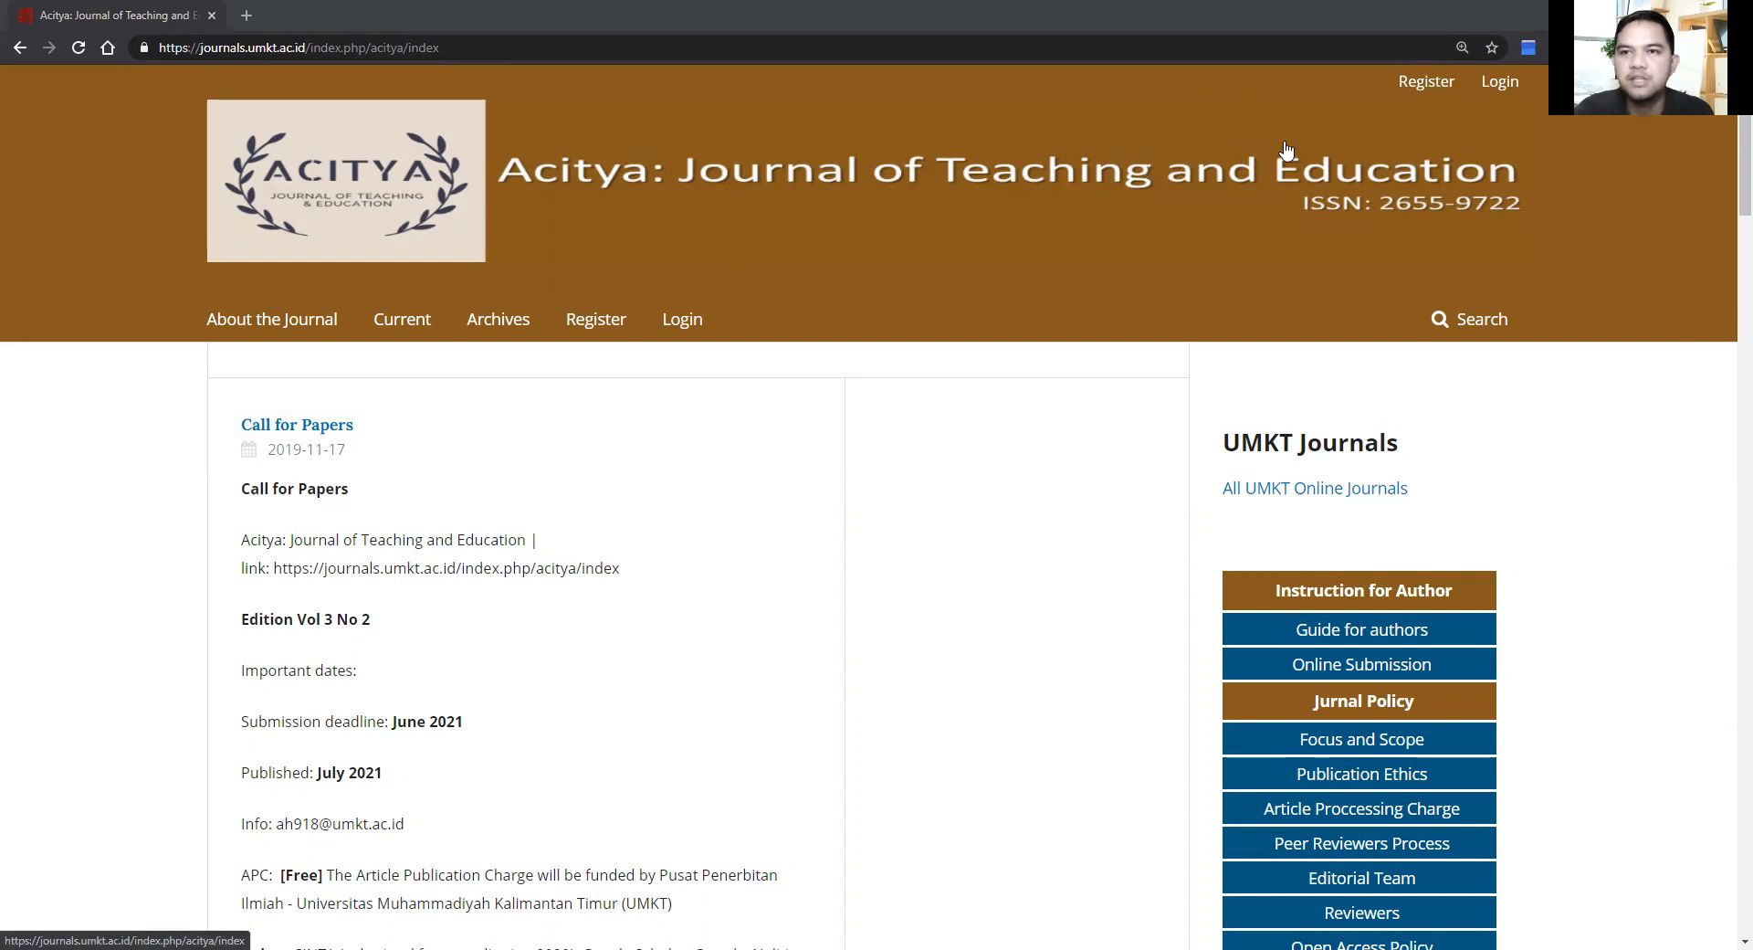
# Step: Open the Acitya journal's new-account registration form from the Register link in the header
pyautogui.click(1423, 91)
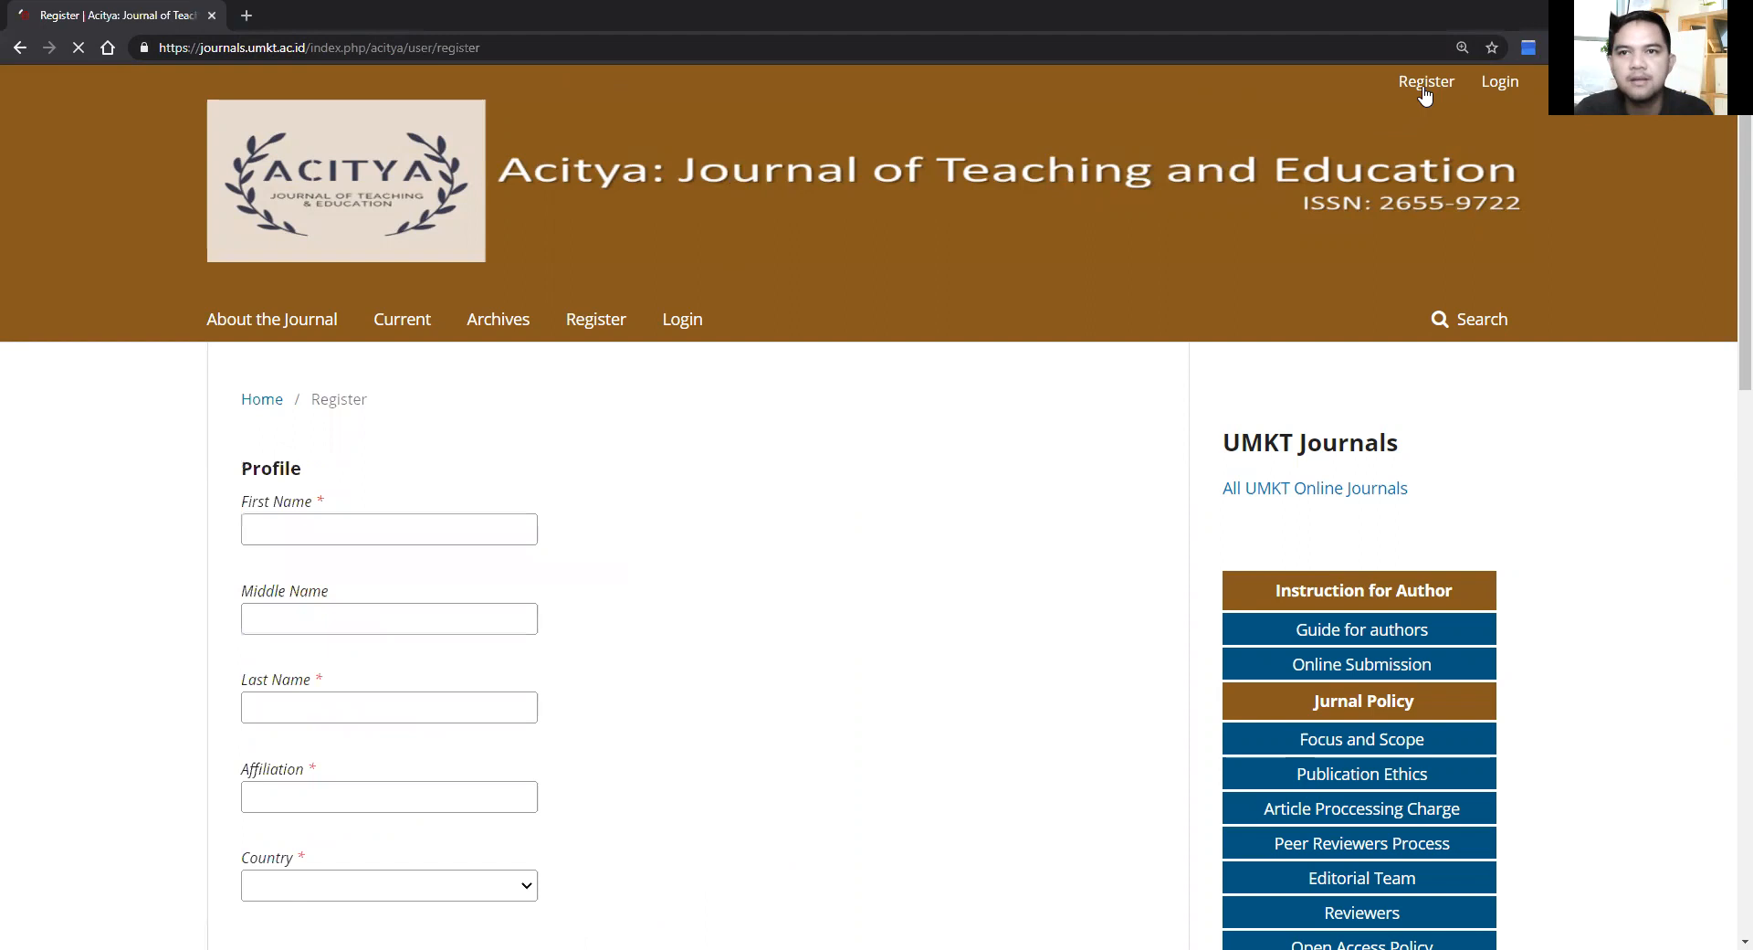
pyautogui.scroll(-4, 819, 708)
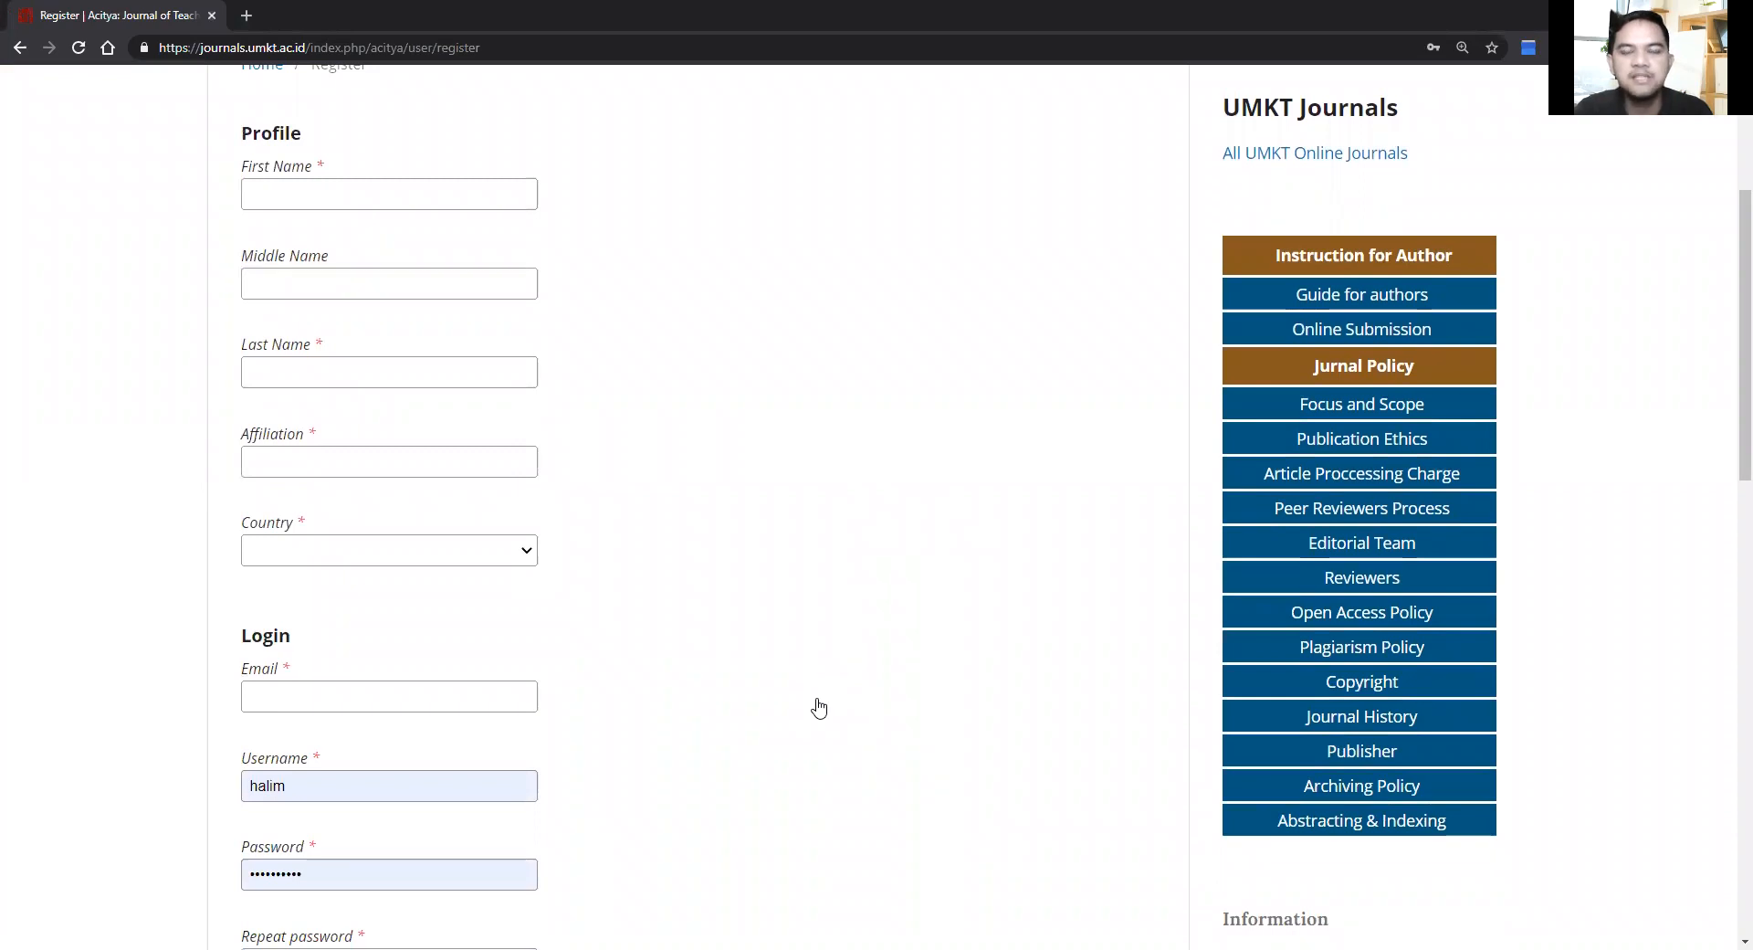
pyautogui.scroll(-4, 819, 708)
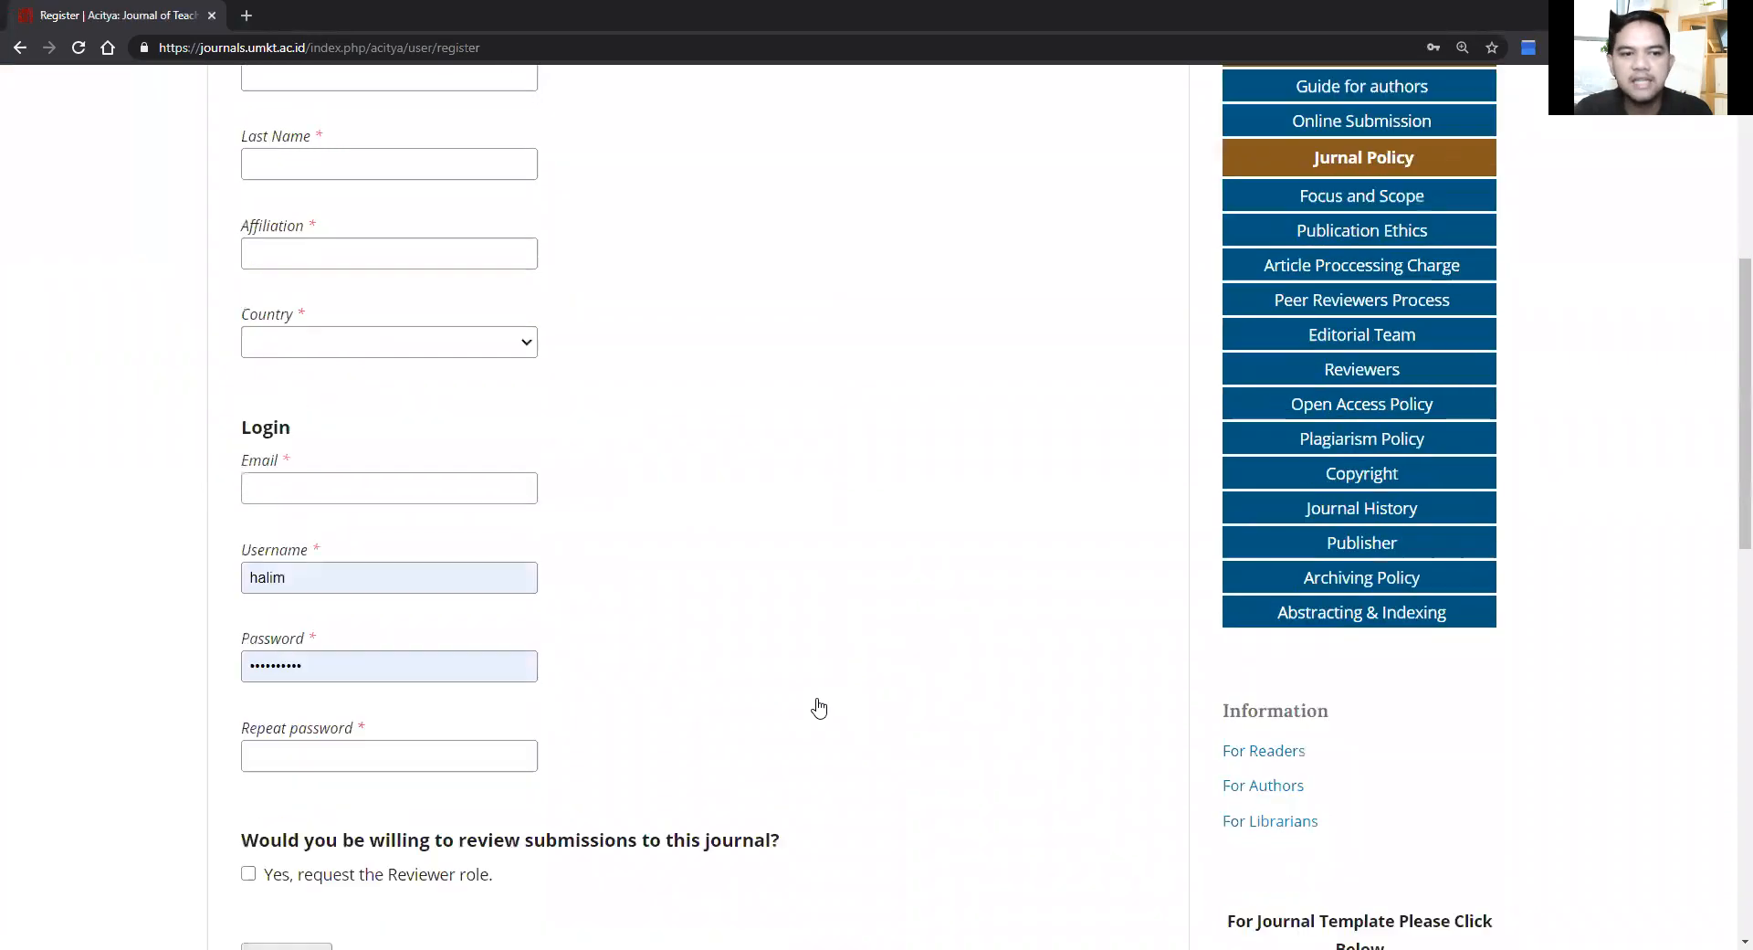
pyautogui.scroll(6, 819, 708)
pyautogui.scroll(2, 819, 707)
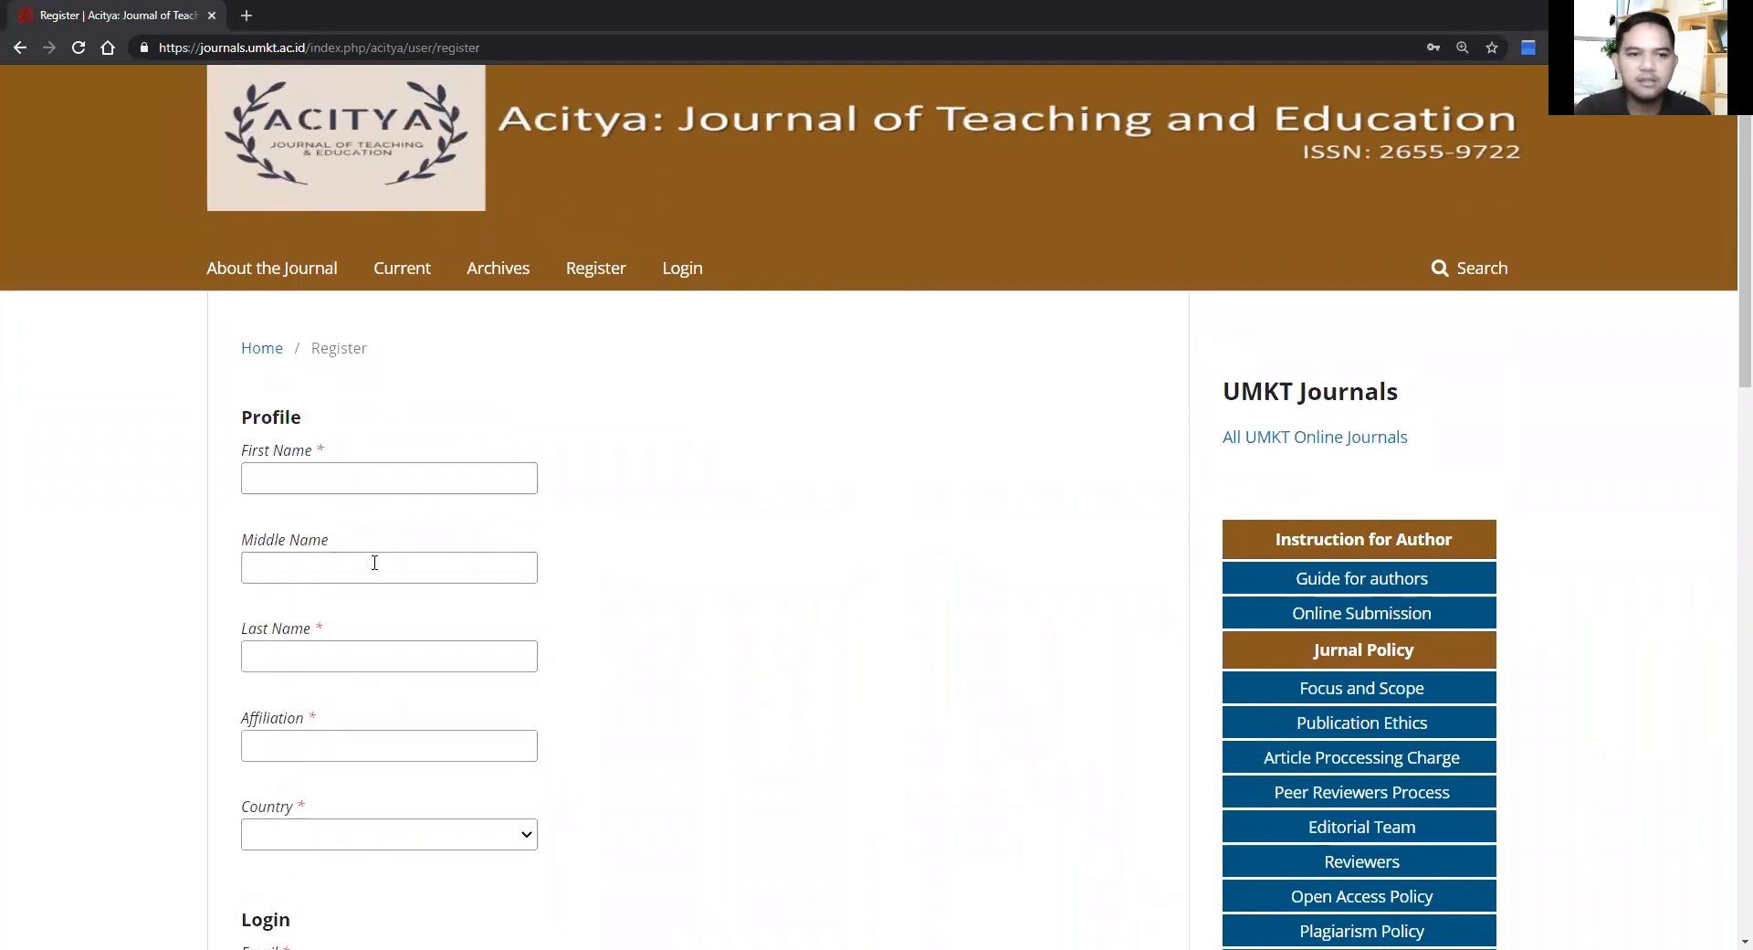
# Step: Enter the new user's first and last name, leaving Middle Name blank
pyautogui.click(382, 475)
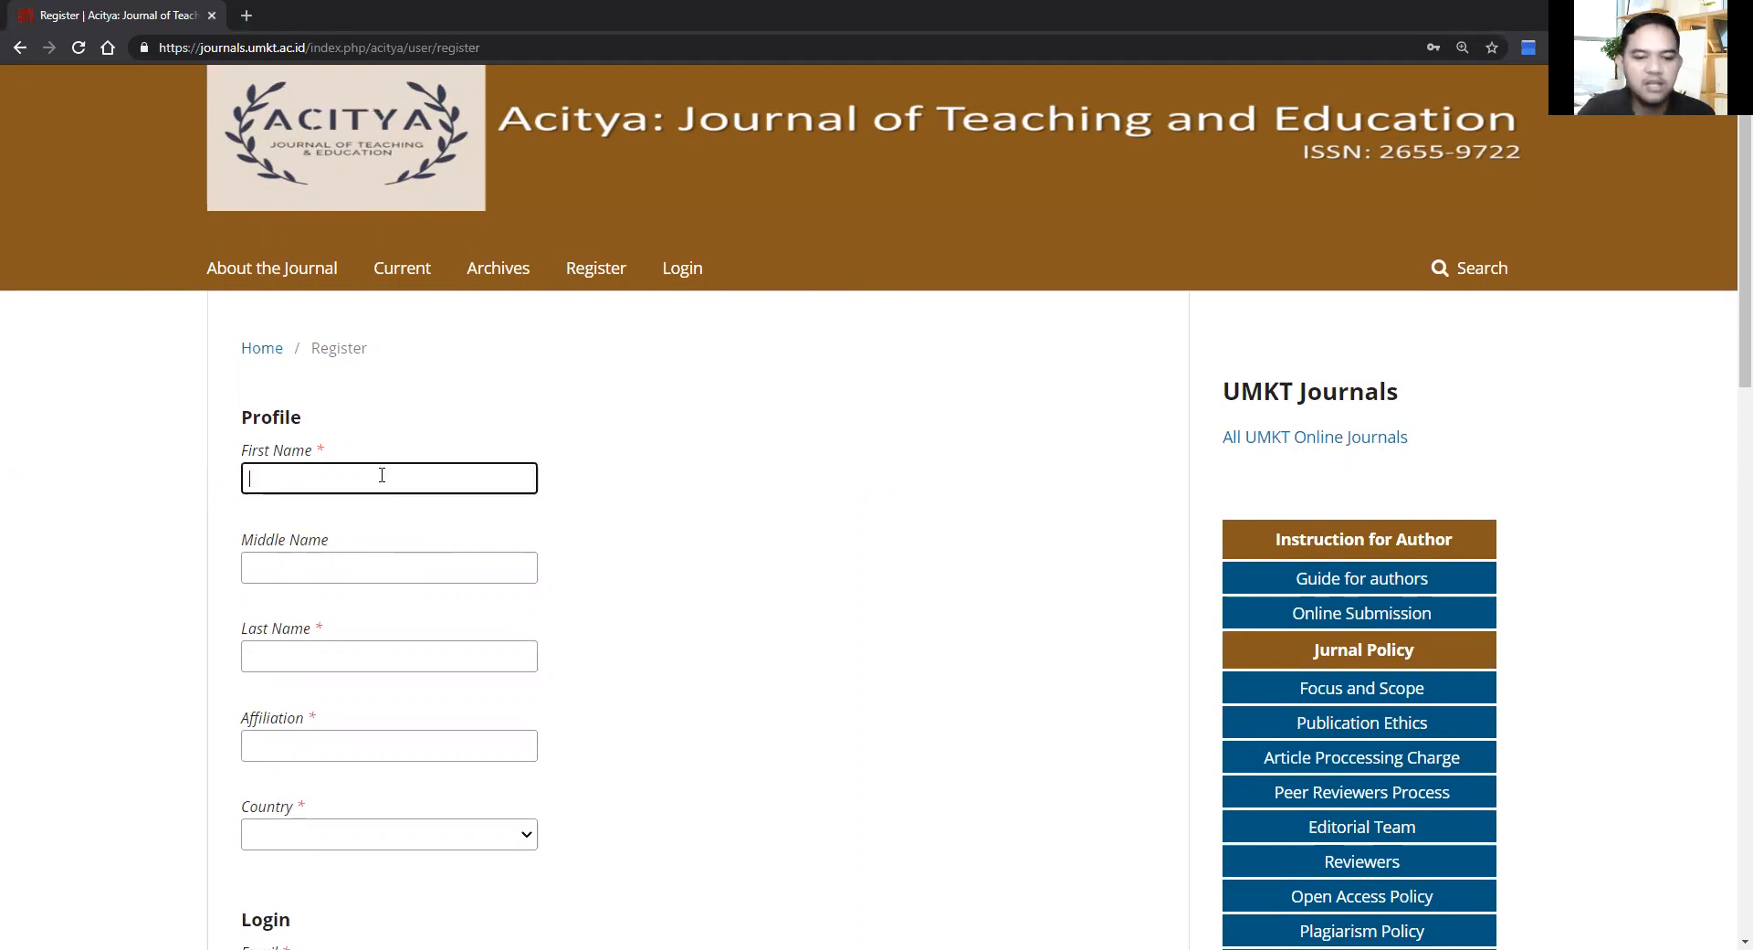
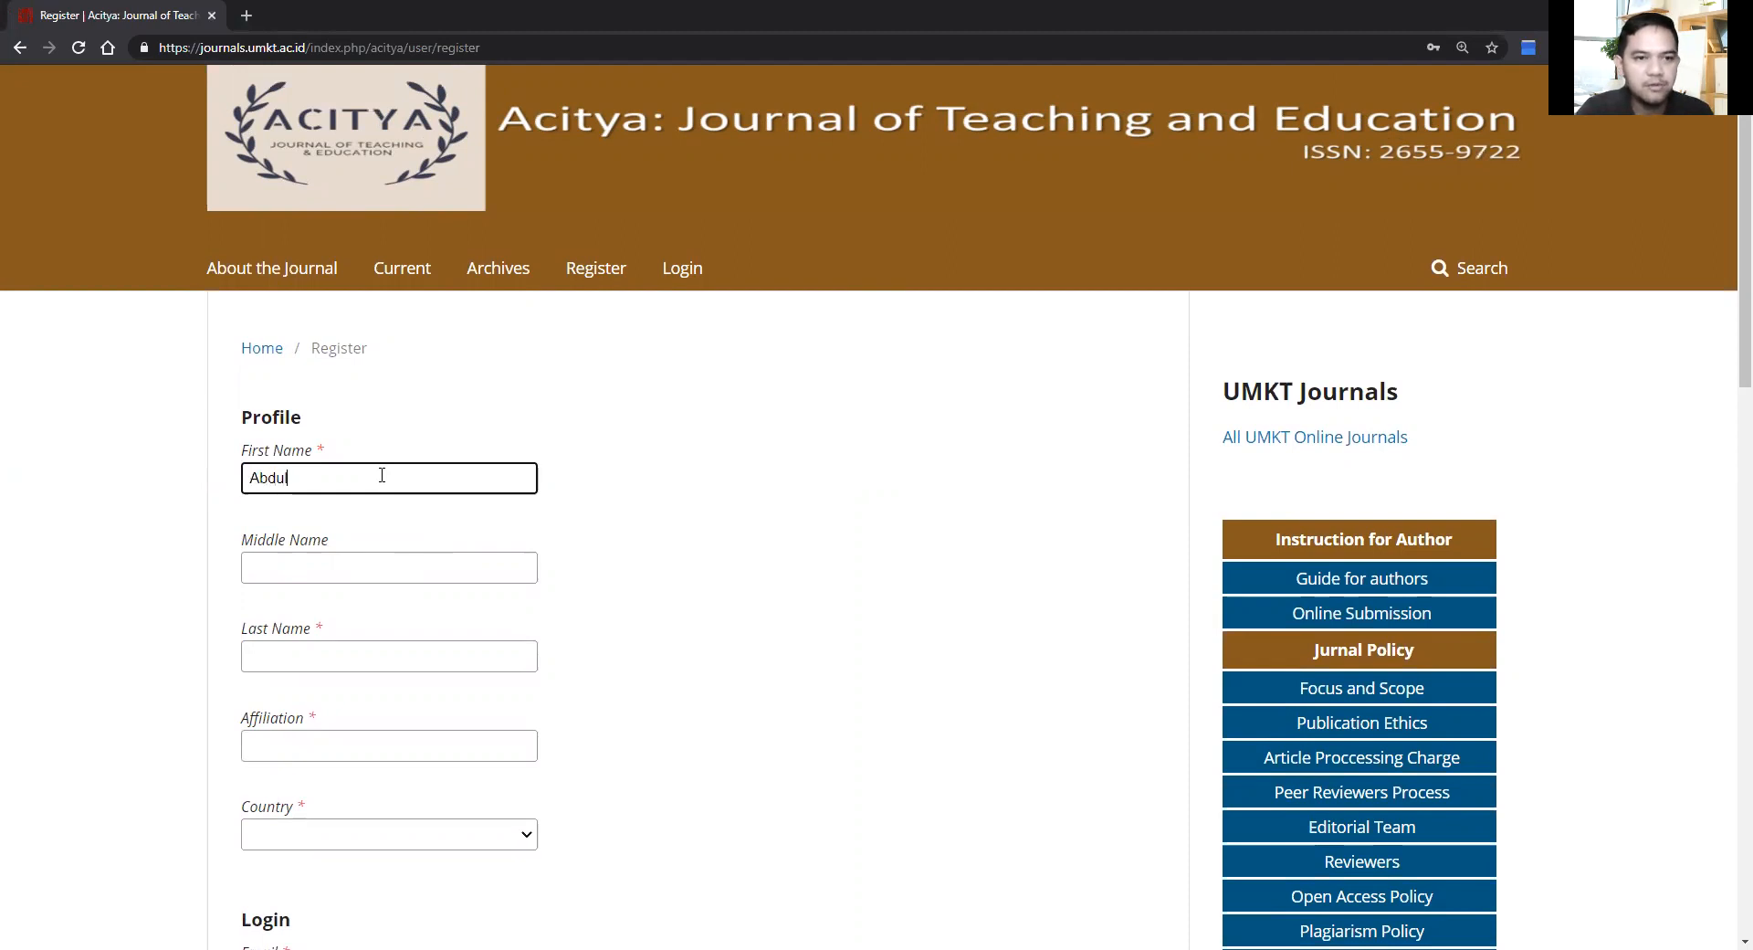
pyautogui.press('Tab')
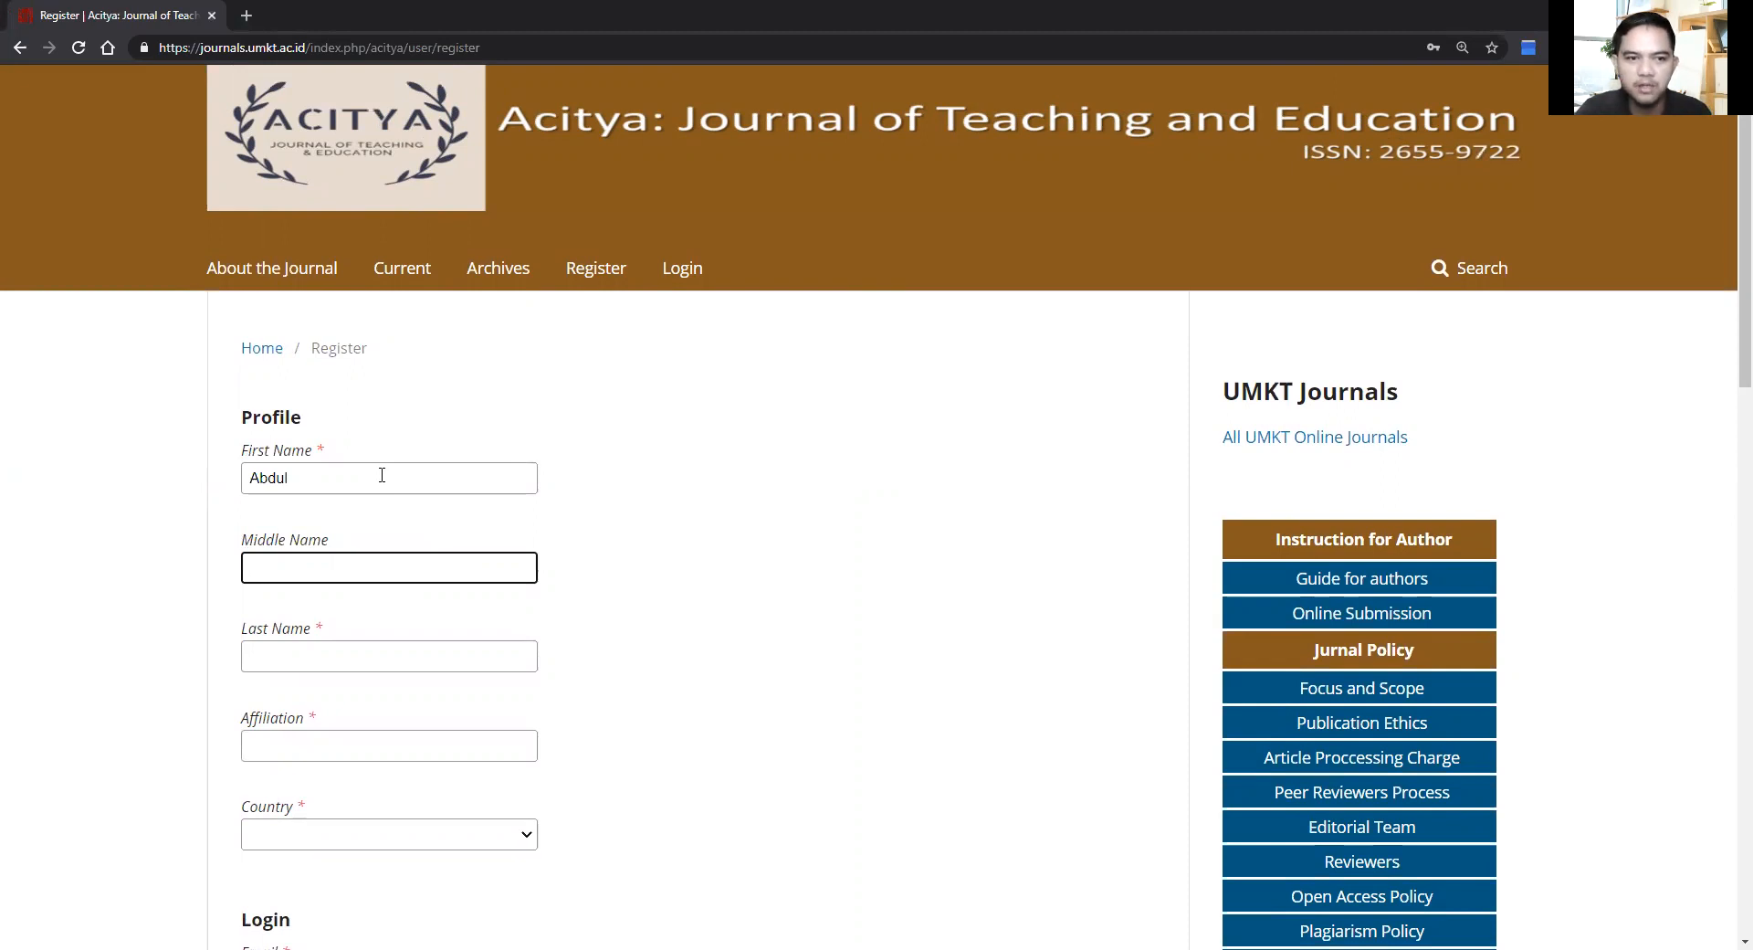
pyautogui.press('Tab')
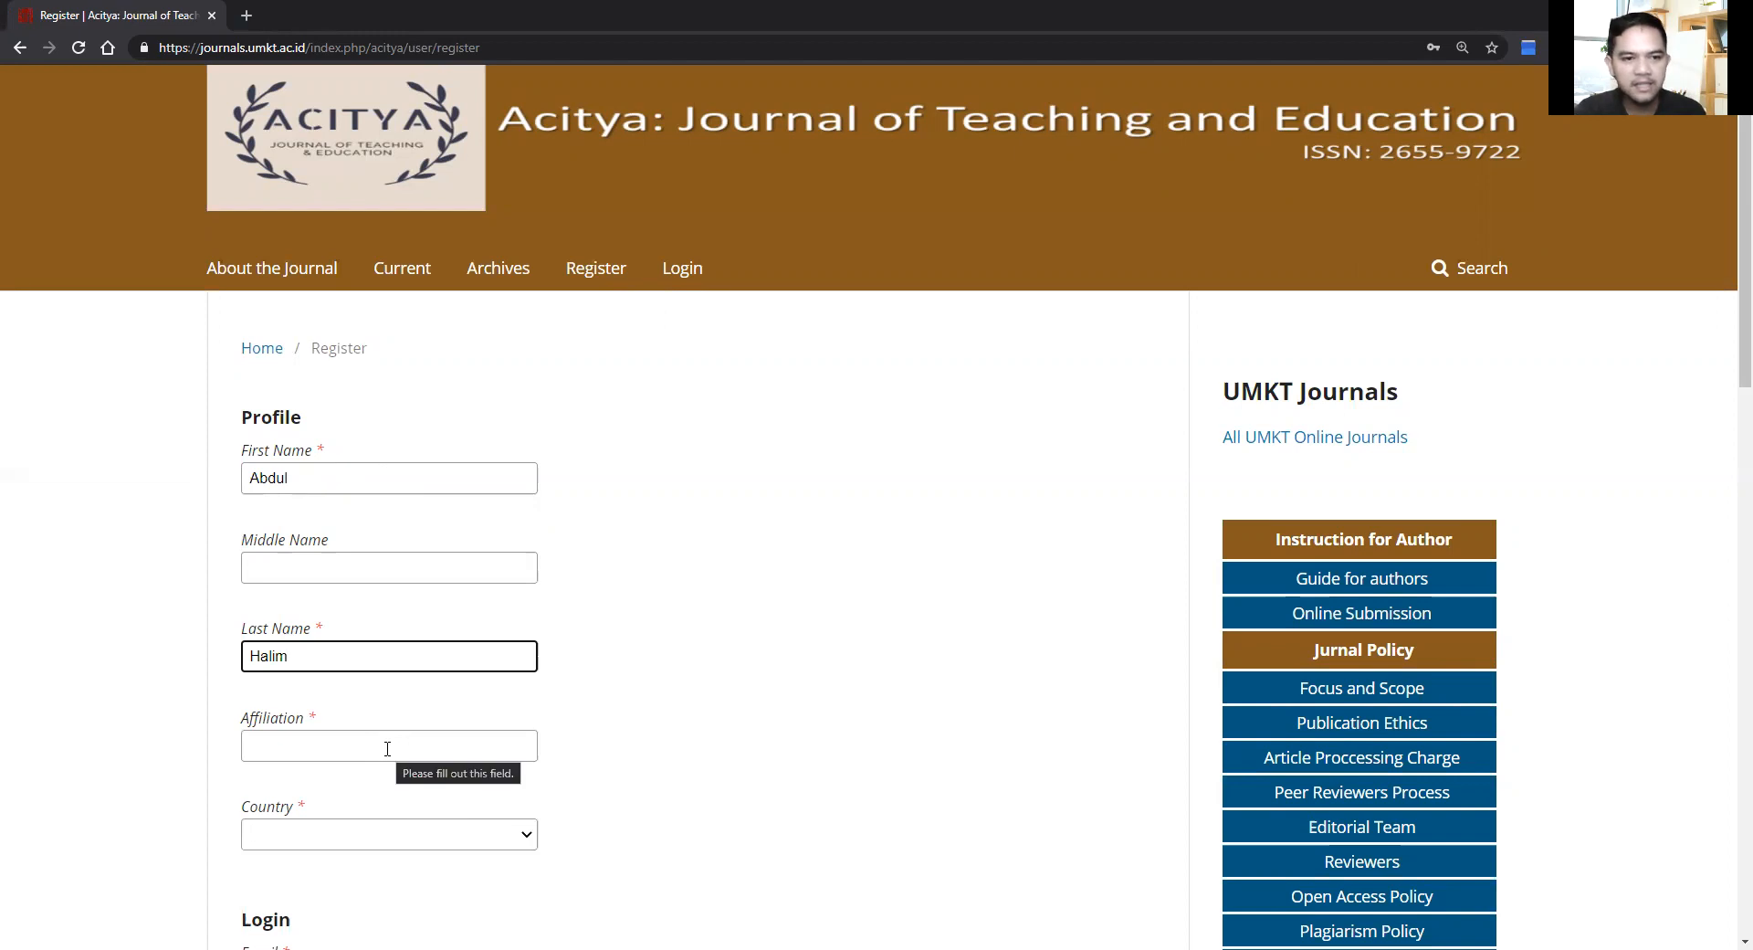
# Step: Enter the affiliation 'Universitas Muhammadiyah Kalimantan Timur'
pyautogui.scroll(-2, 738, 703)
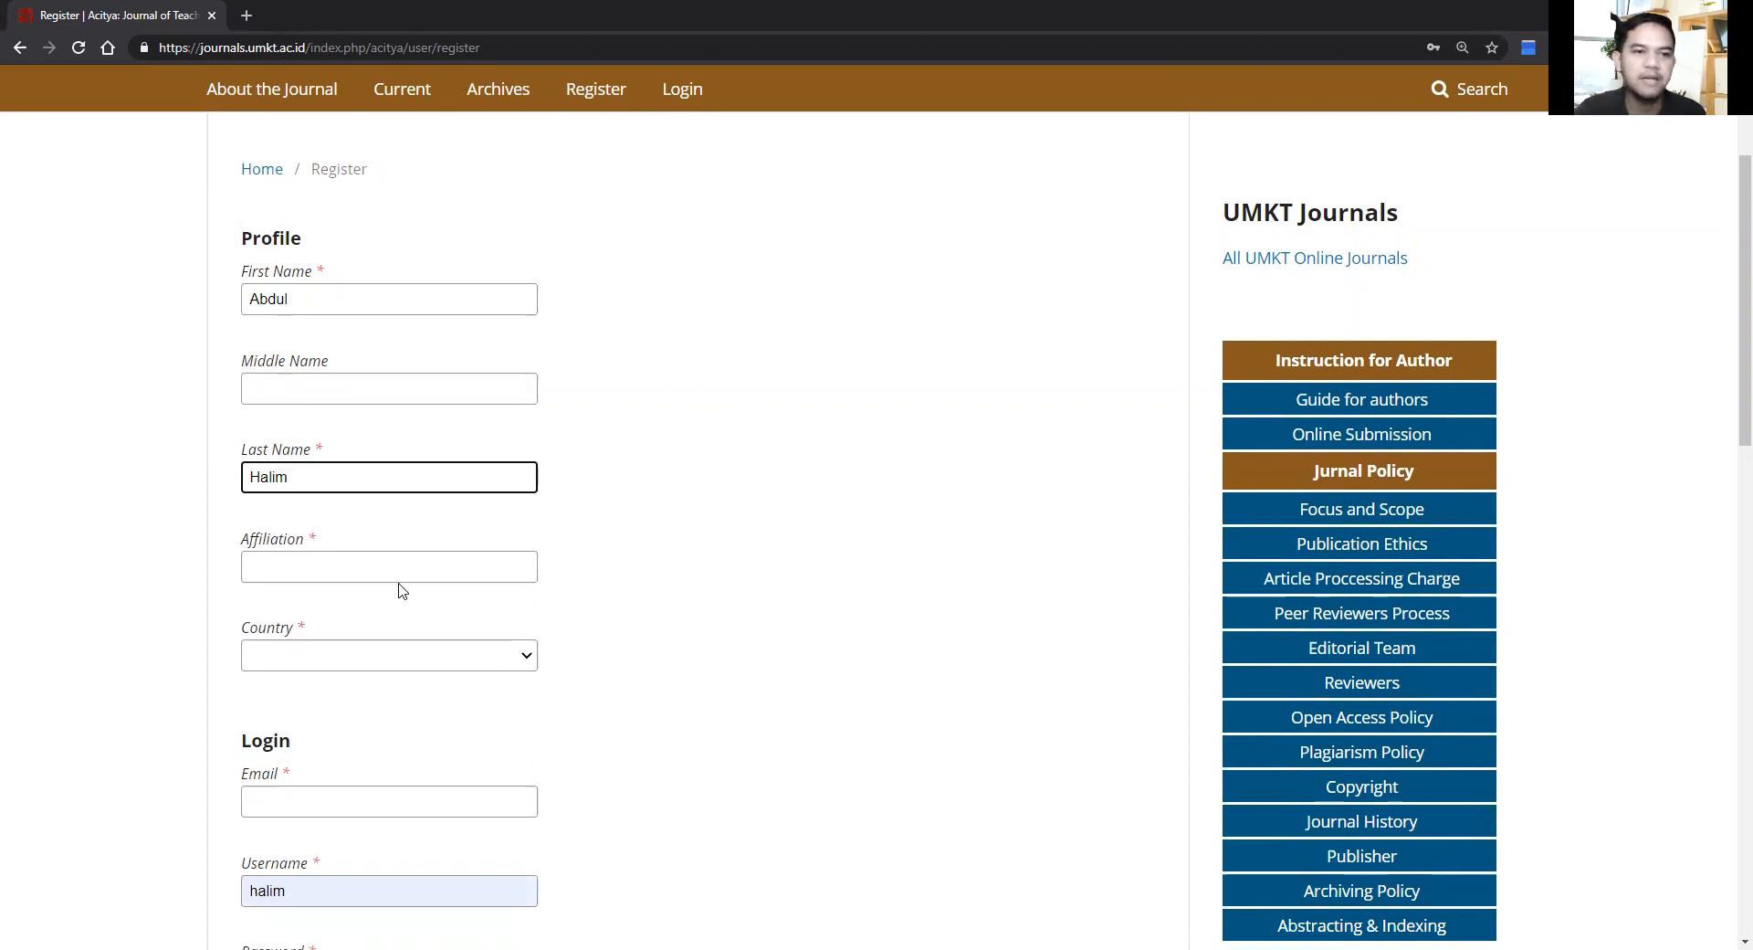
pyautogui.click(368, 572)
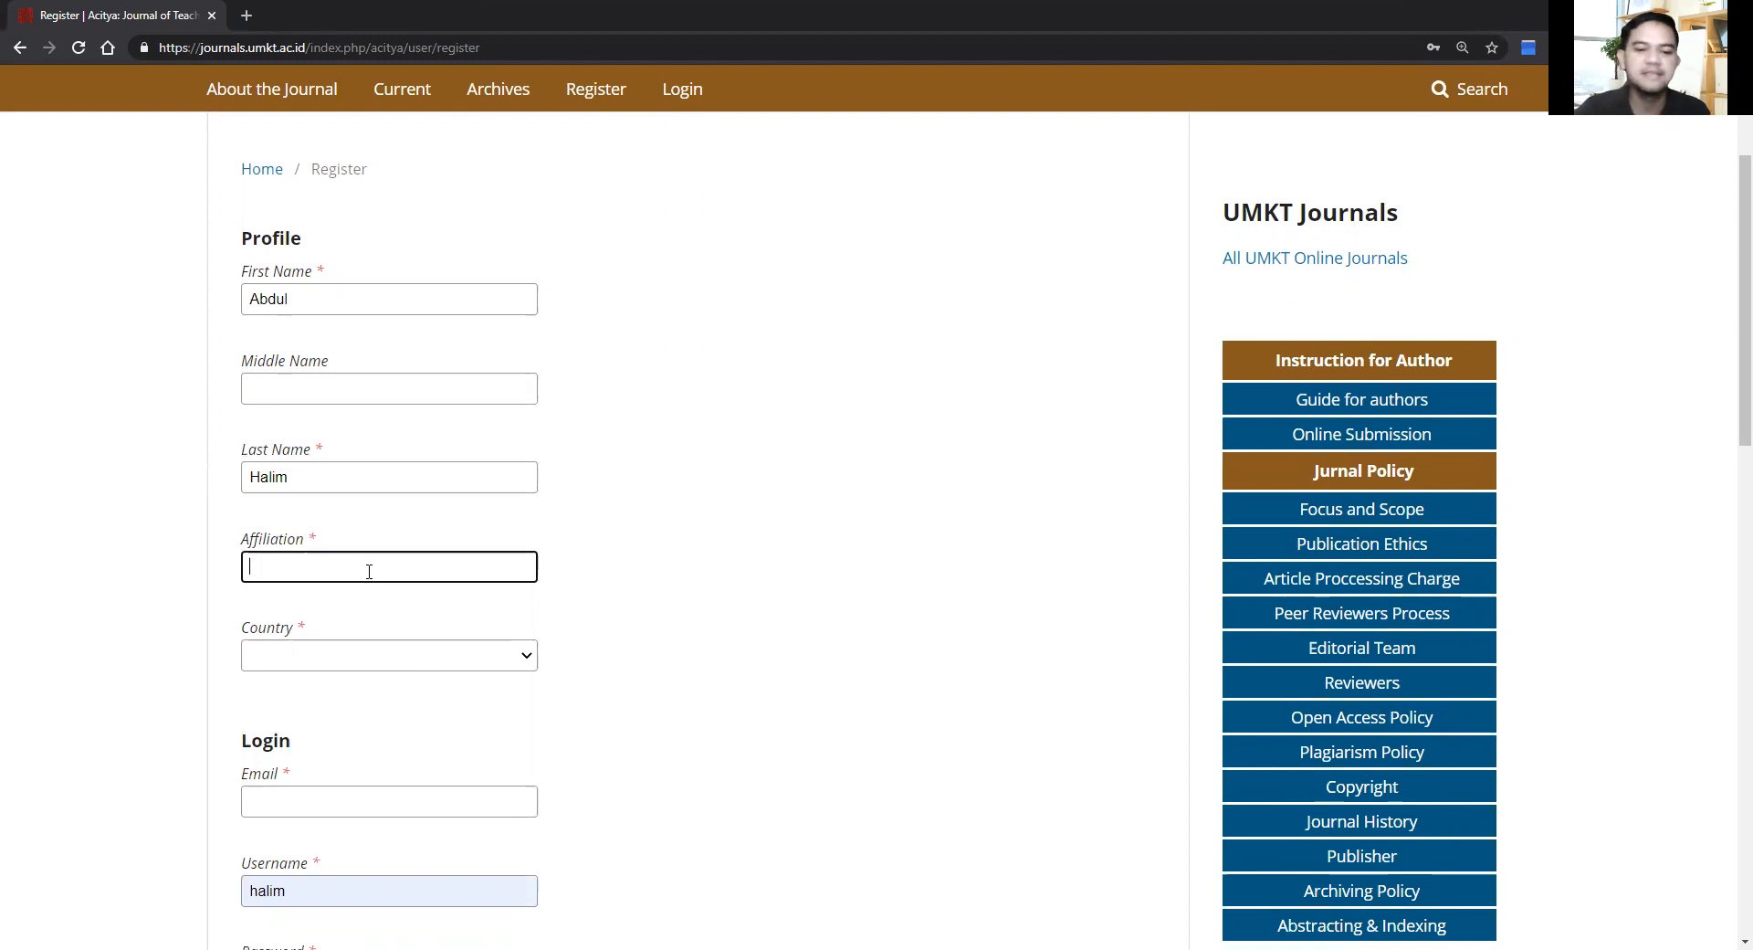
pyautogui.write('Univer')
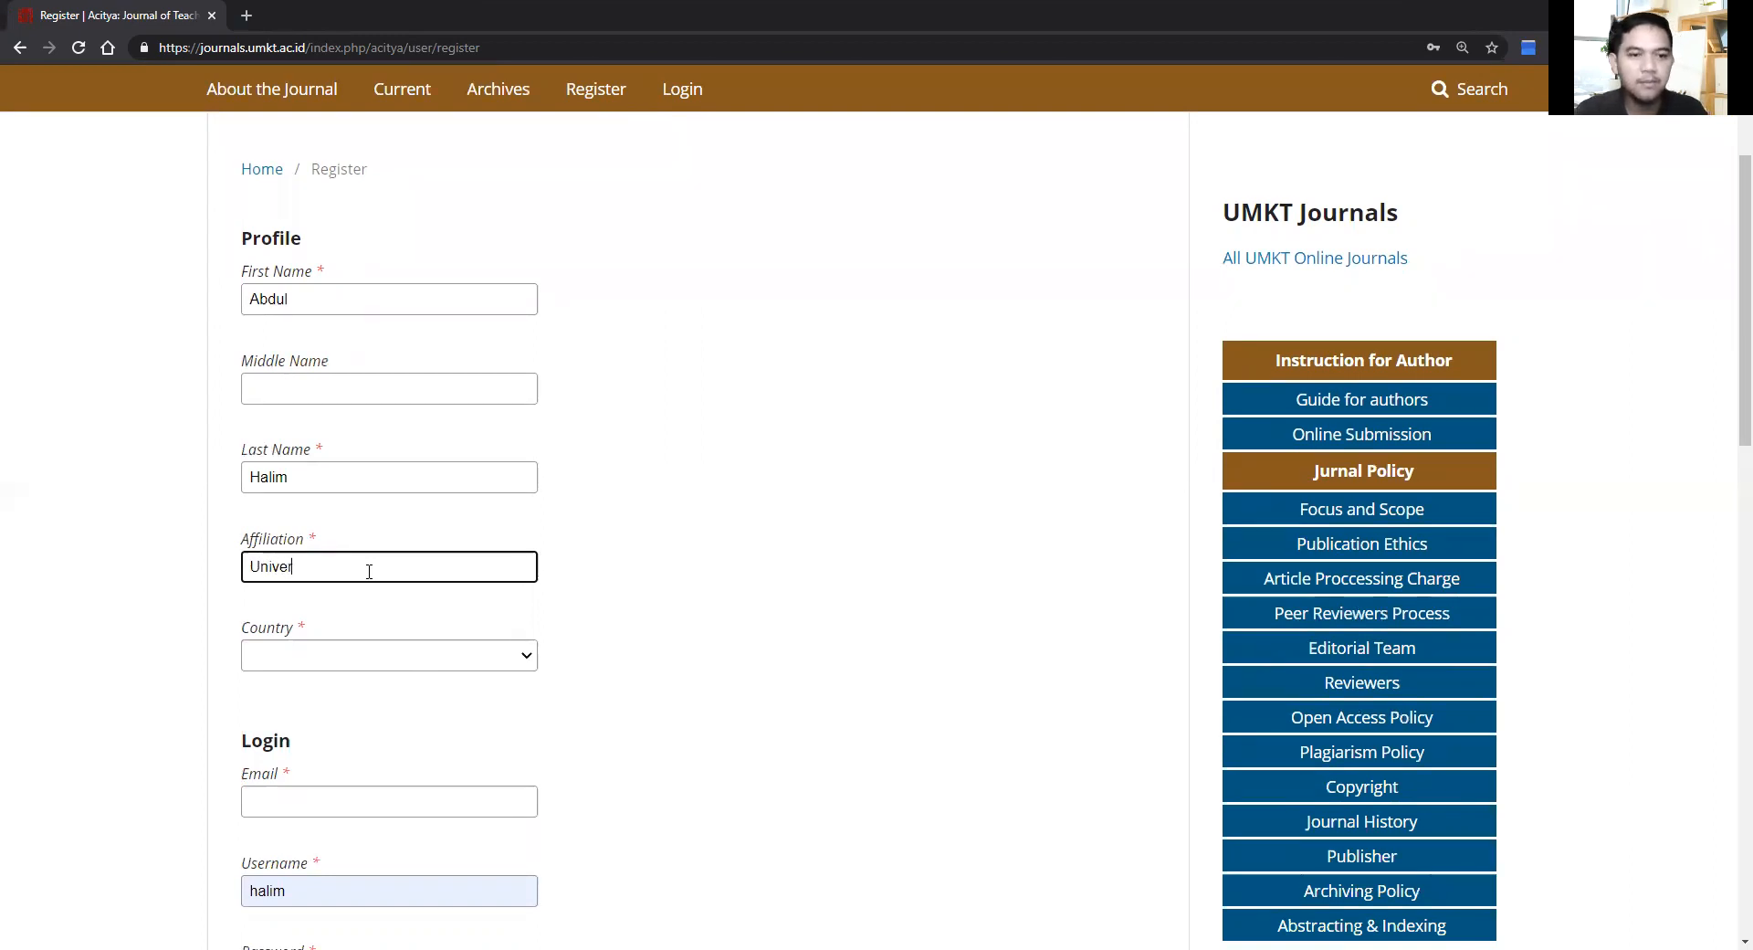
pyautogui.write('sitas Muhamm')
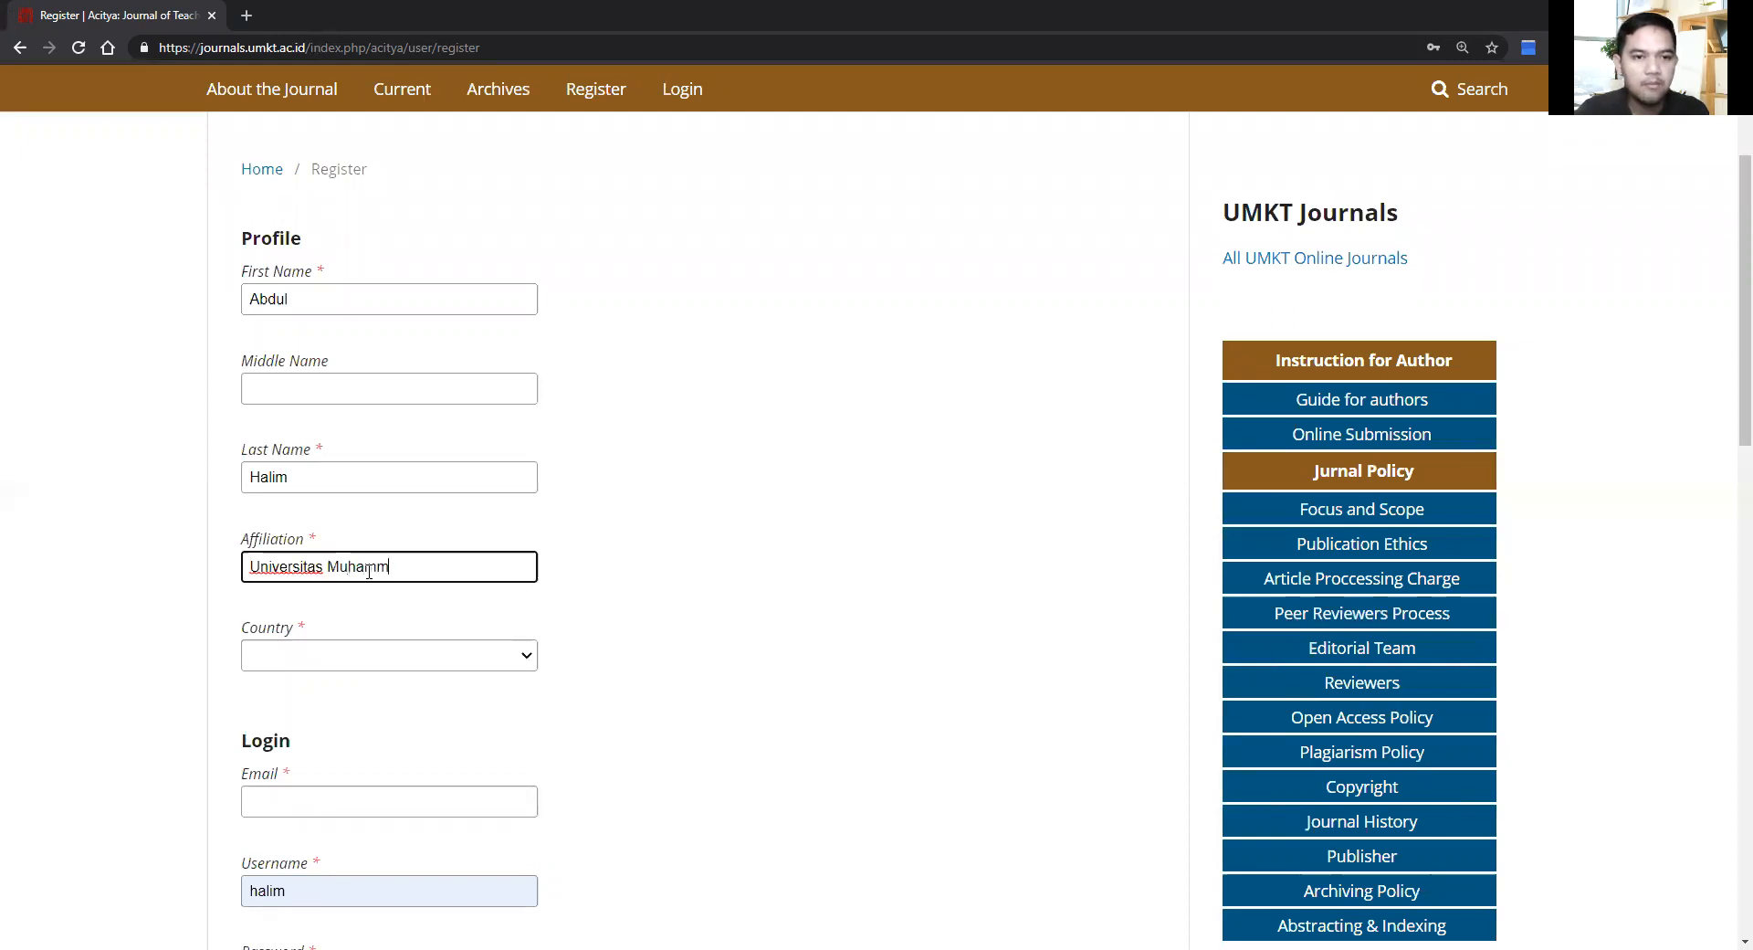
pyautogui.write('adiyah')
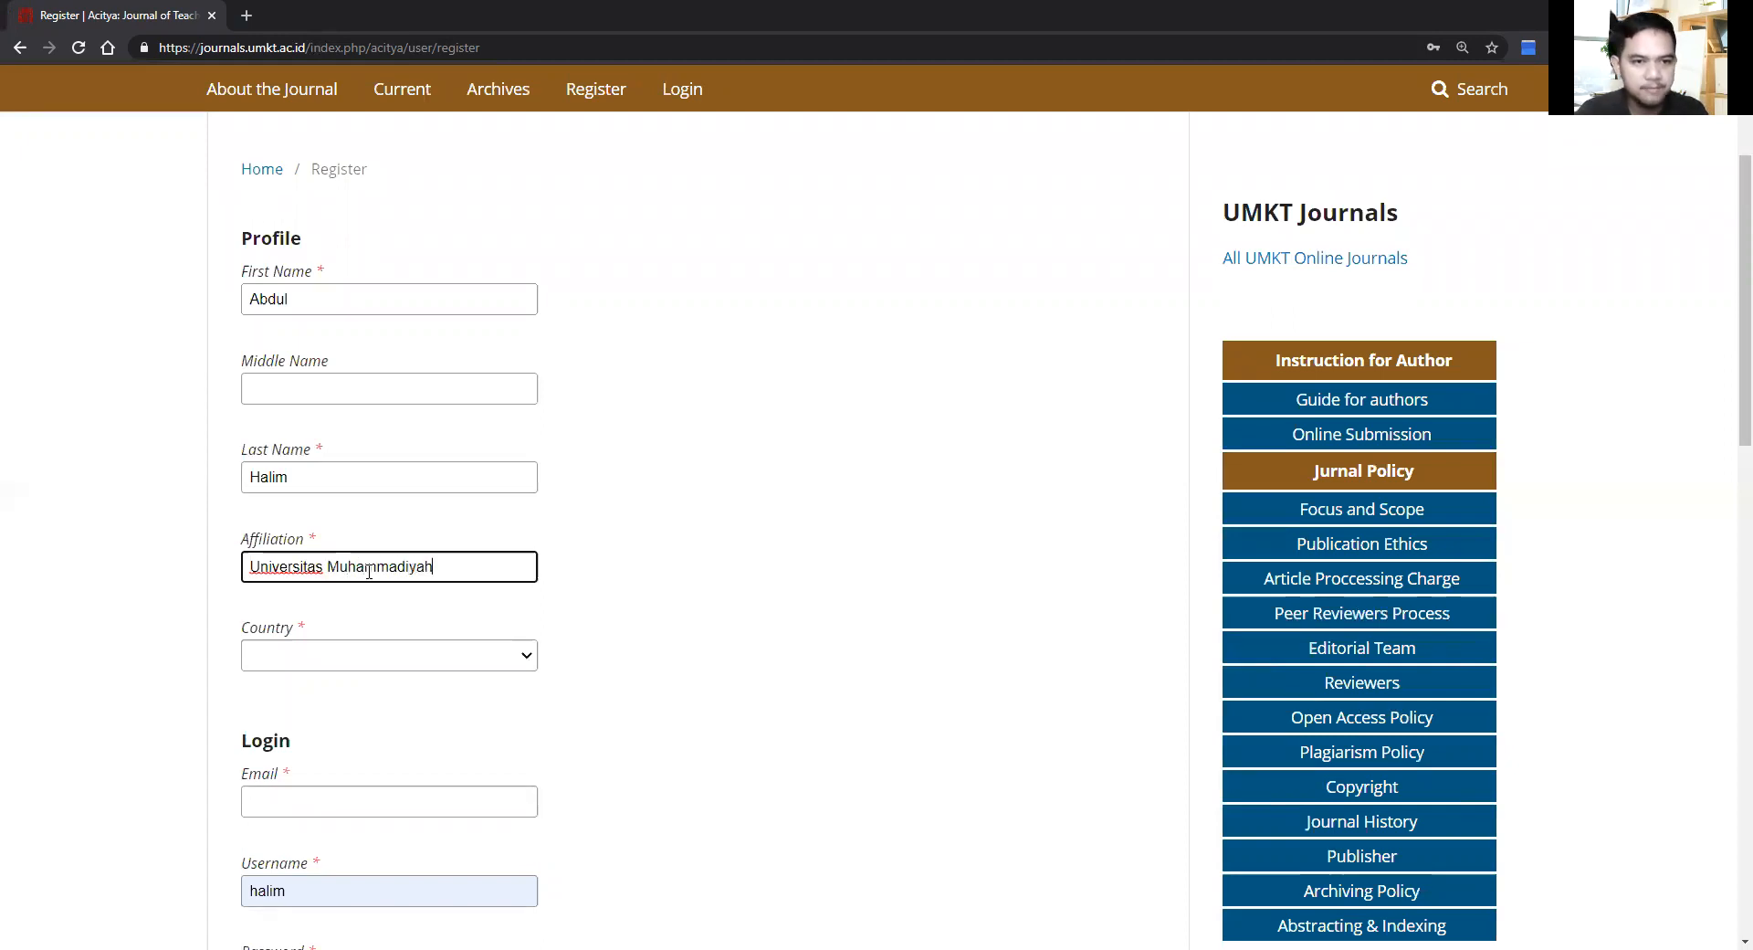
pyautogui.write(' Kalimantan Timur')
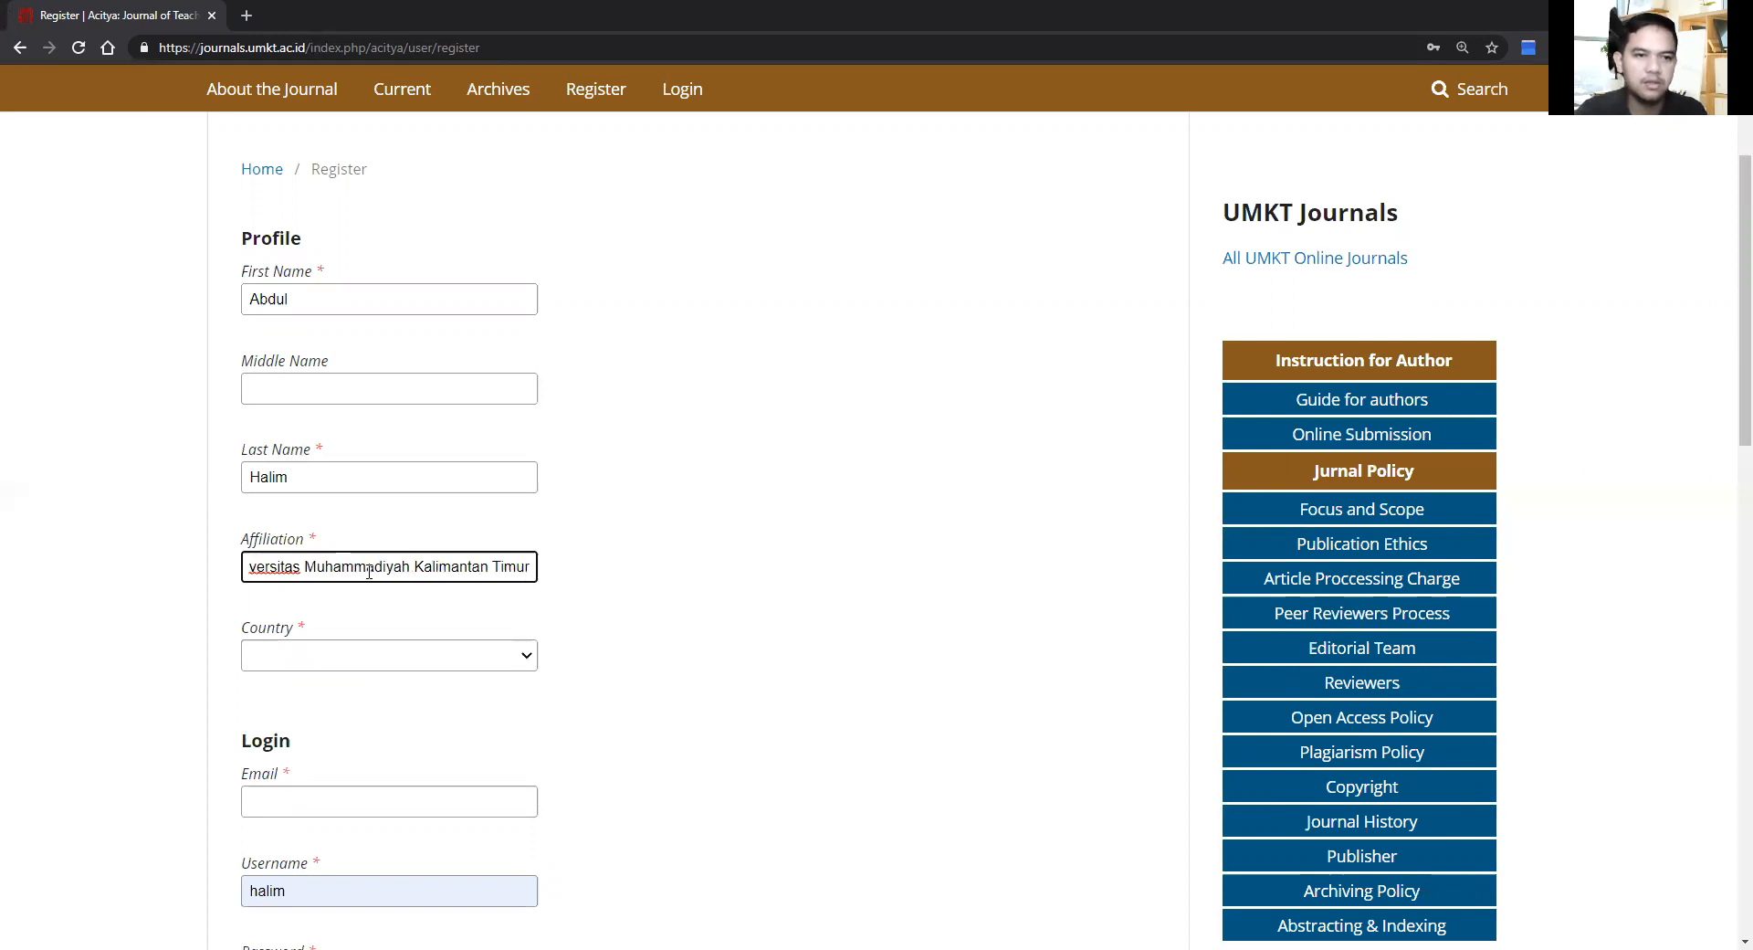
# Step: Set the registration's country to Indonesia
pyautogui.click(490, 660)
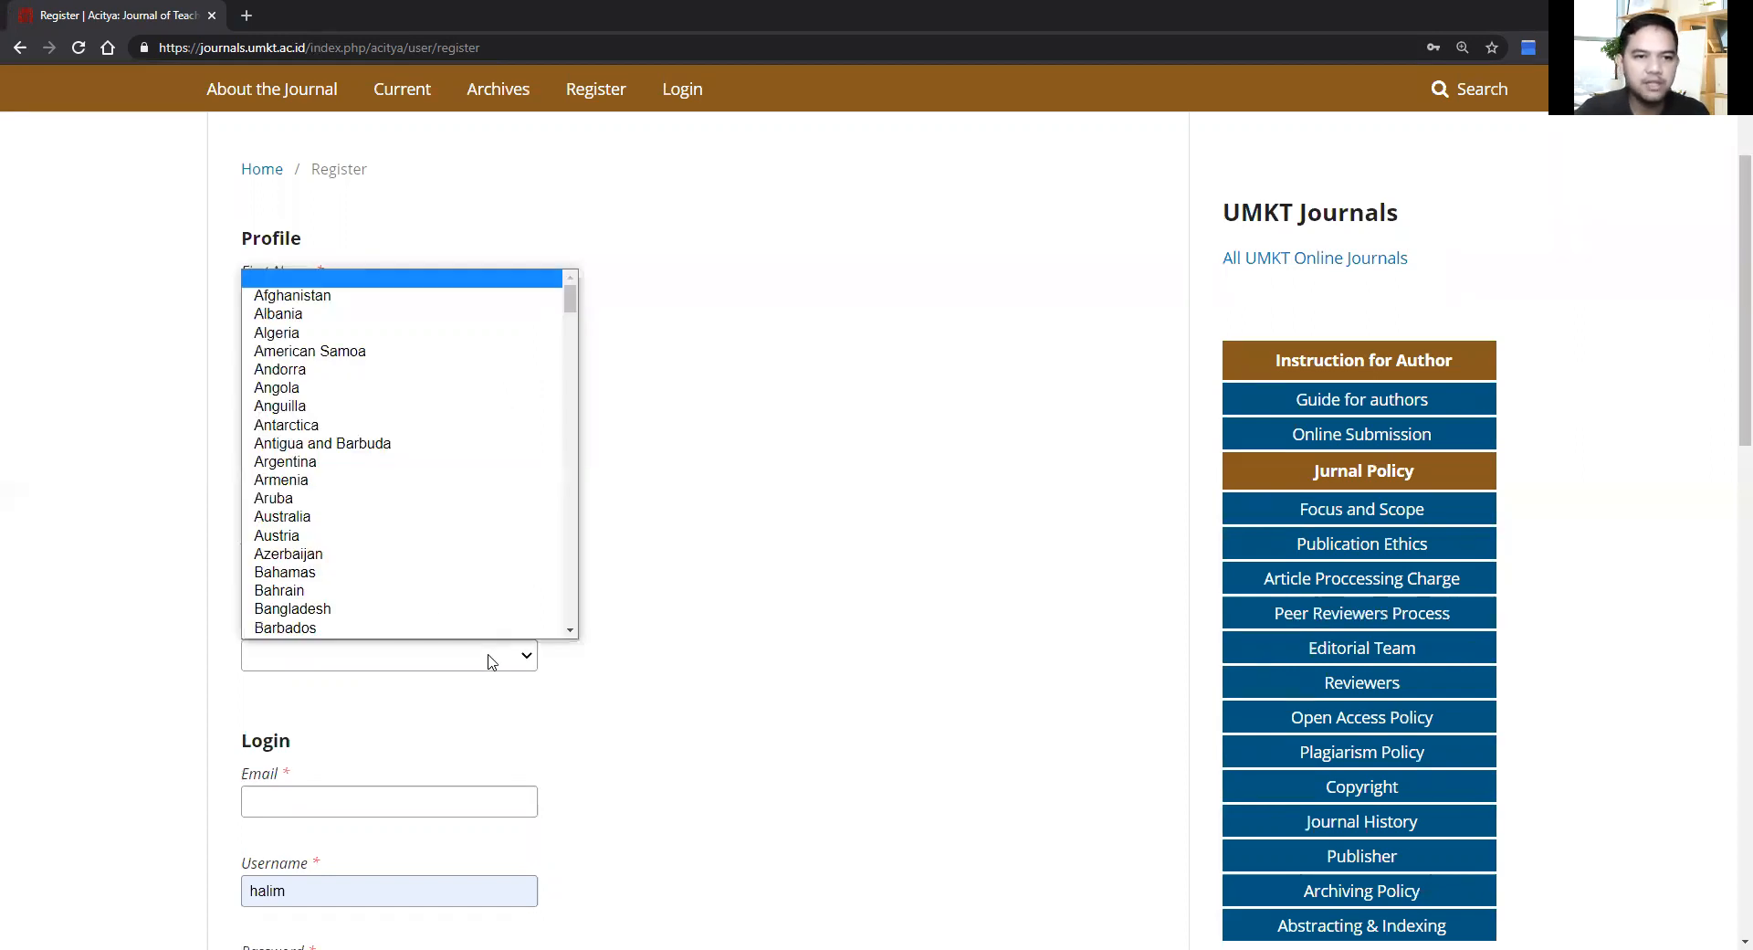
pyautogui.write('indo')
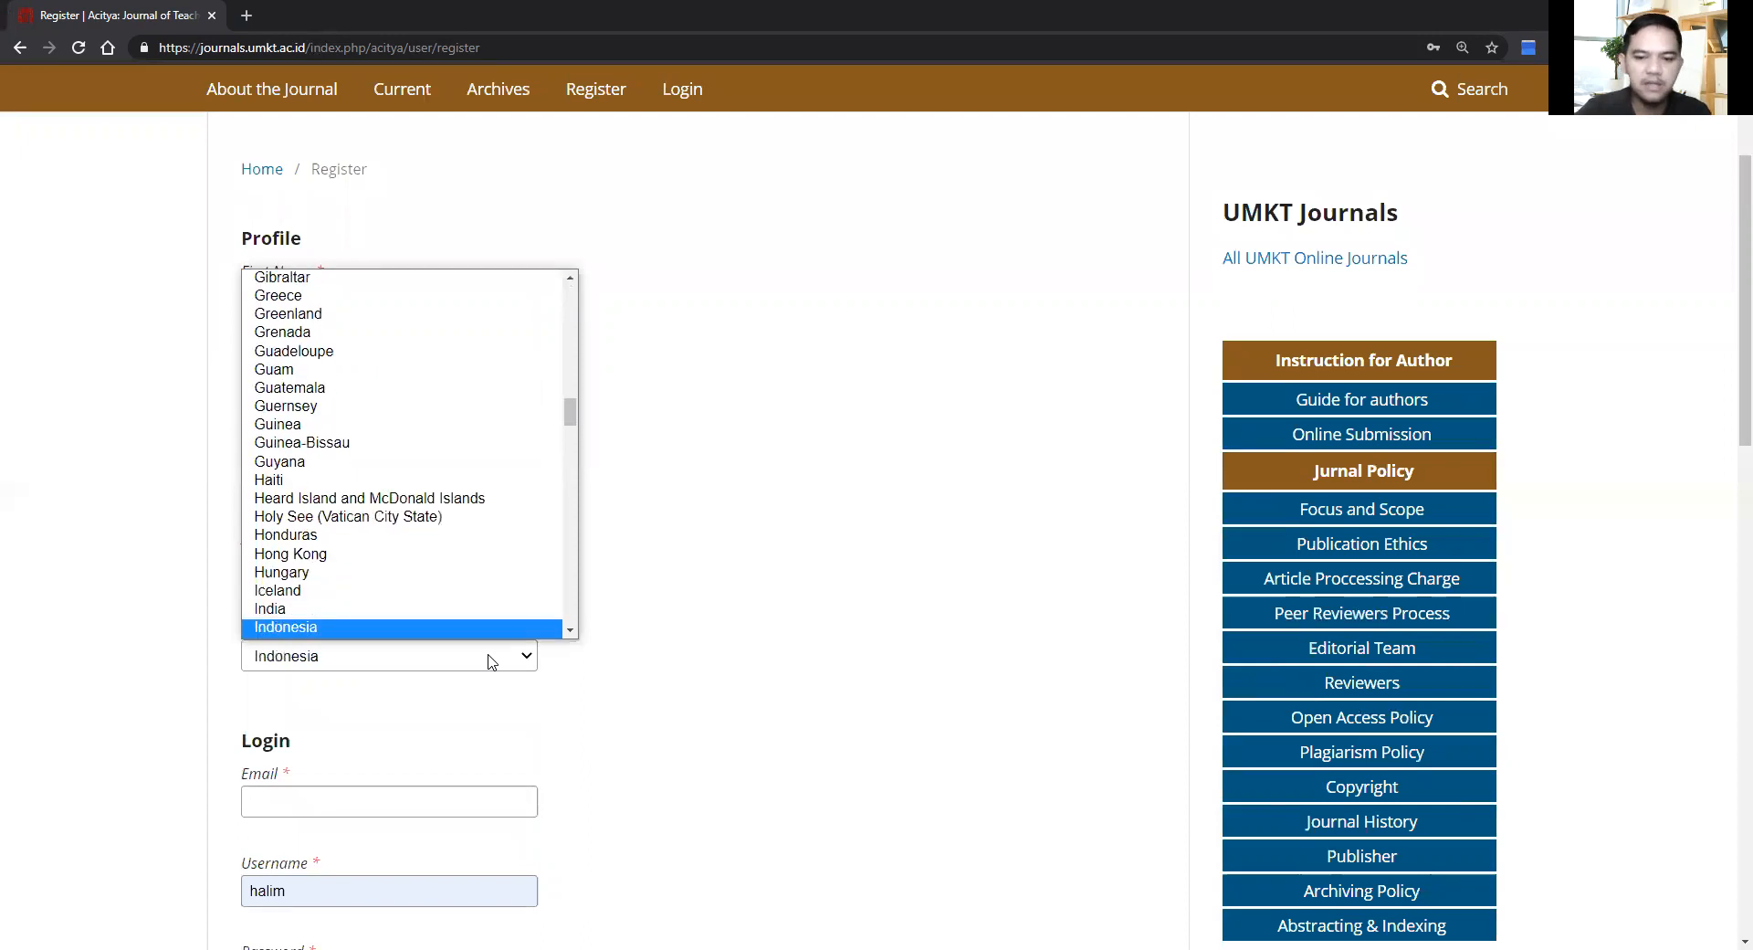
pyautogui.press('Return')
# Step: Enter the user's e-mail address in the Email field
pyautogui.scroll(-5, 681, 708)
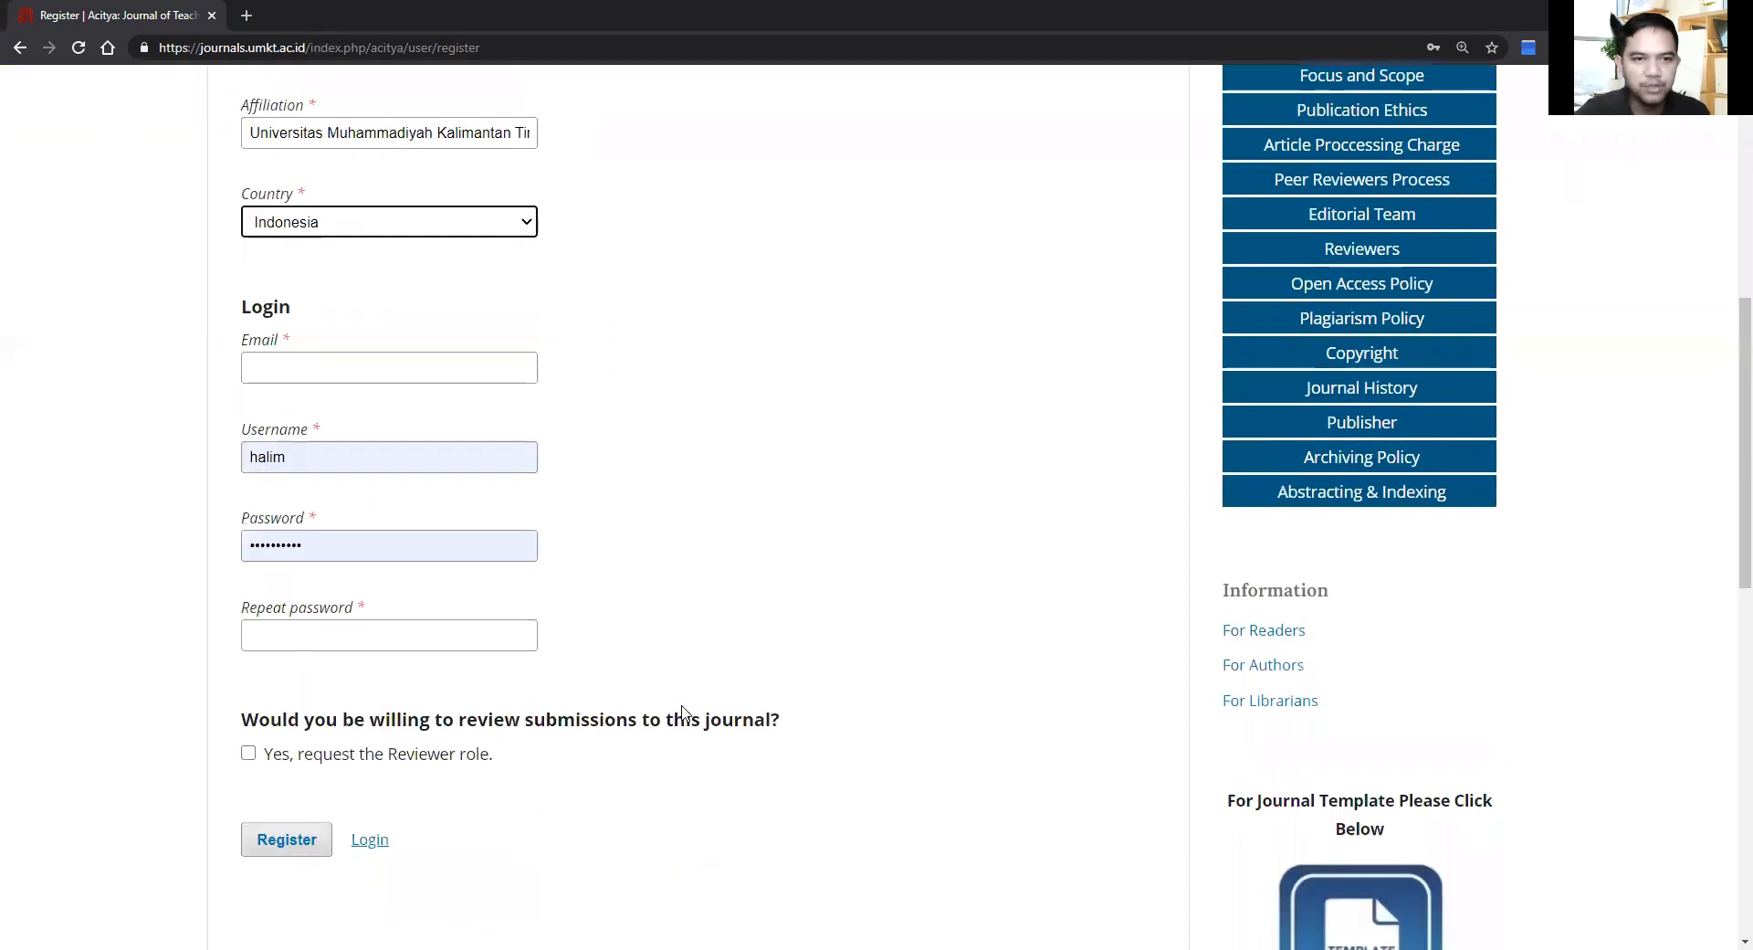
pyautogui.click(411, 367)
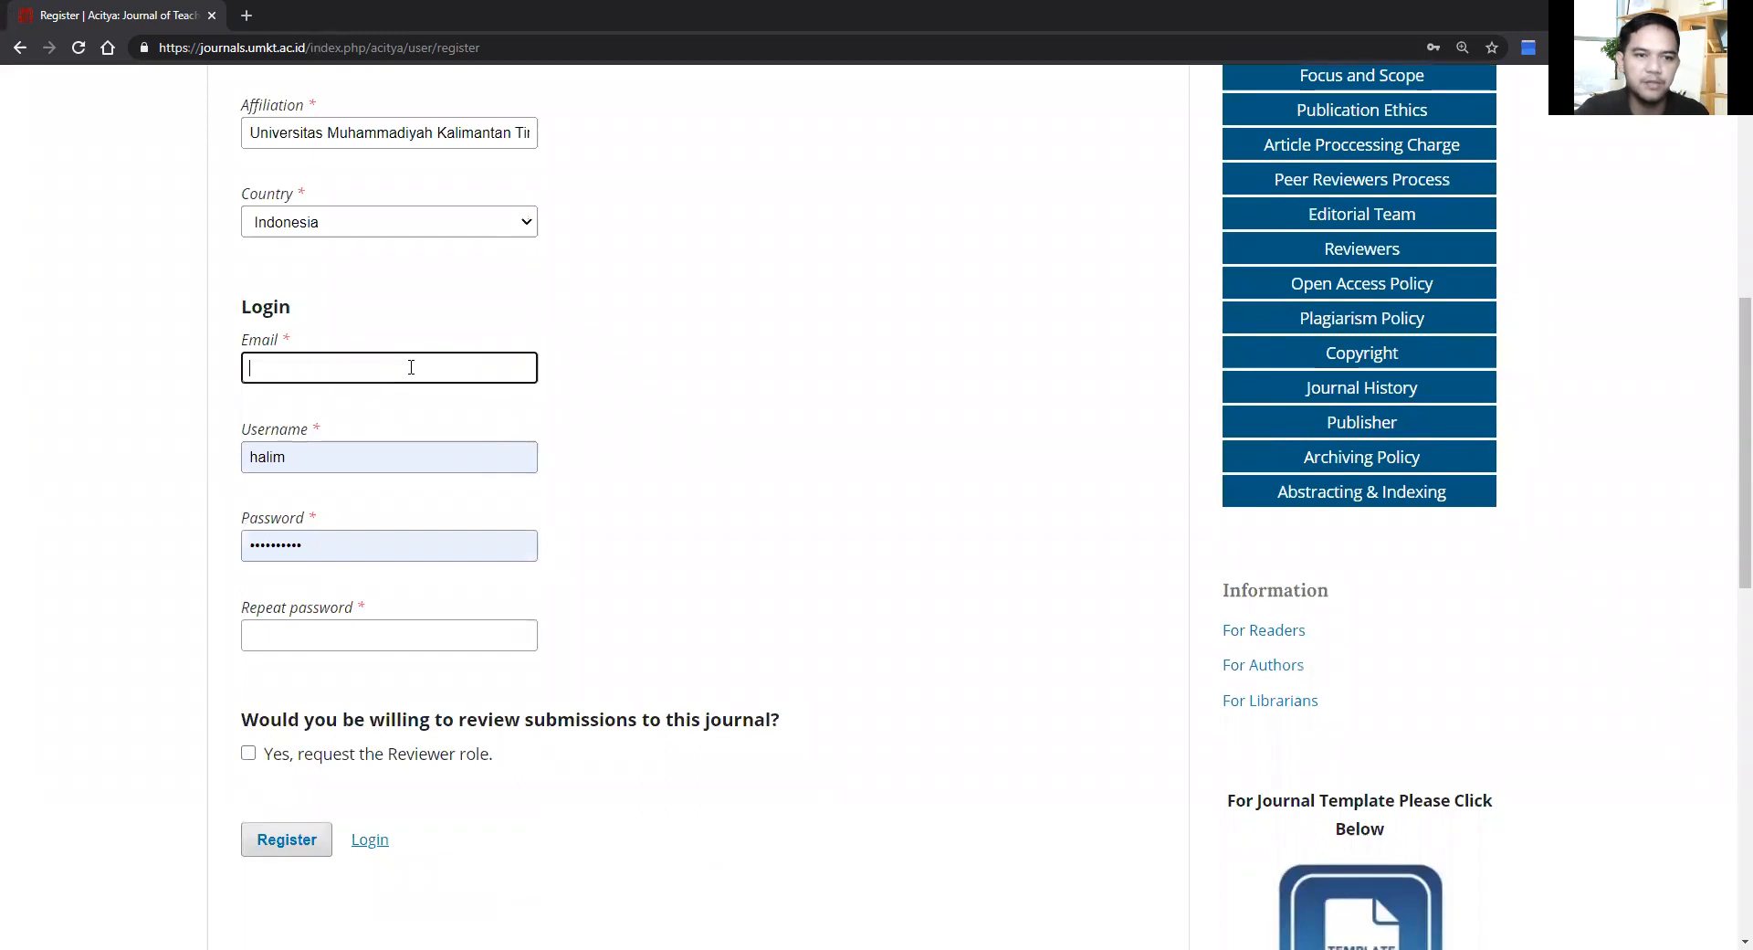
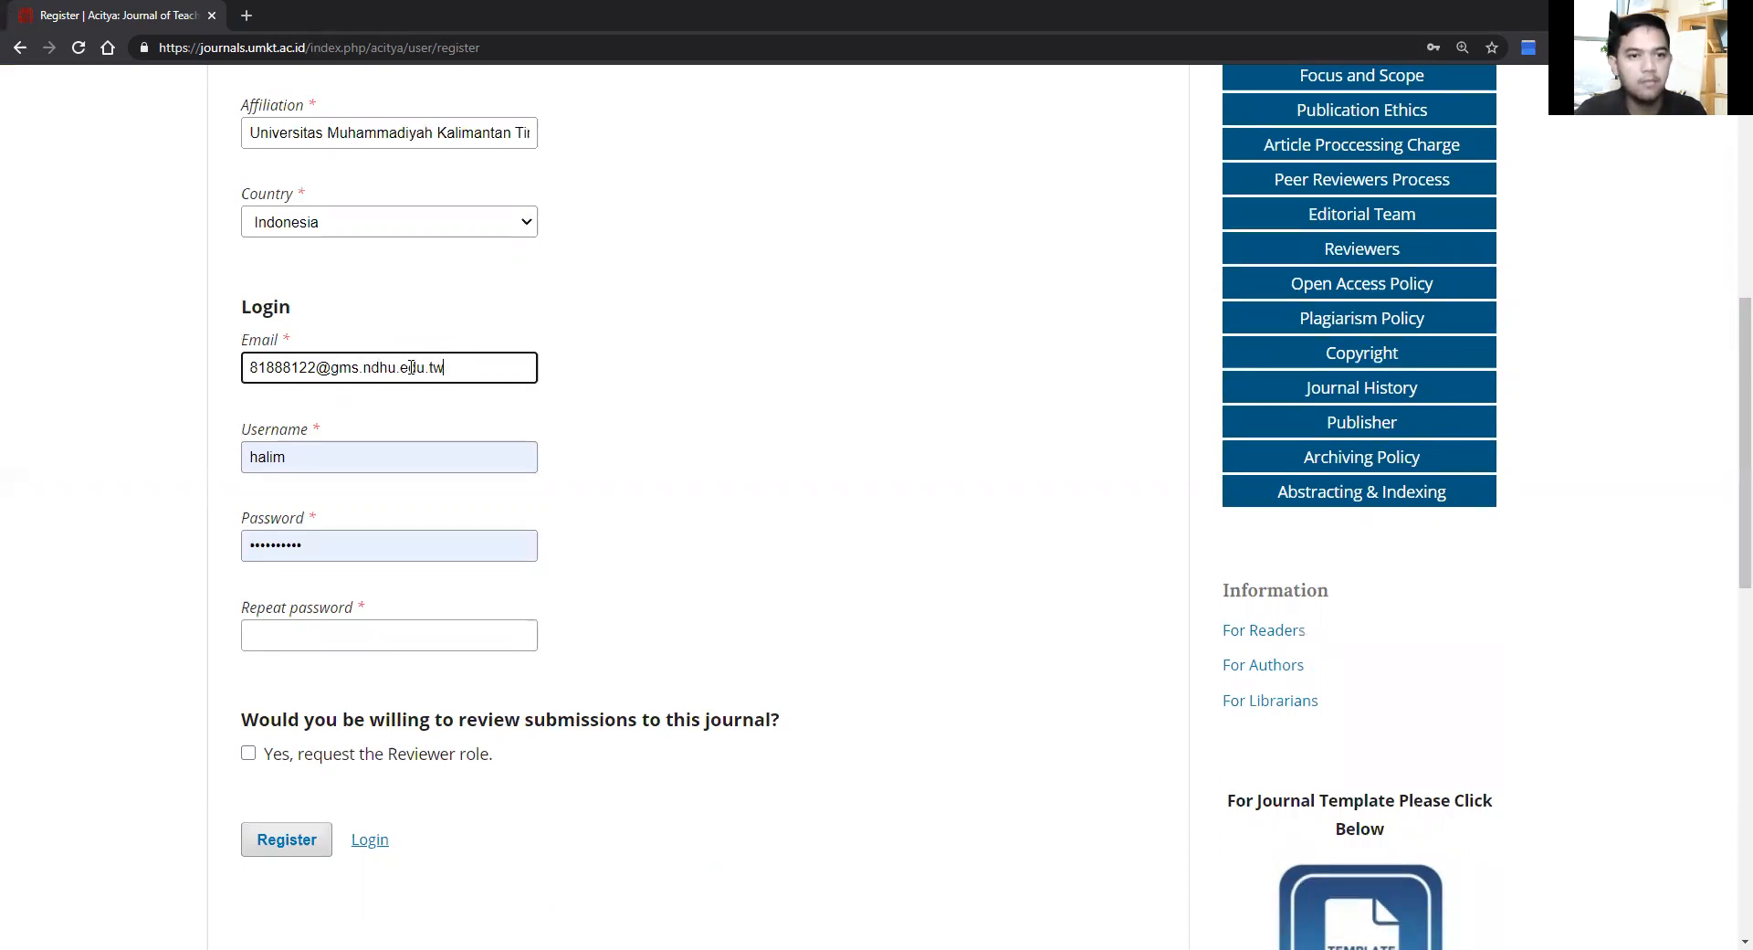
# Step: Edit the prefilled username by appending '91', dismissing the browser's suggestions
pyautogui.click(387, 471)
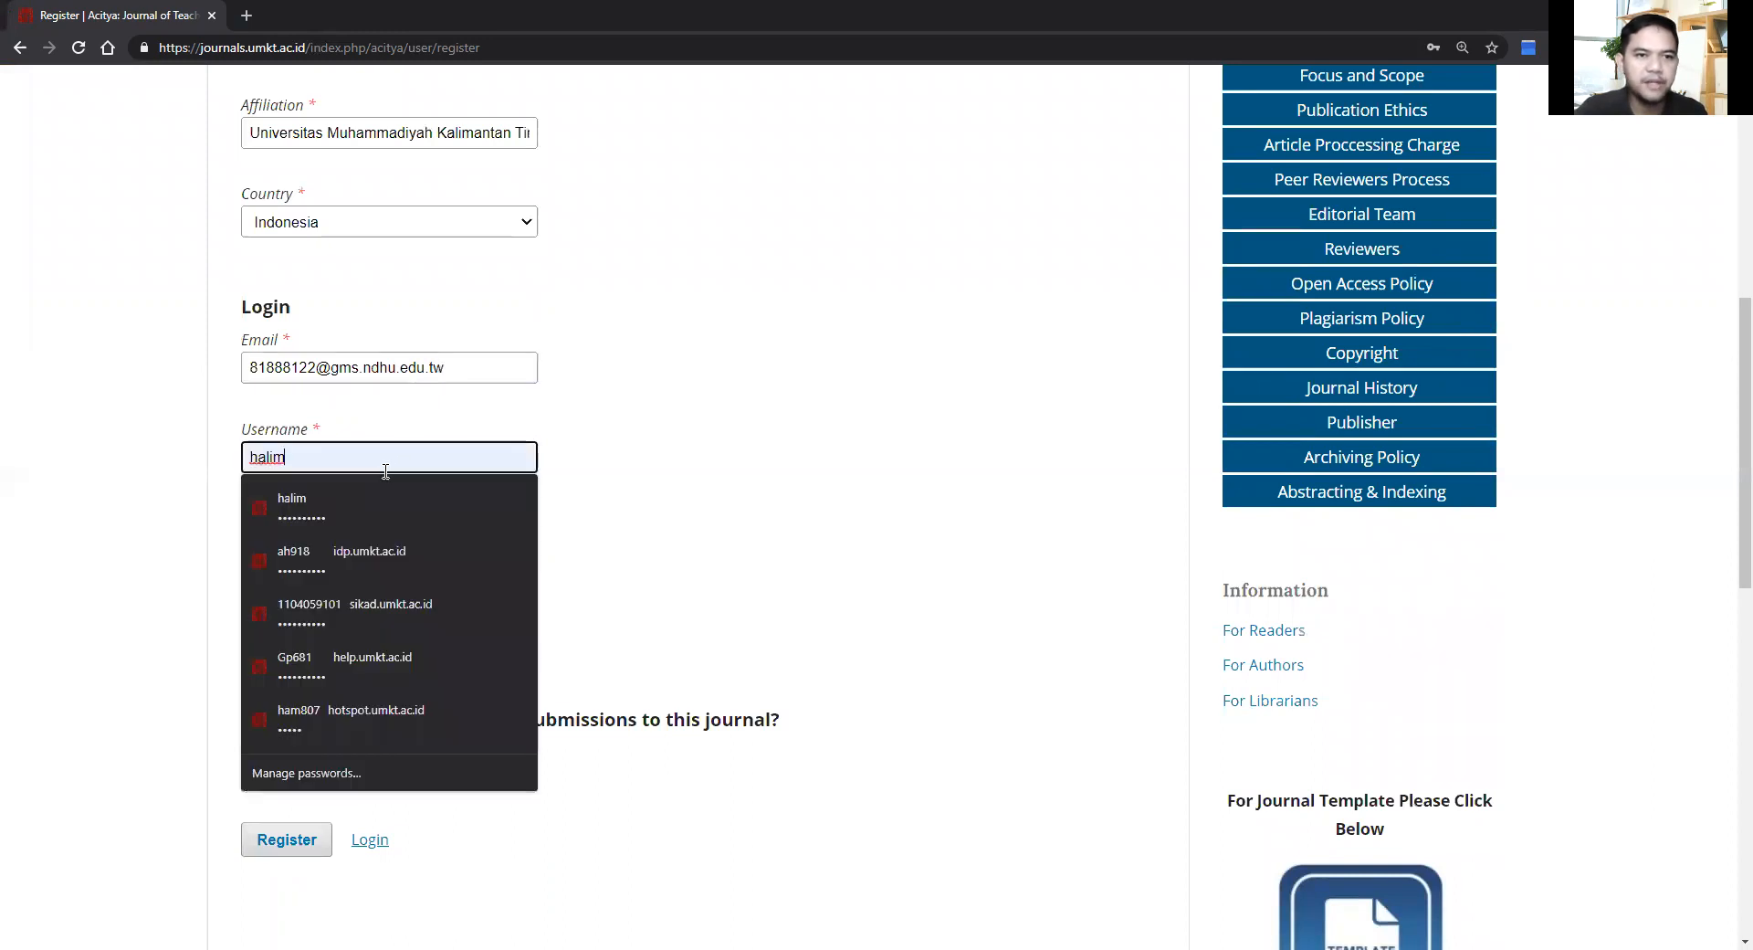
pyautogui.click(727, 422)
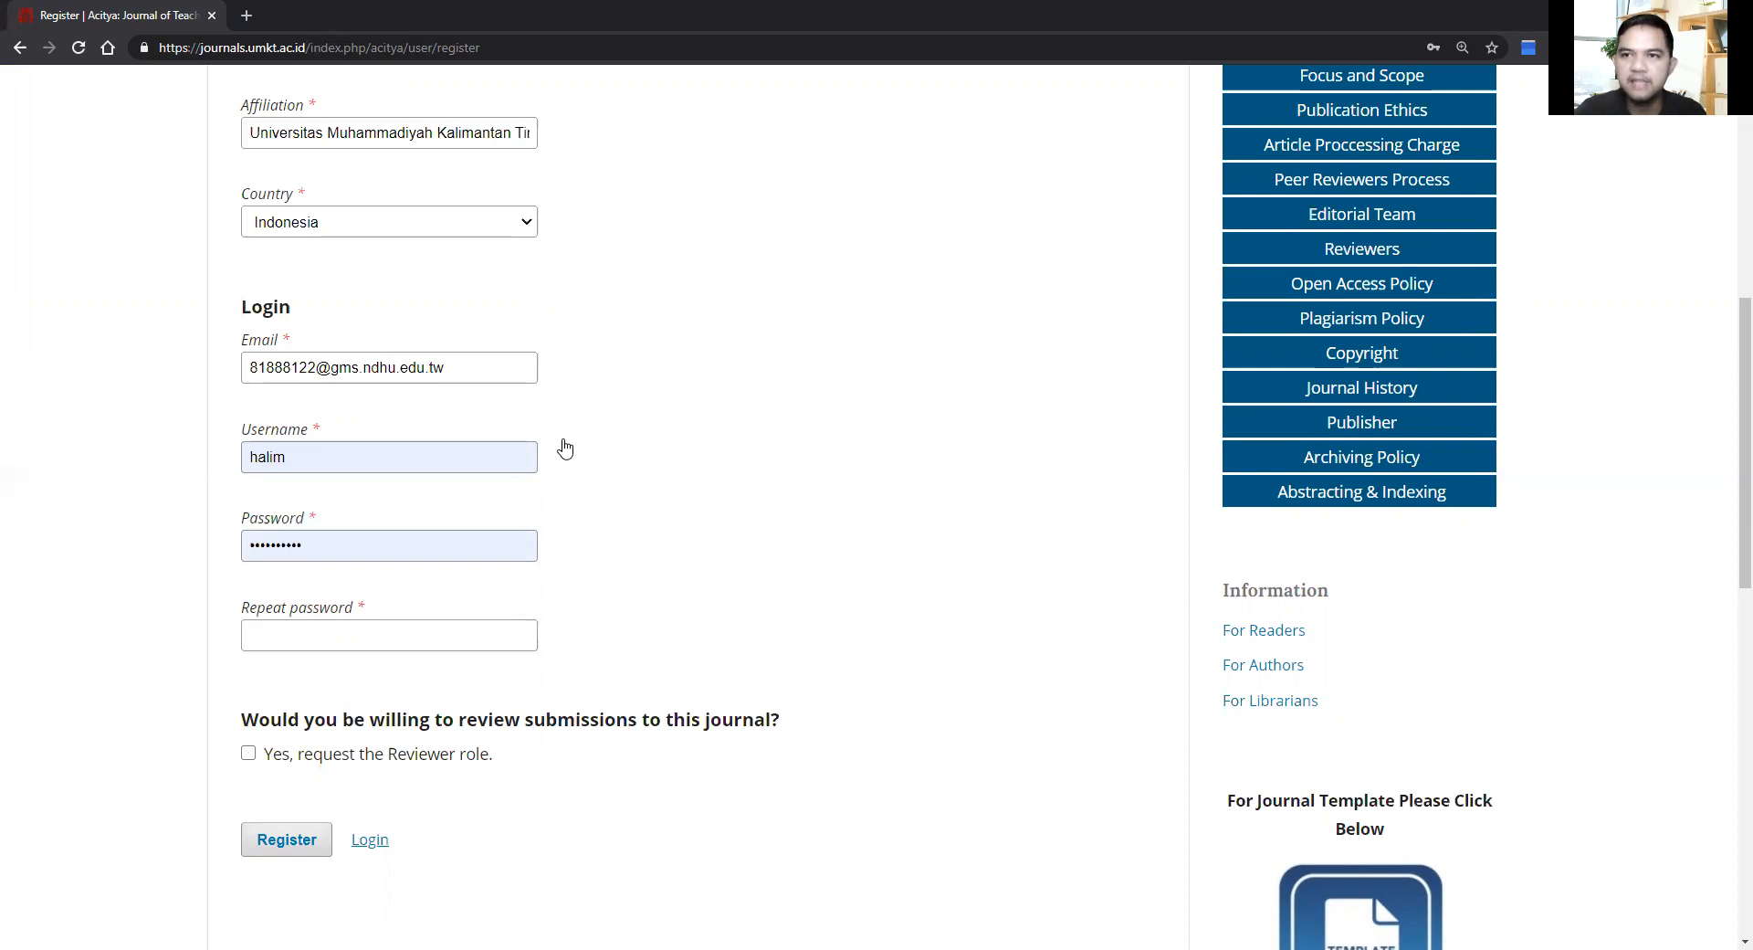
pyautogui.click(298, 459)
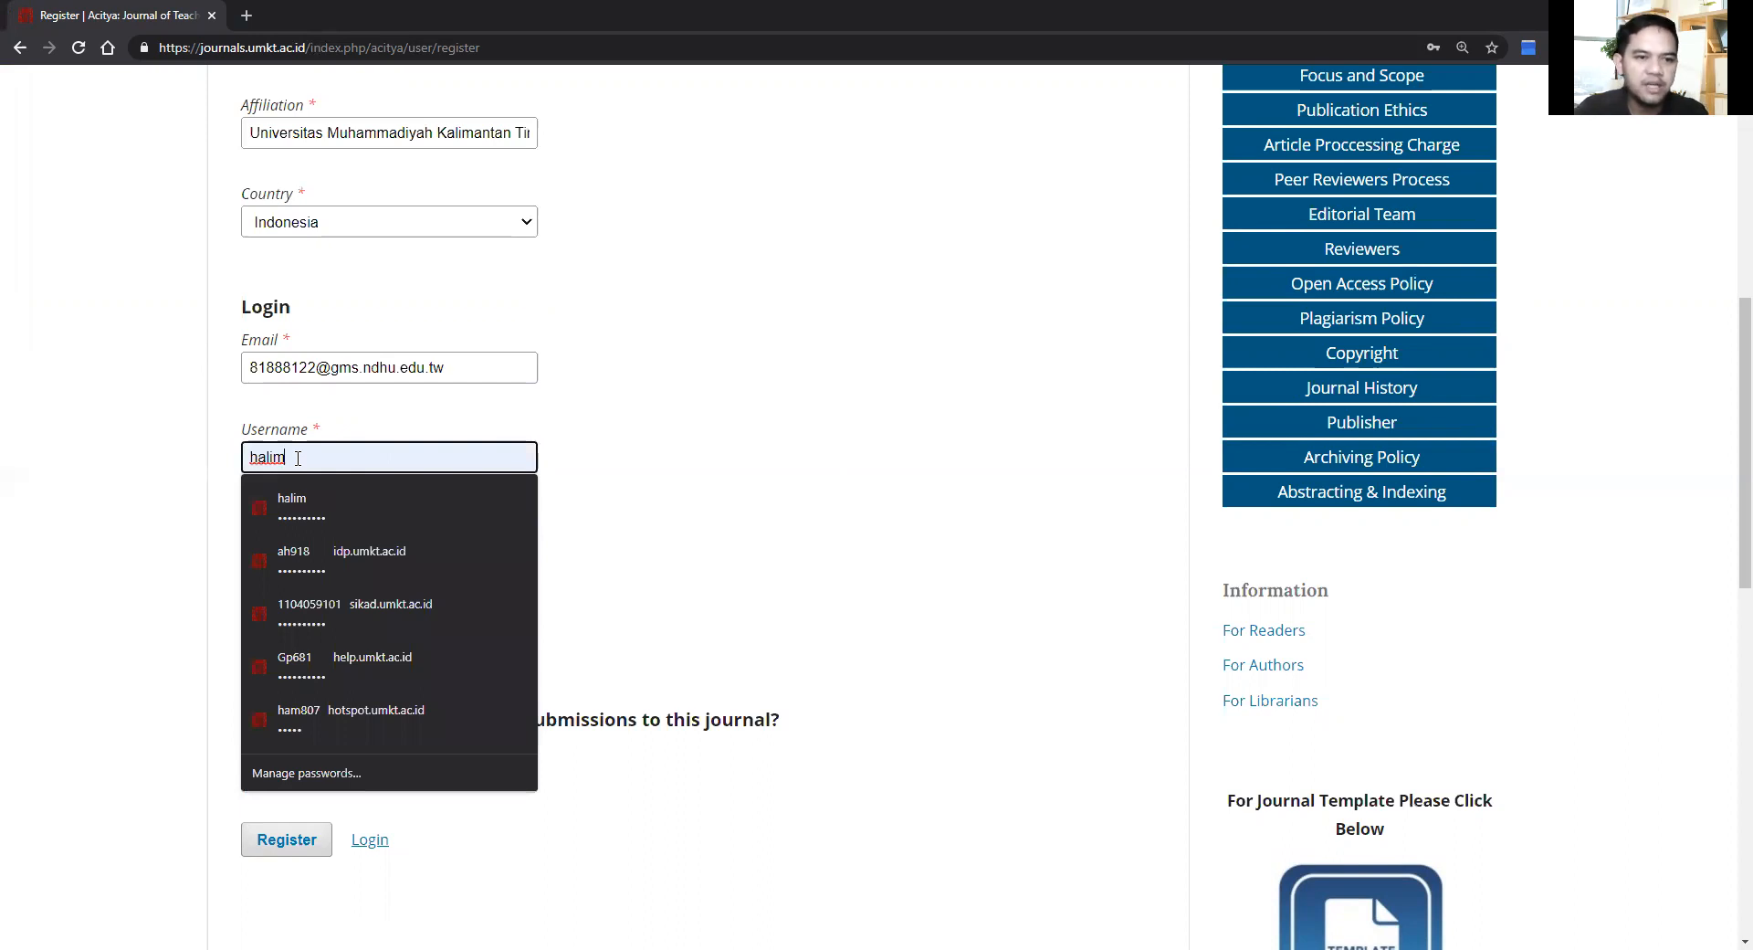
pyautogui.write('91')
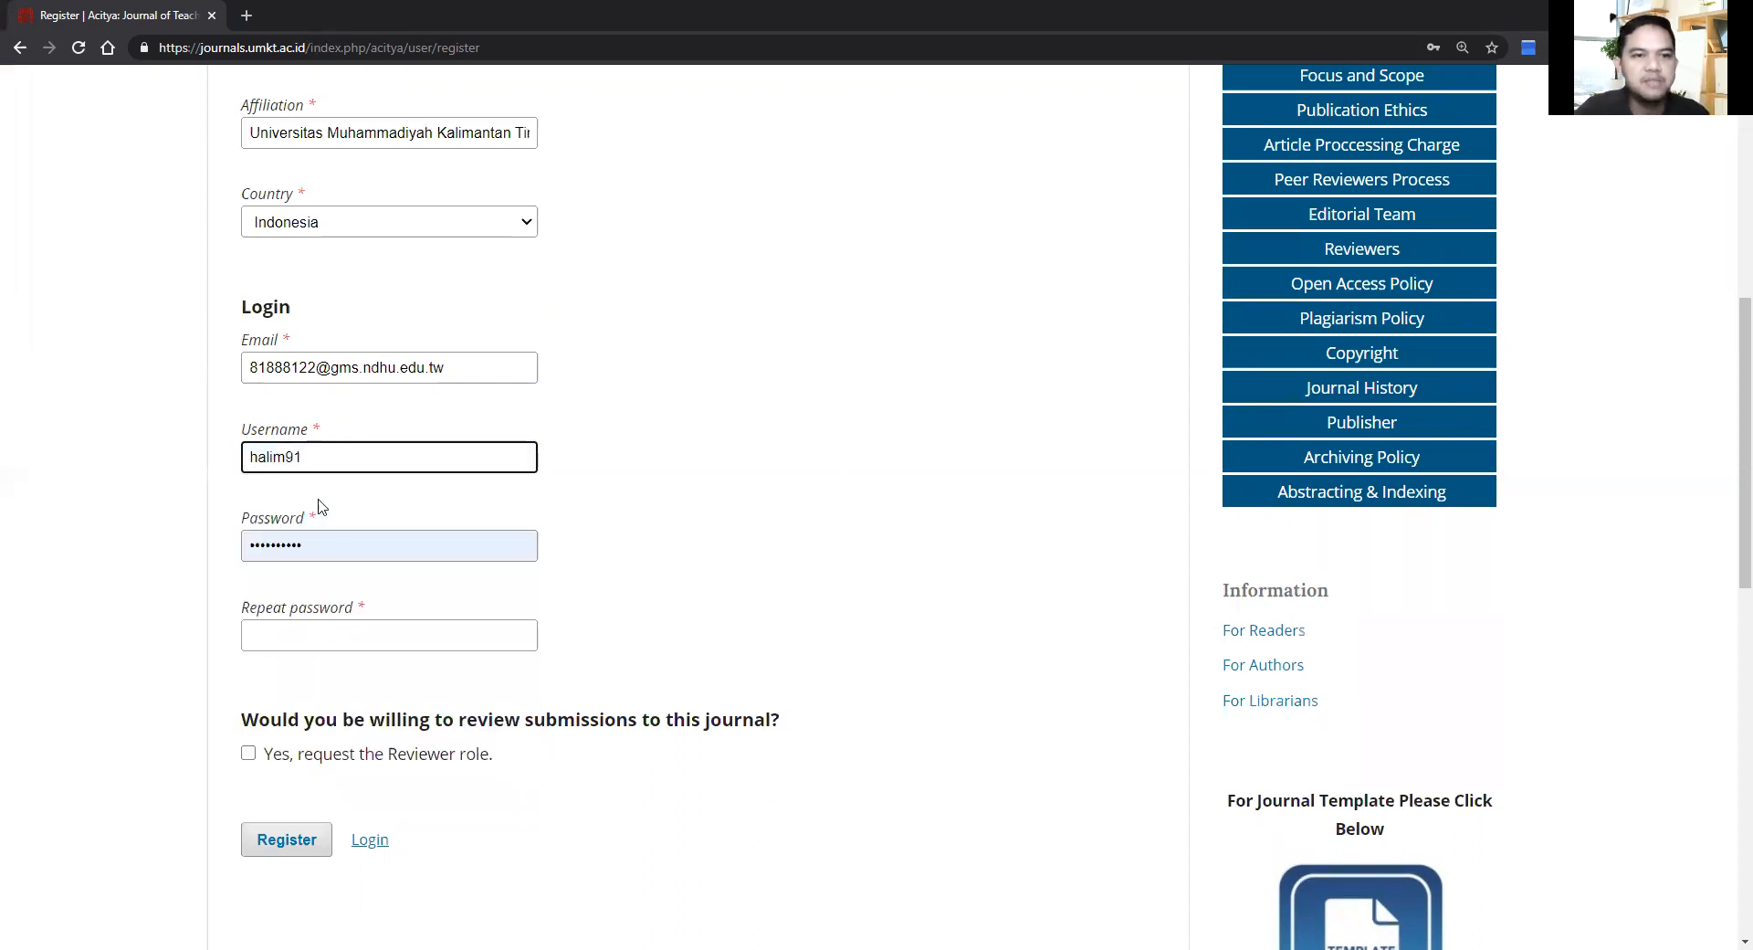
# Step: Replace the autofilled password with the account password and repeat it in Repeat password
pyautogui.click(325, 544)
pyautogui.moveTo(325, 544); pyautogui.dragTo(215, 550)
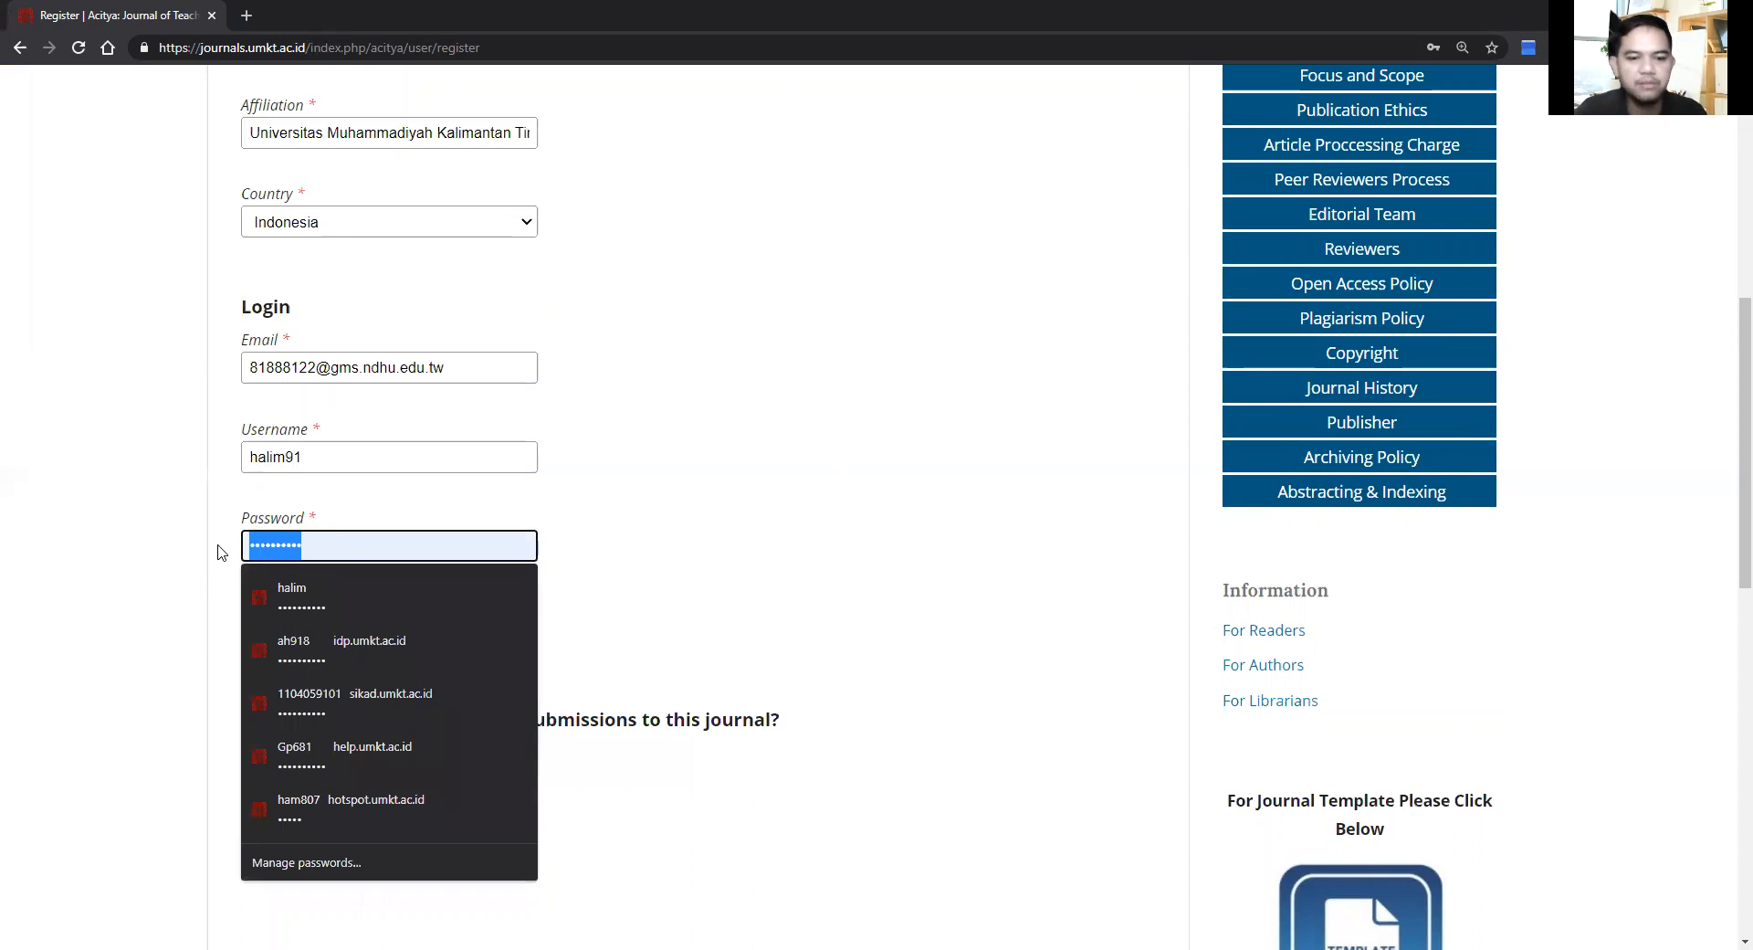
pyautogui.write('••••••••')
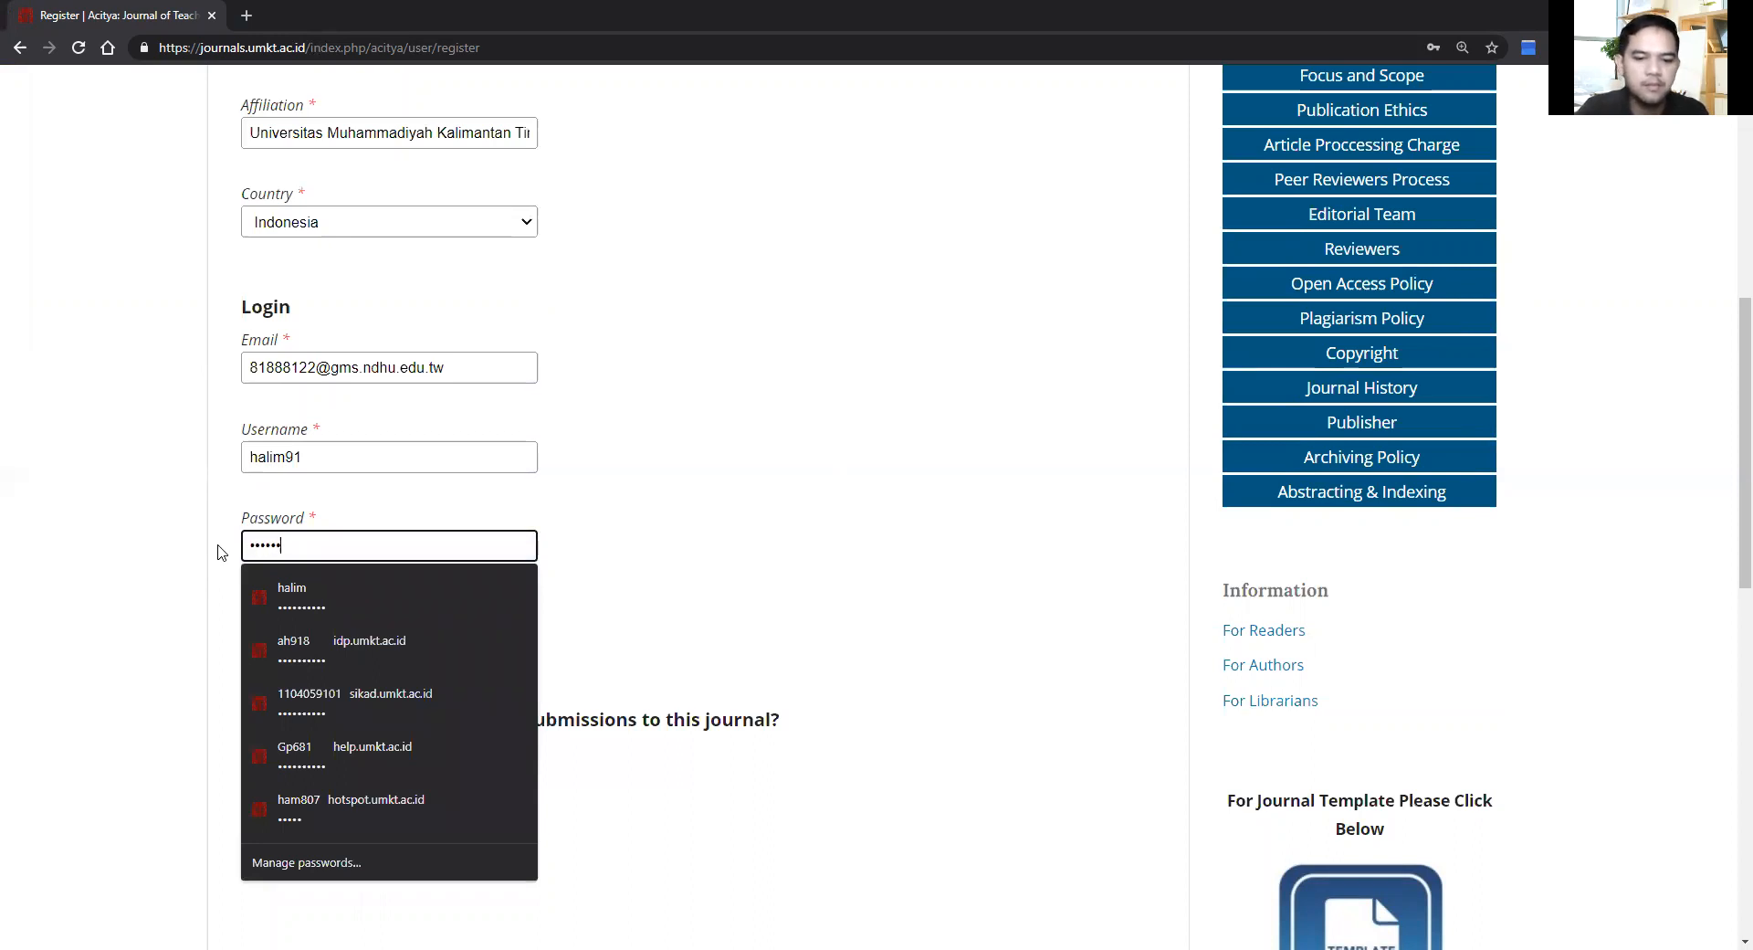
pyautogui.write('••')
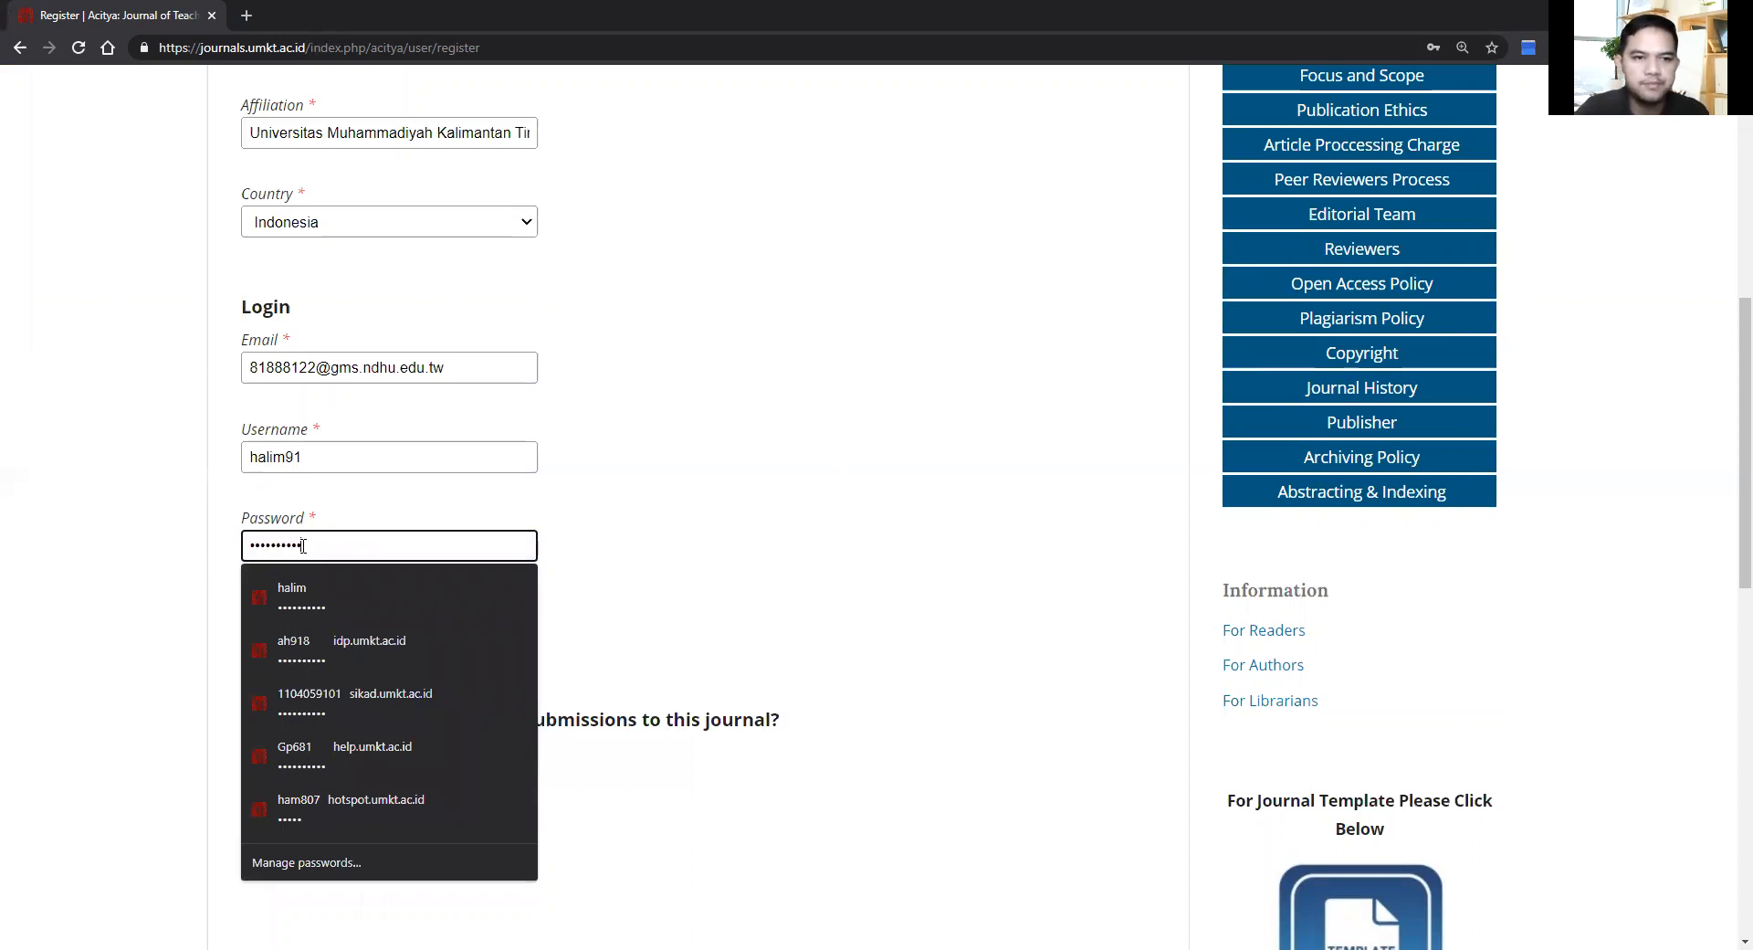
pyautogui.click(681, 548)
pyautogui.click(415, 635)
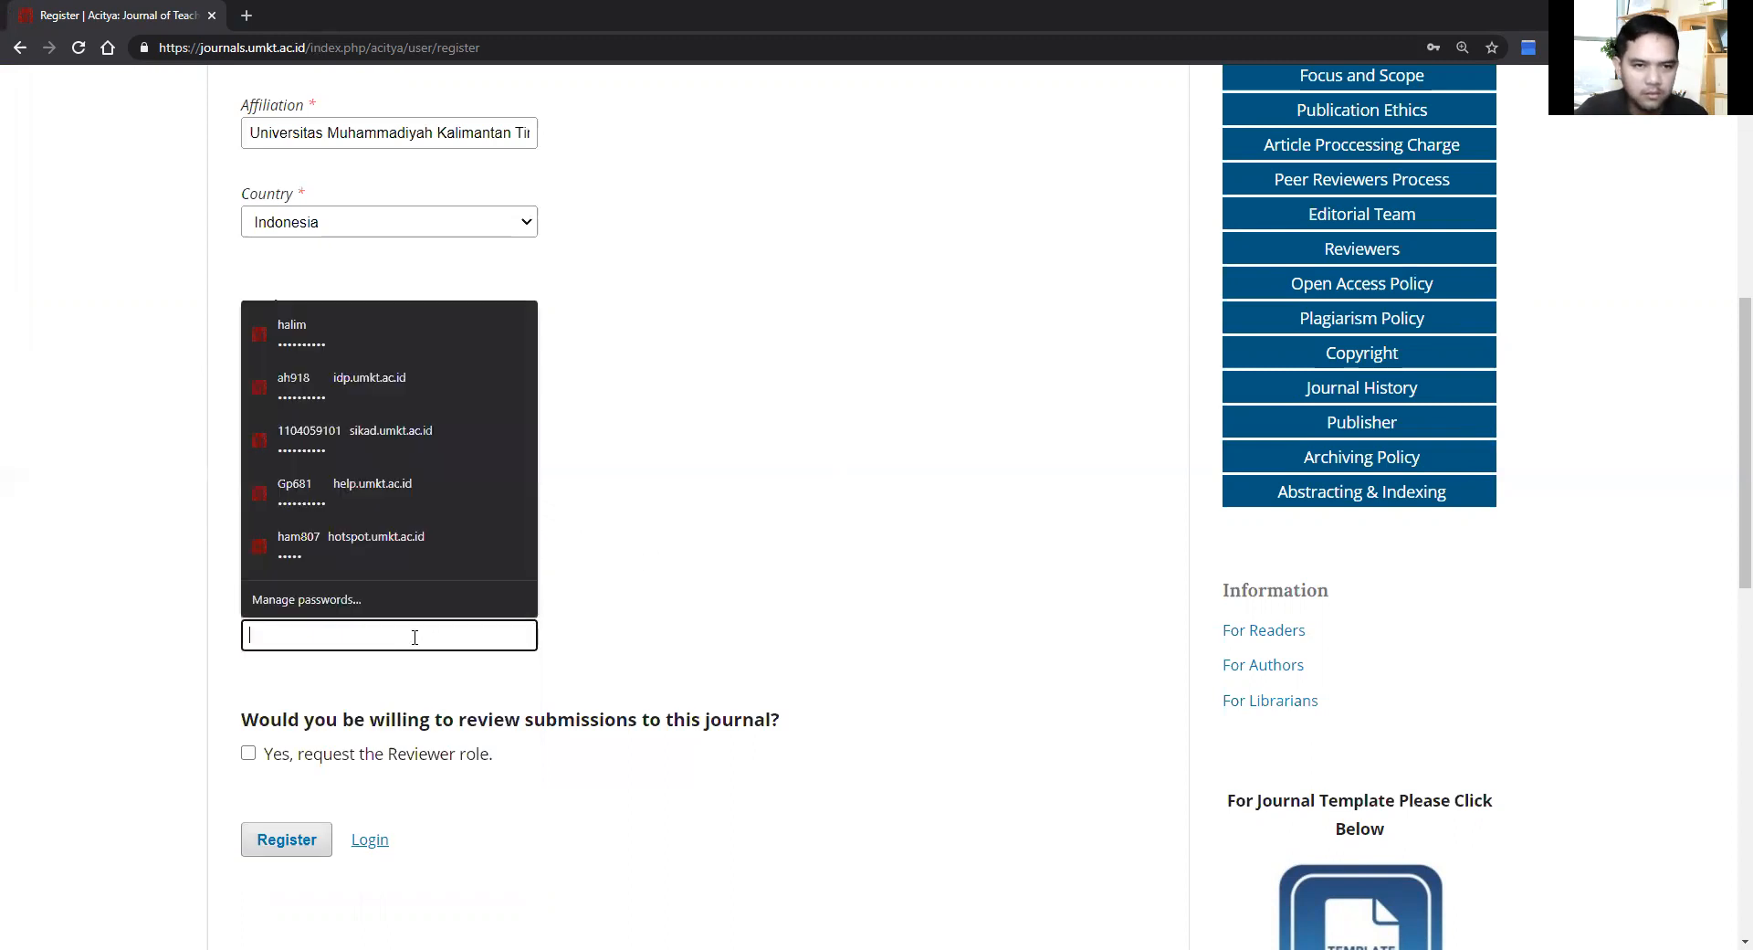
pyautogui.write('••••••••••')
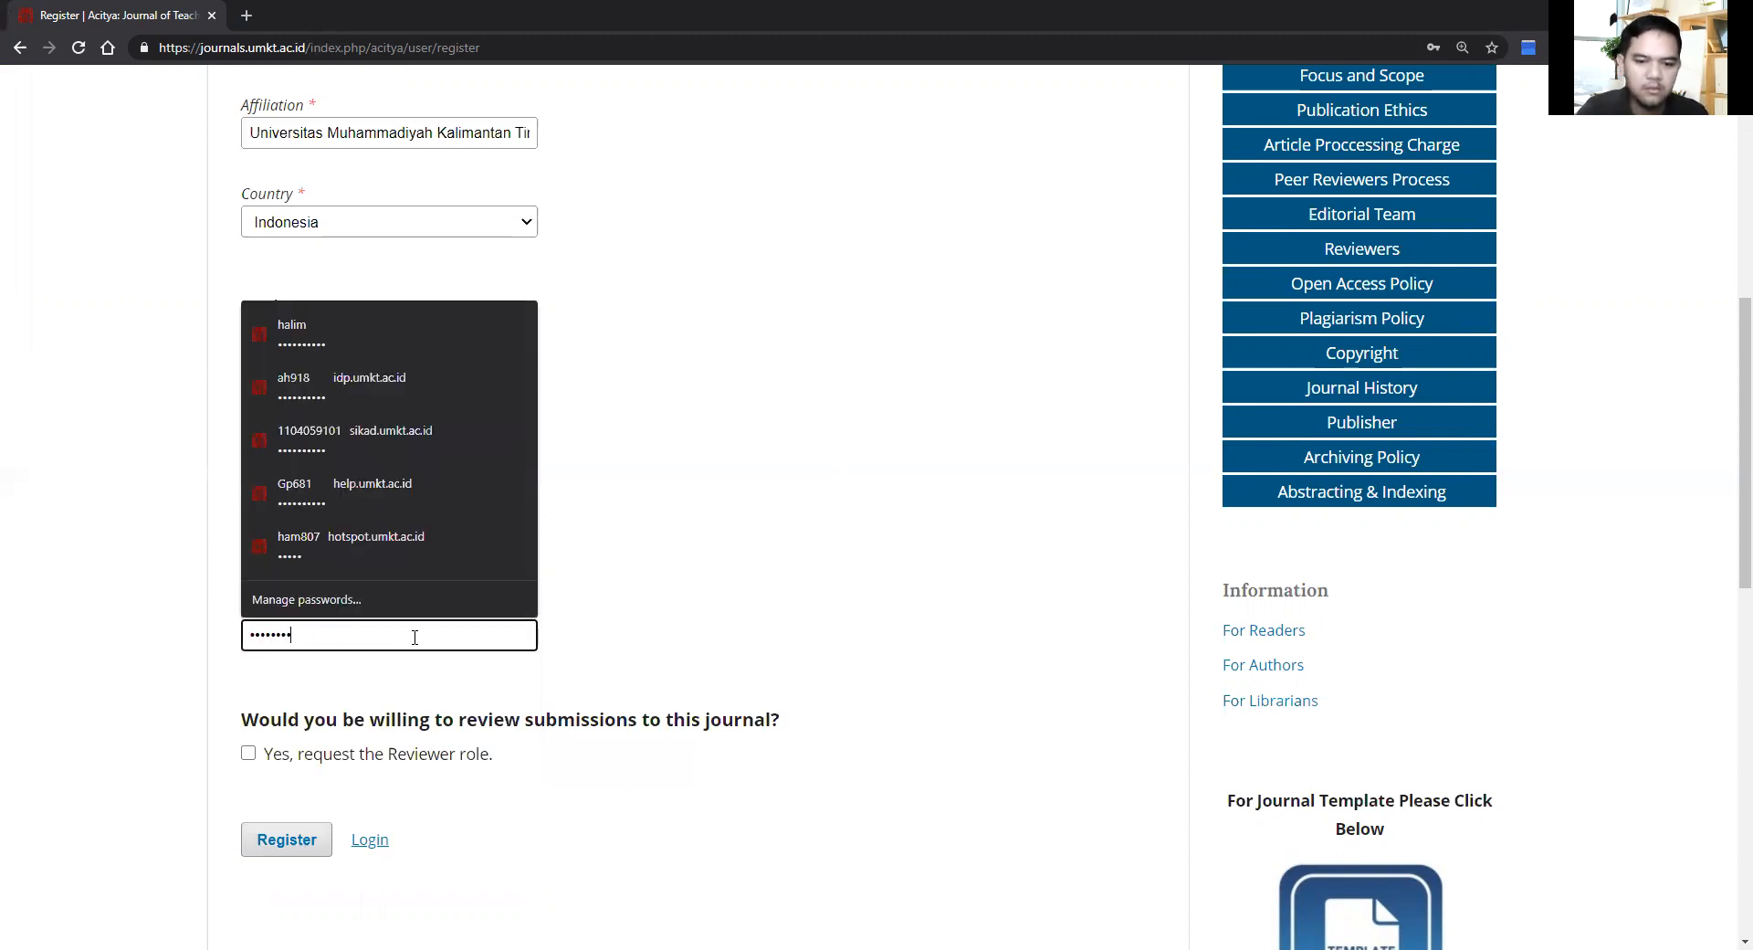
pyautogui.click(915, 567)
pyautogui.hotkey('shift', 'Tab')
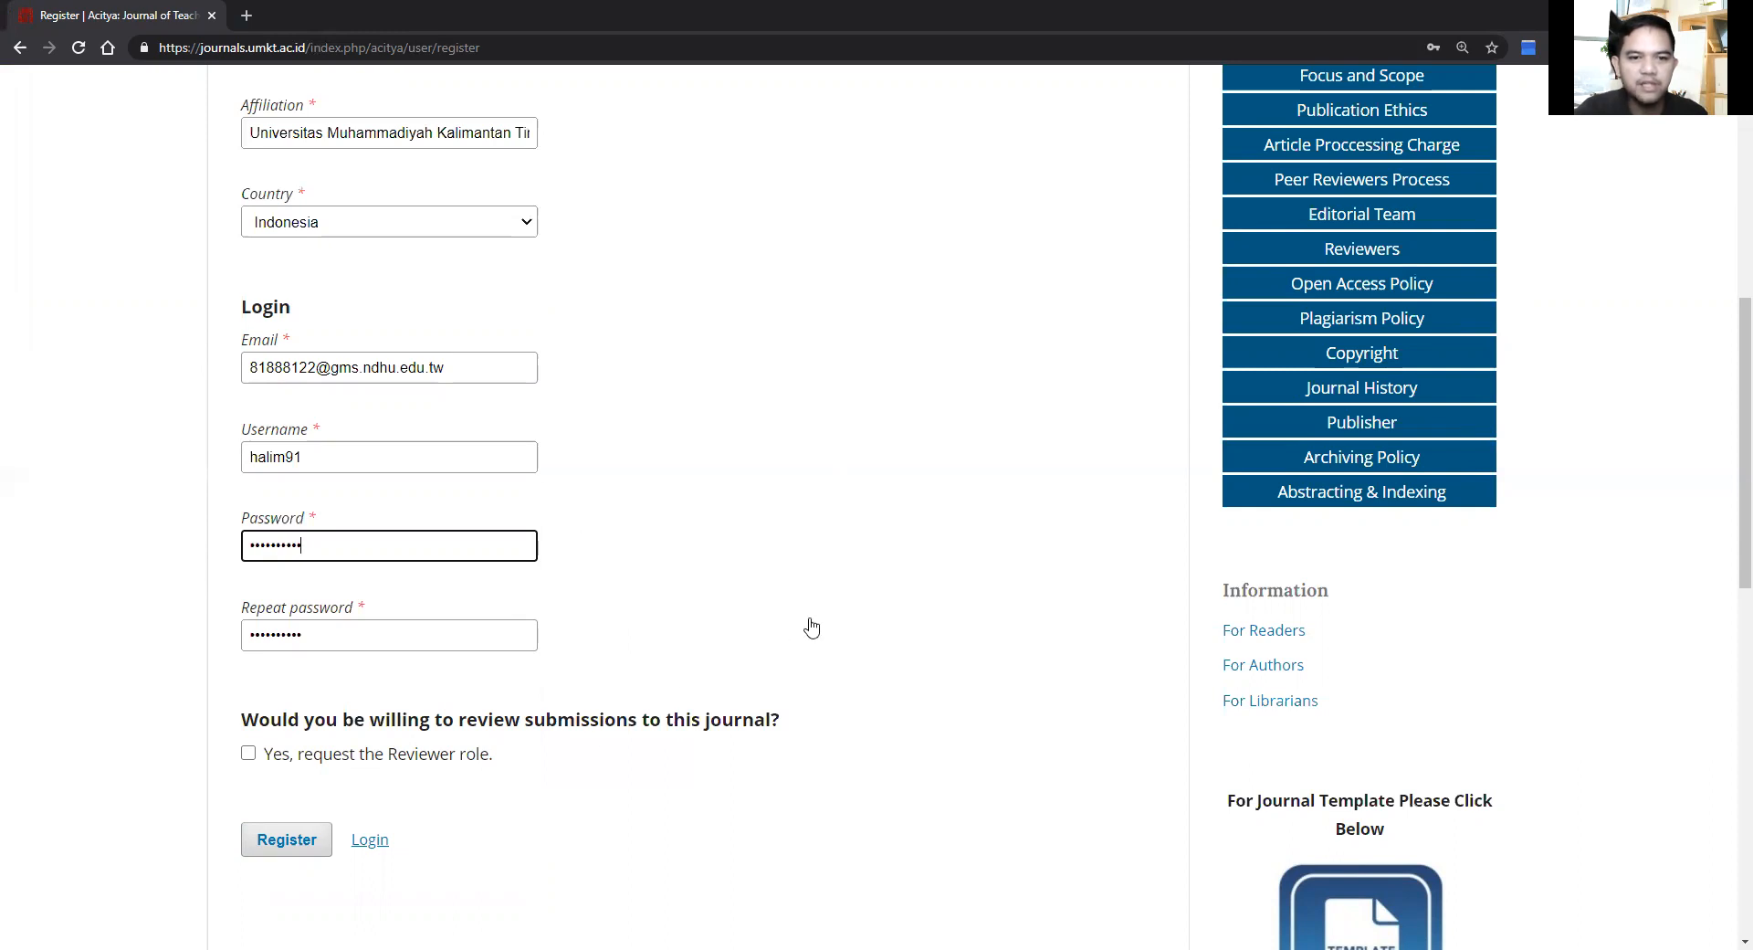
# Step: Tick 'Yes, request the Reviewer role' and submit the registration
pyautogui.scroll(-2, 812, 628)
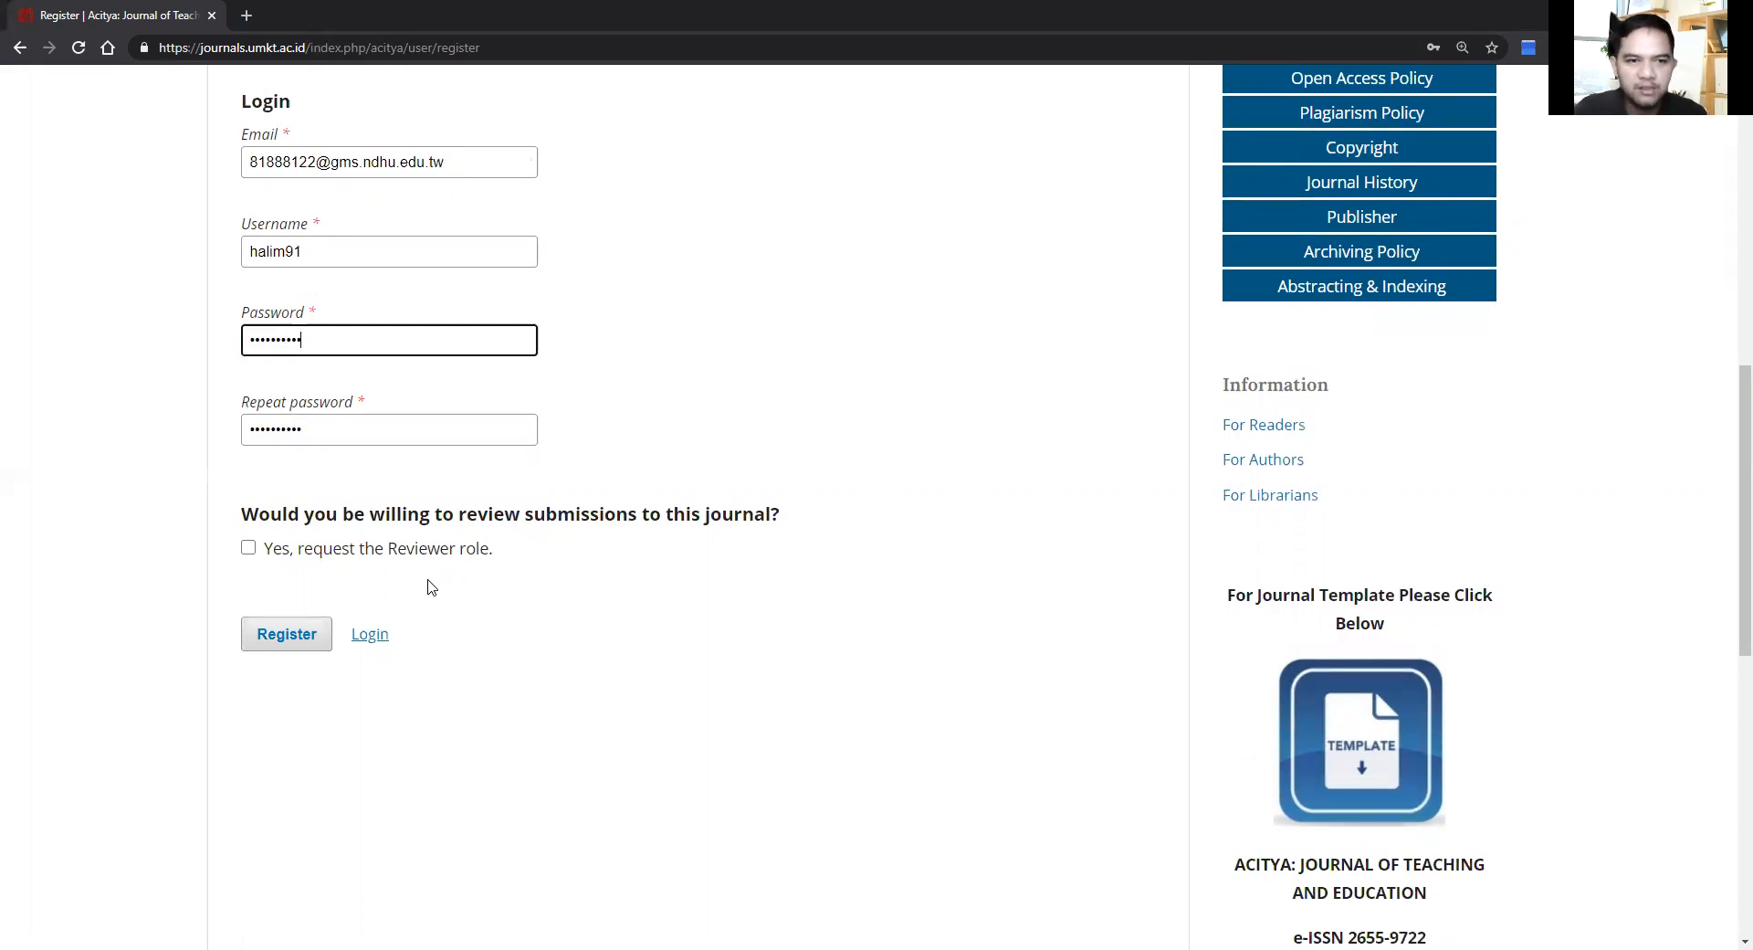
pyautogui.click(247, 548)
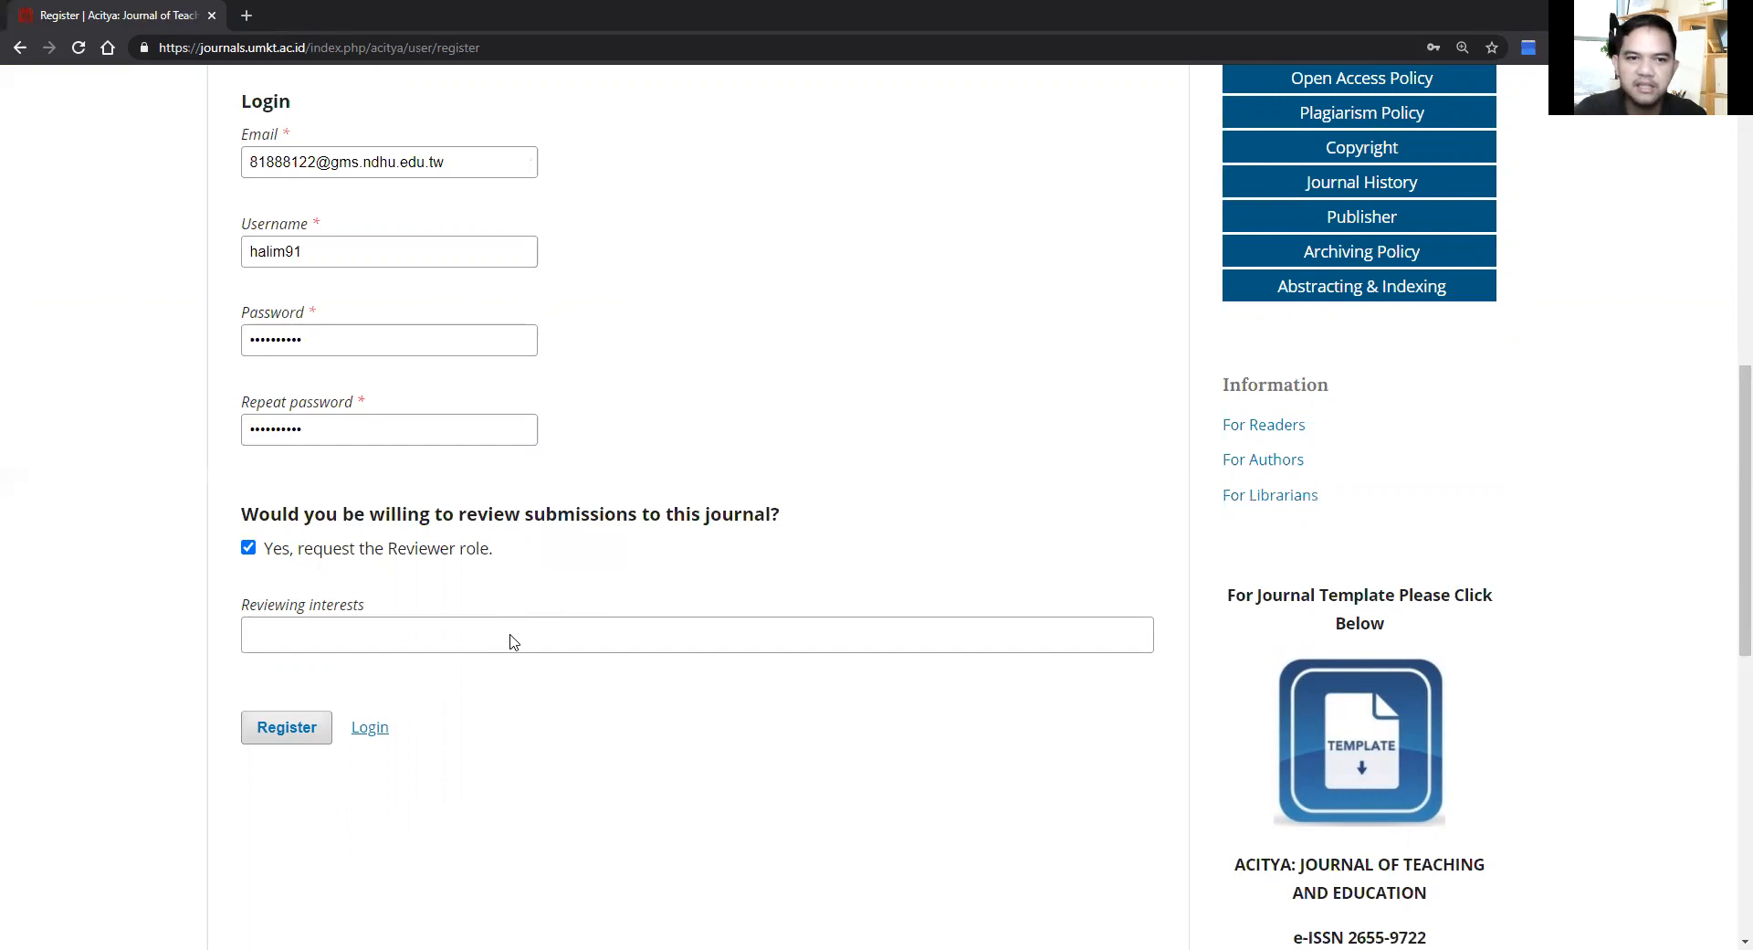
pyautogui.click(282, 728)
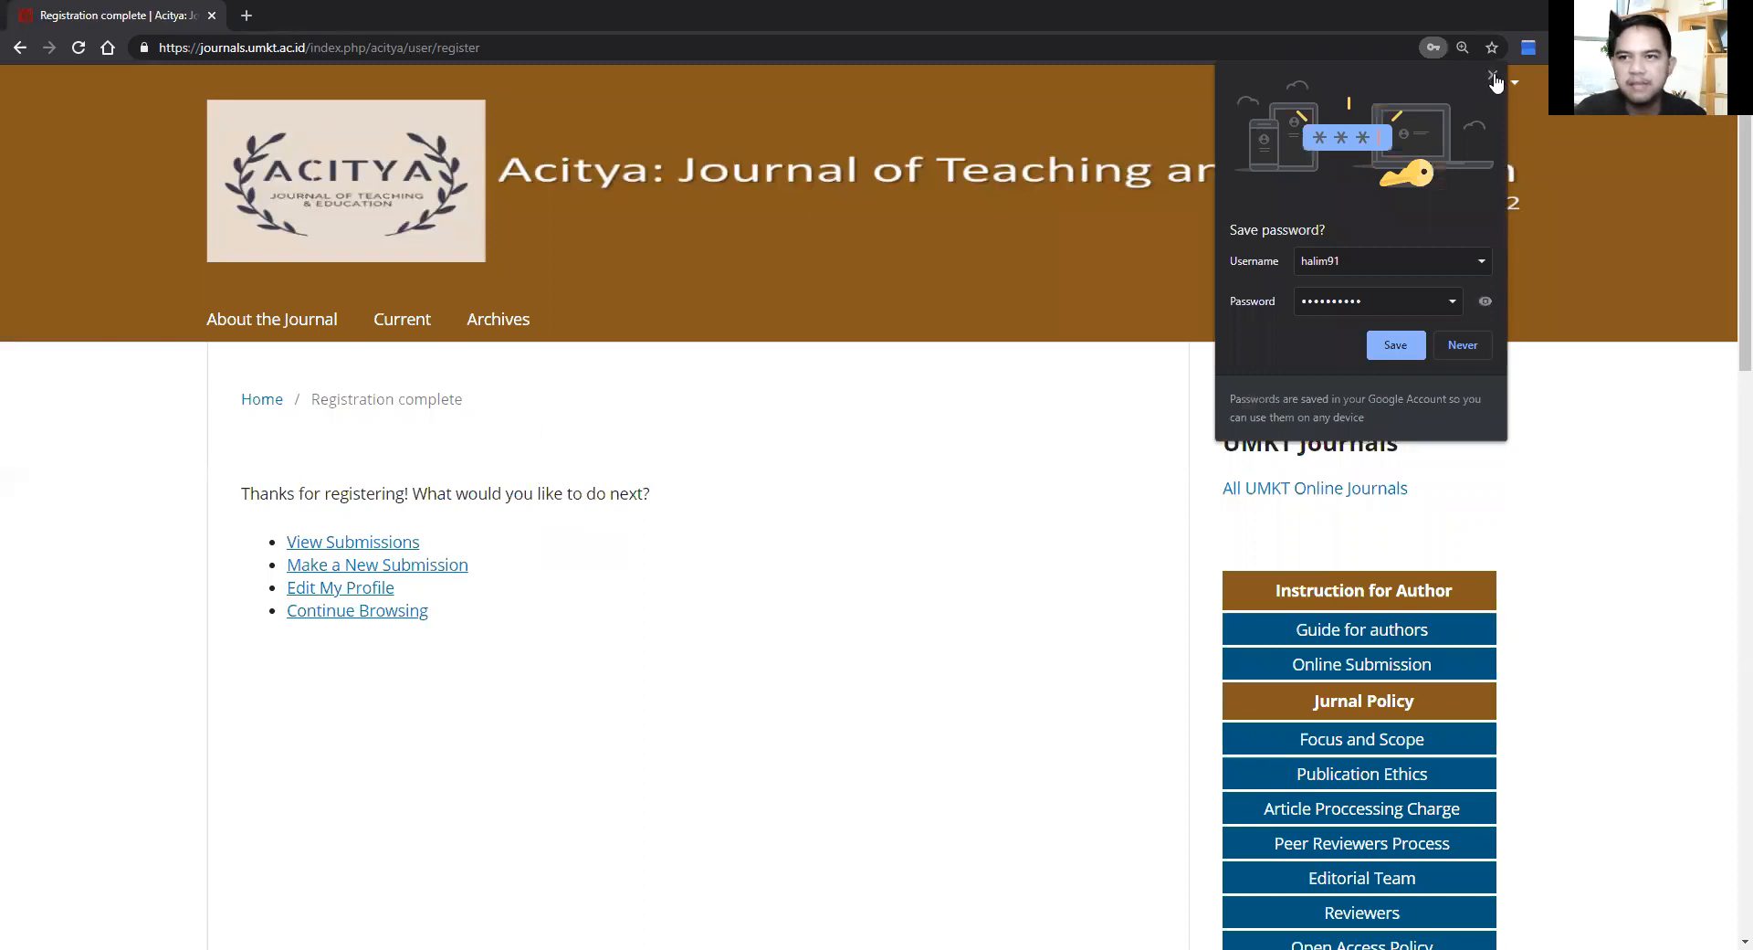
# Step: Dismiss the browser's save-password prompt and go to Dashboard via the user menu
pyautogui.click(1494, 82)
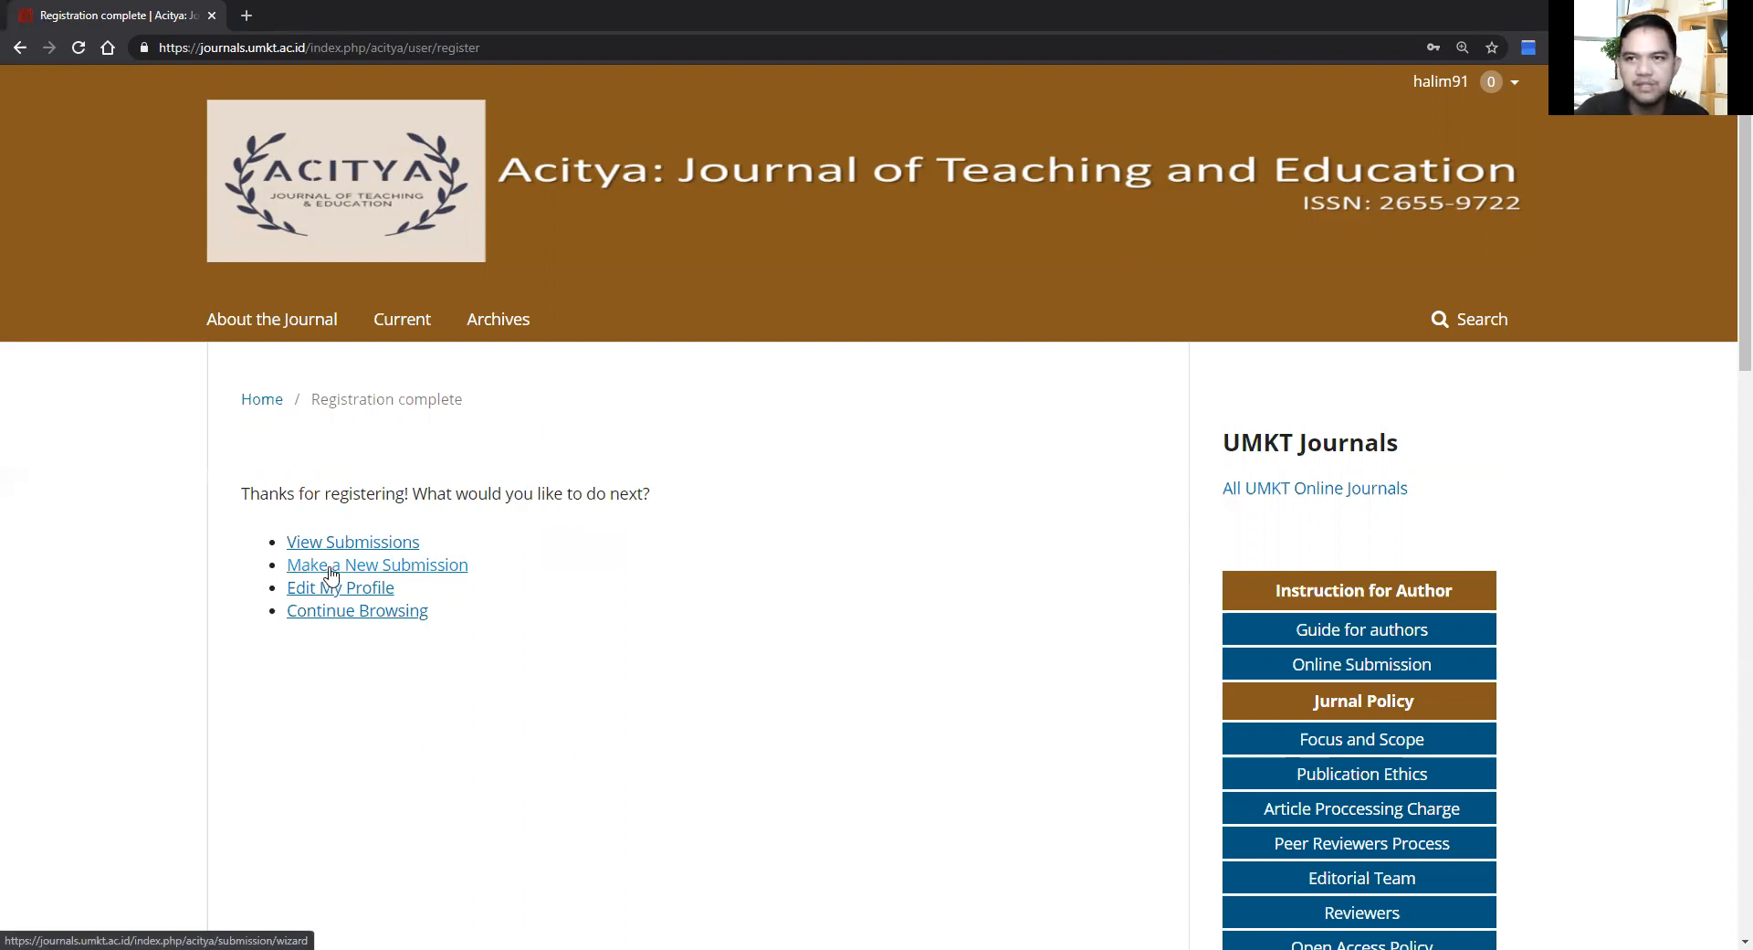
pyautogui.moveTo(1458, 103)
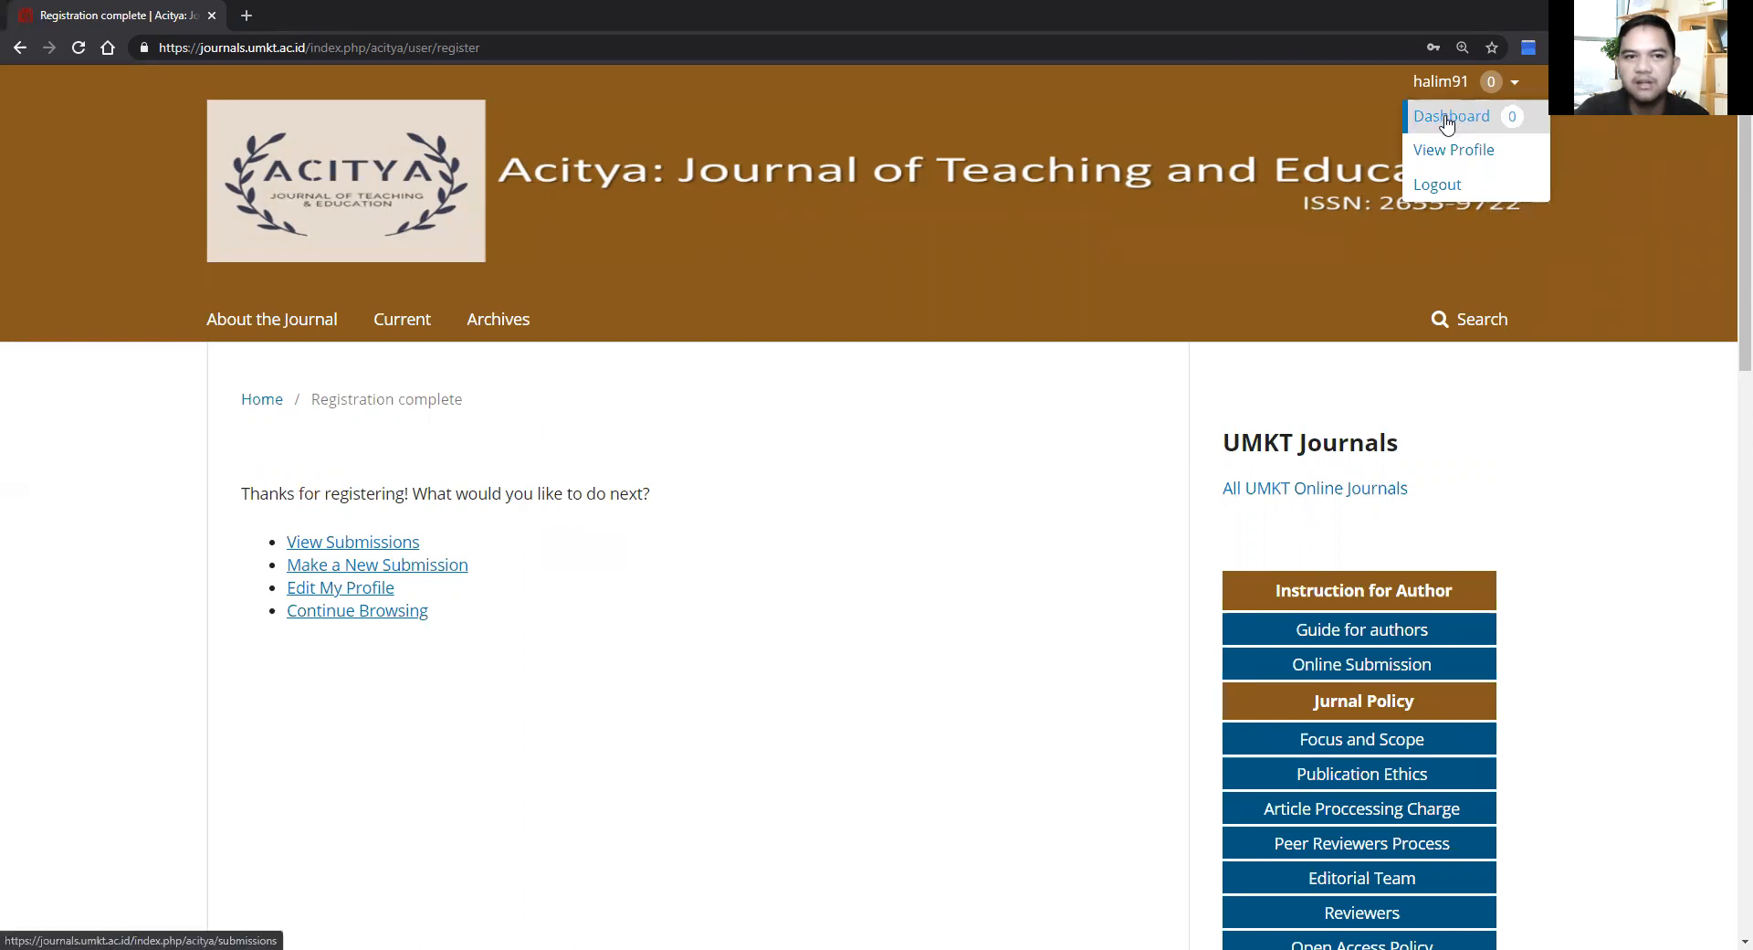
pyautogui.click(1447, 121)
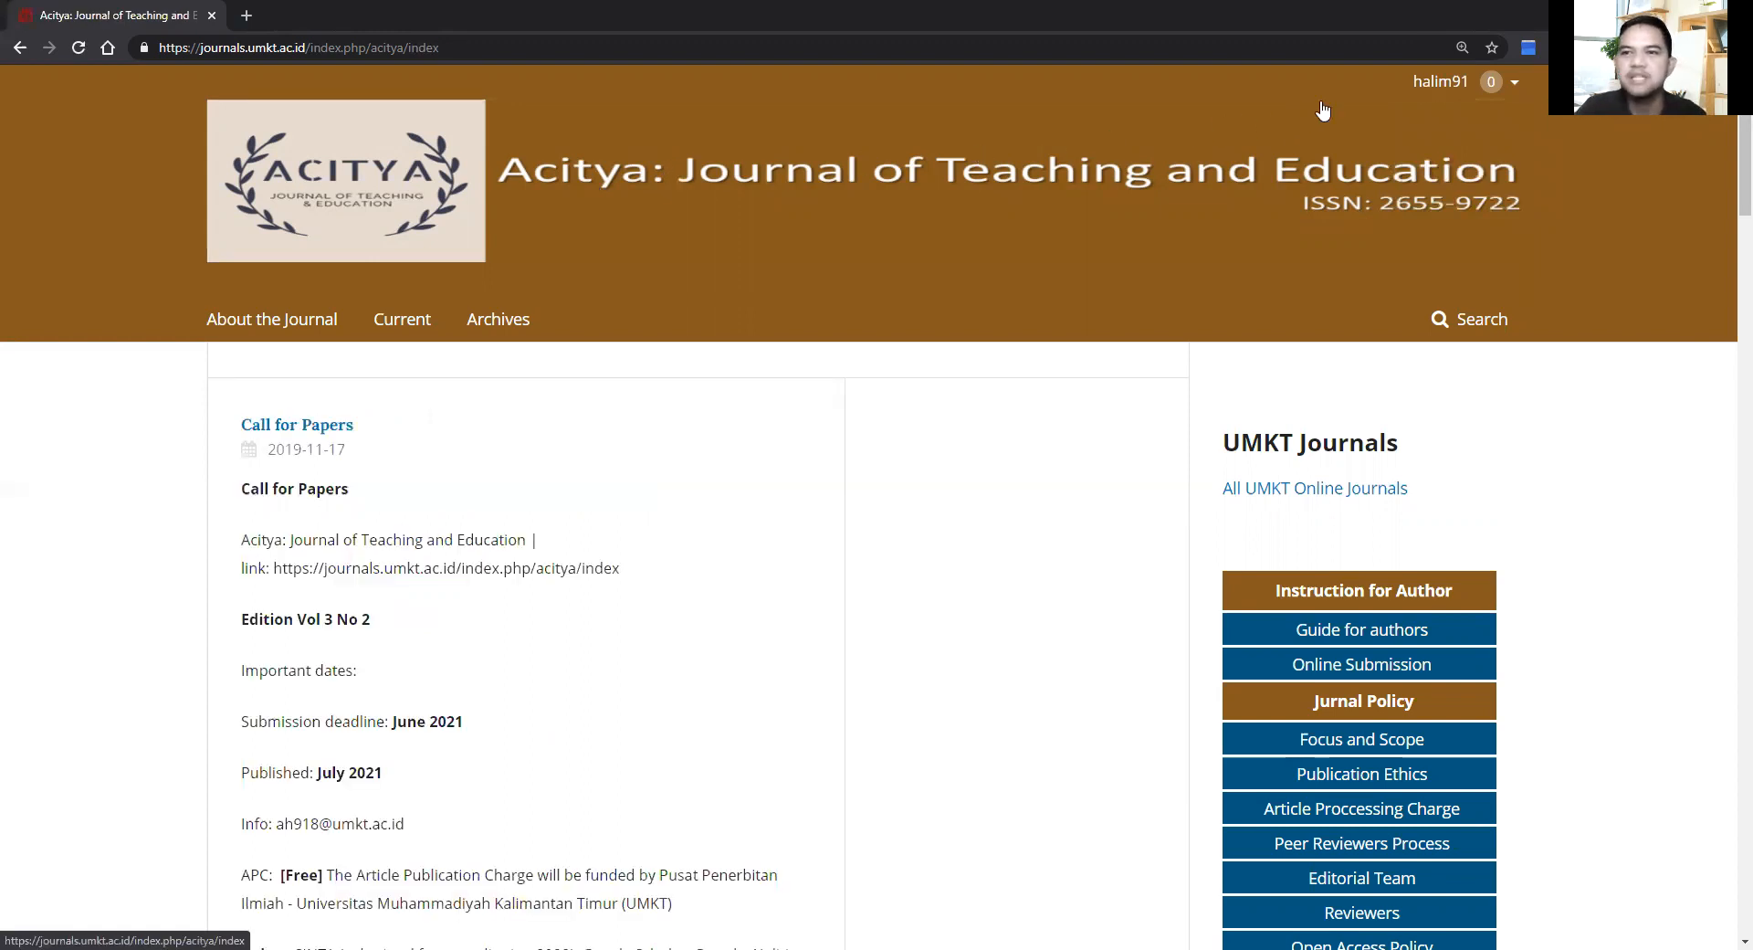
pyautogui.moveTo(1449, 95)
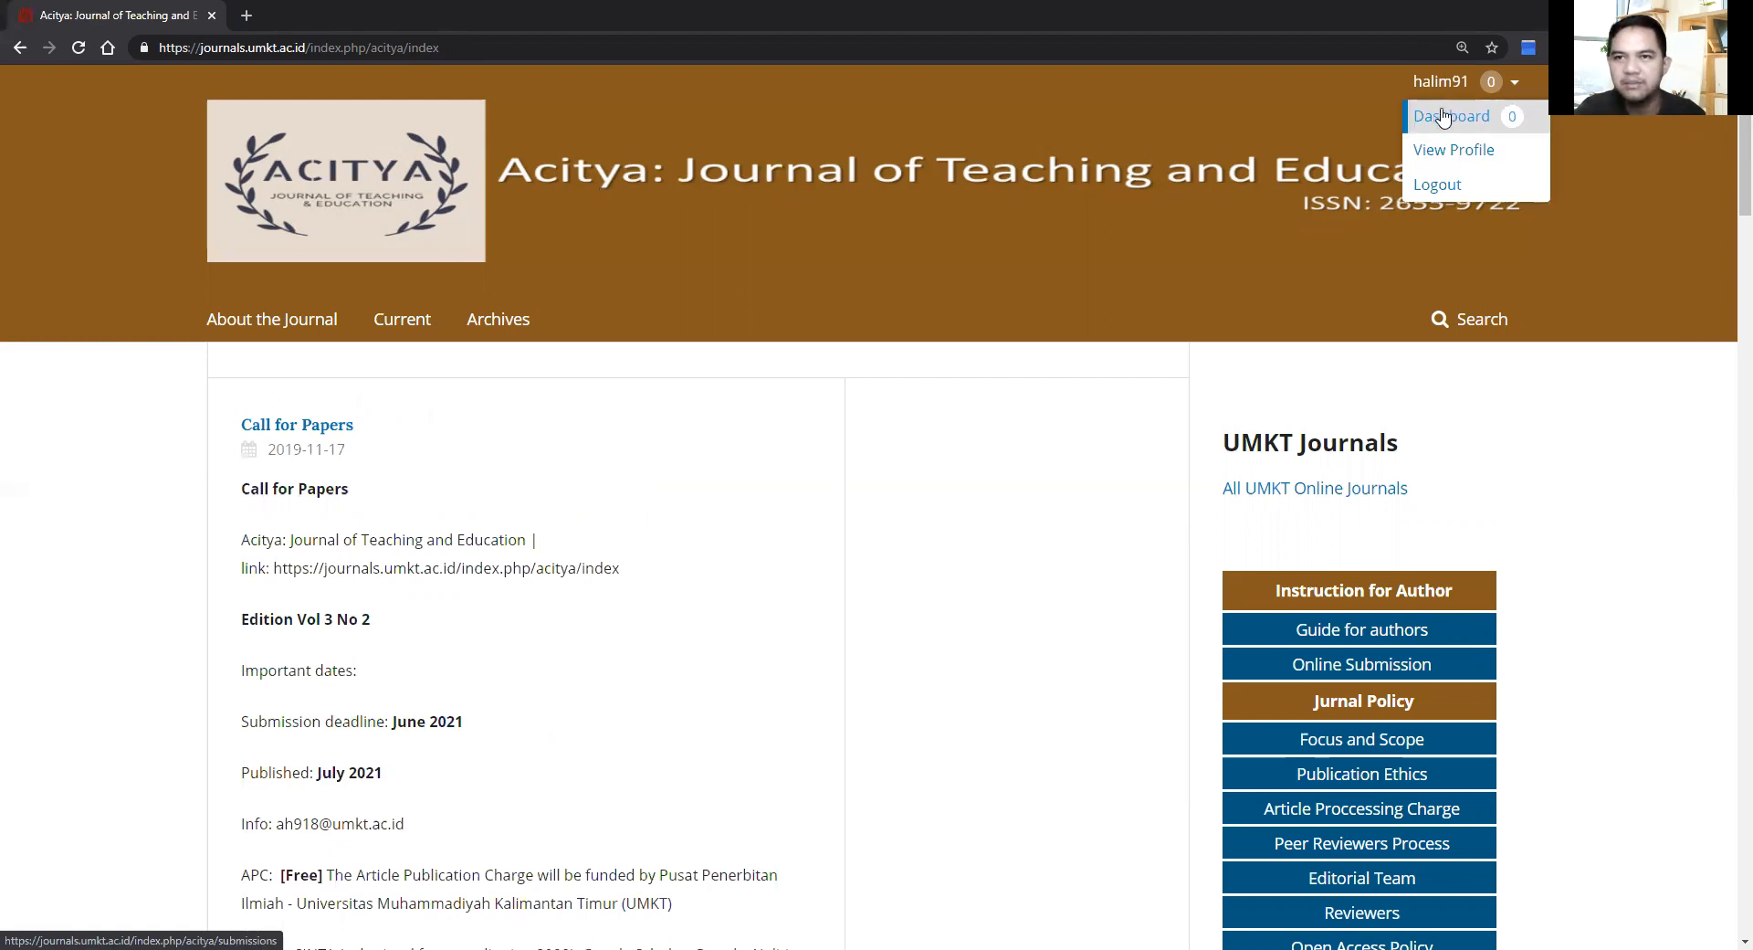
pyautogui.click(1441, 120)
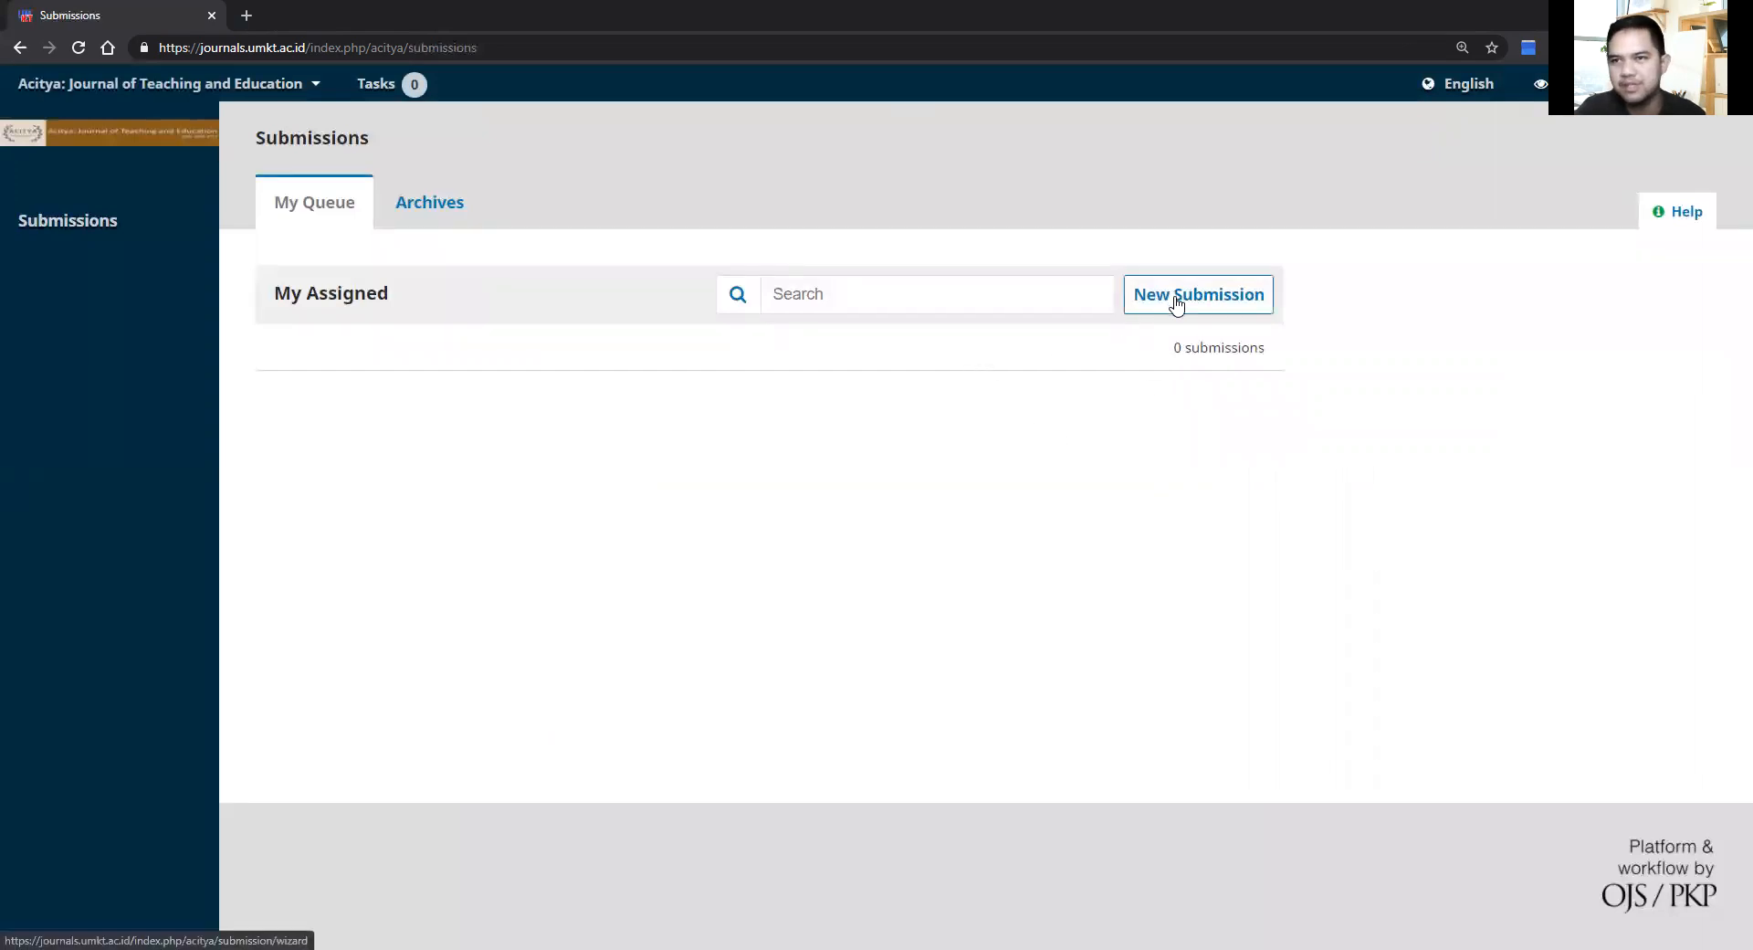
# Step: Start a new submission, accept the copyright statement, and choose the Curriculum Development section
pyautogui.click(1177, 306)
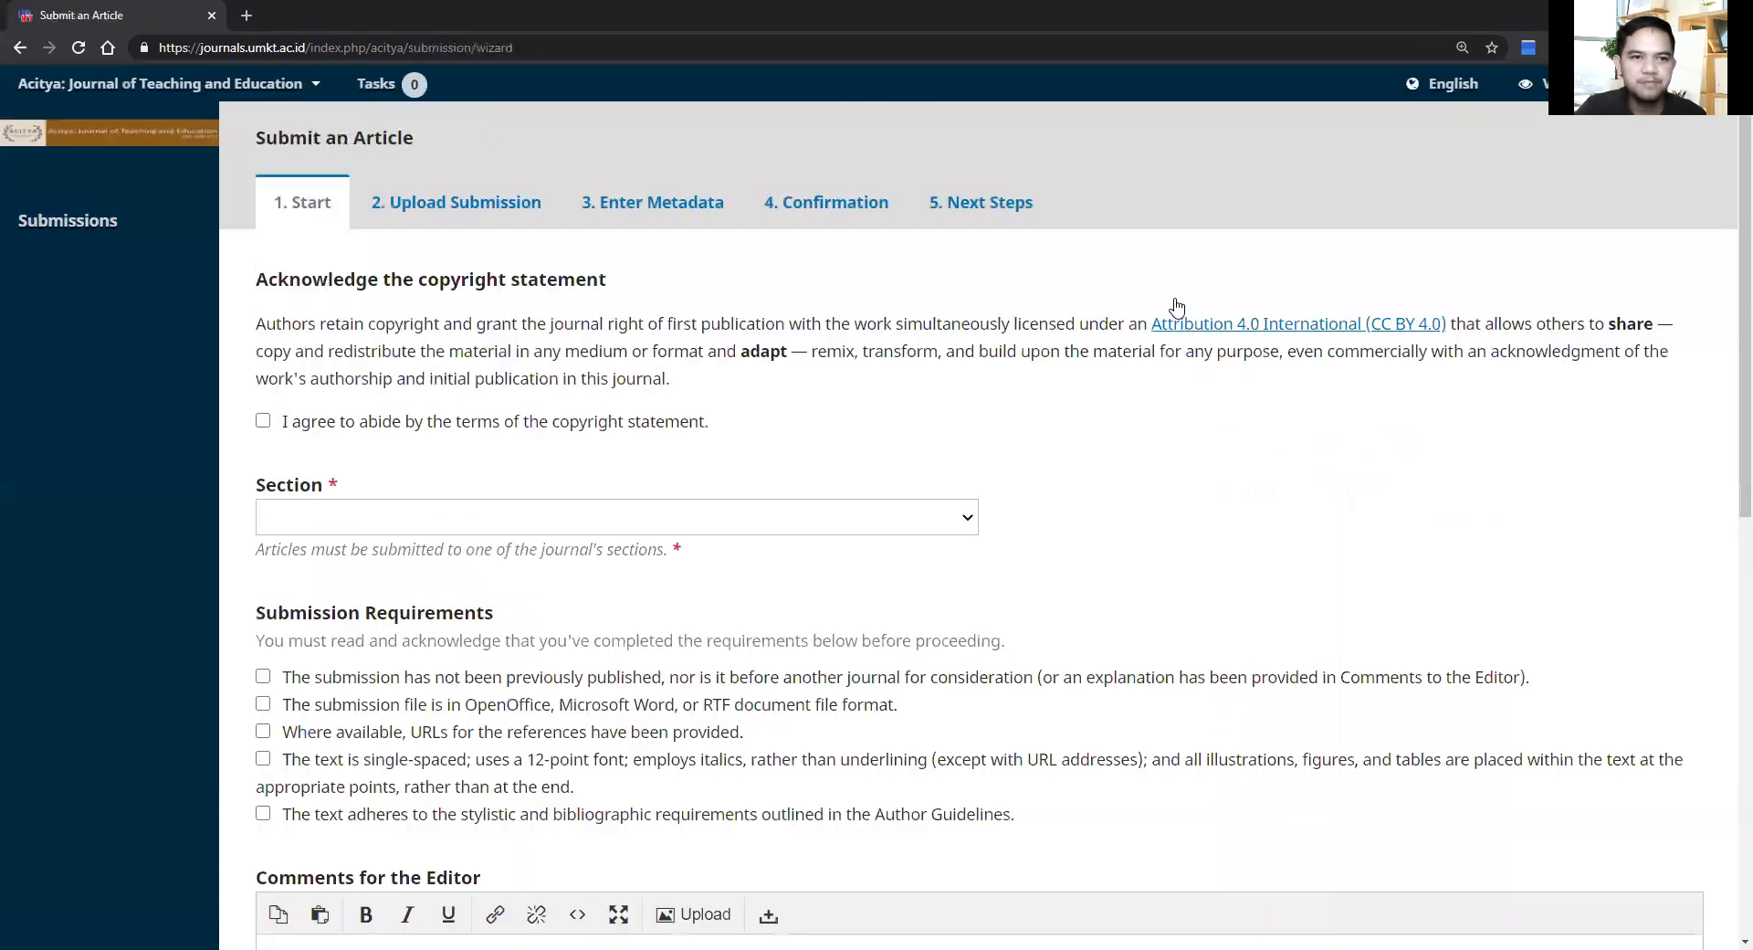
pyautogui.click(264, 422)
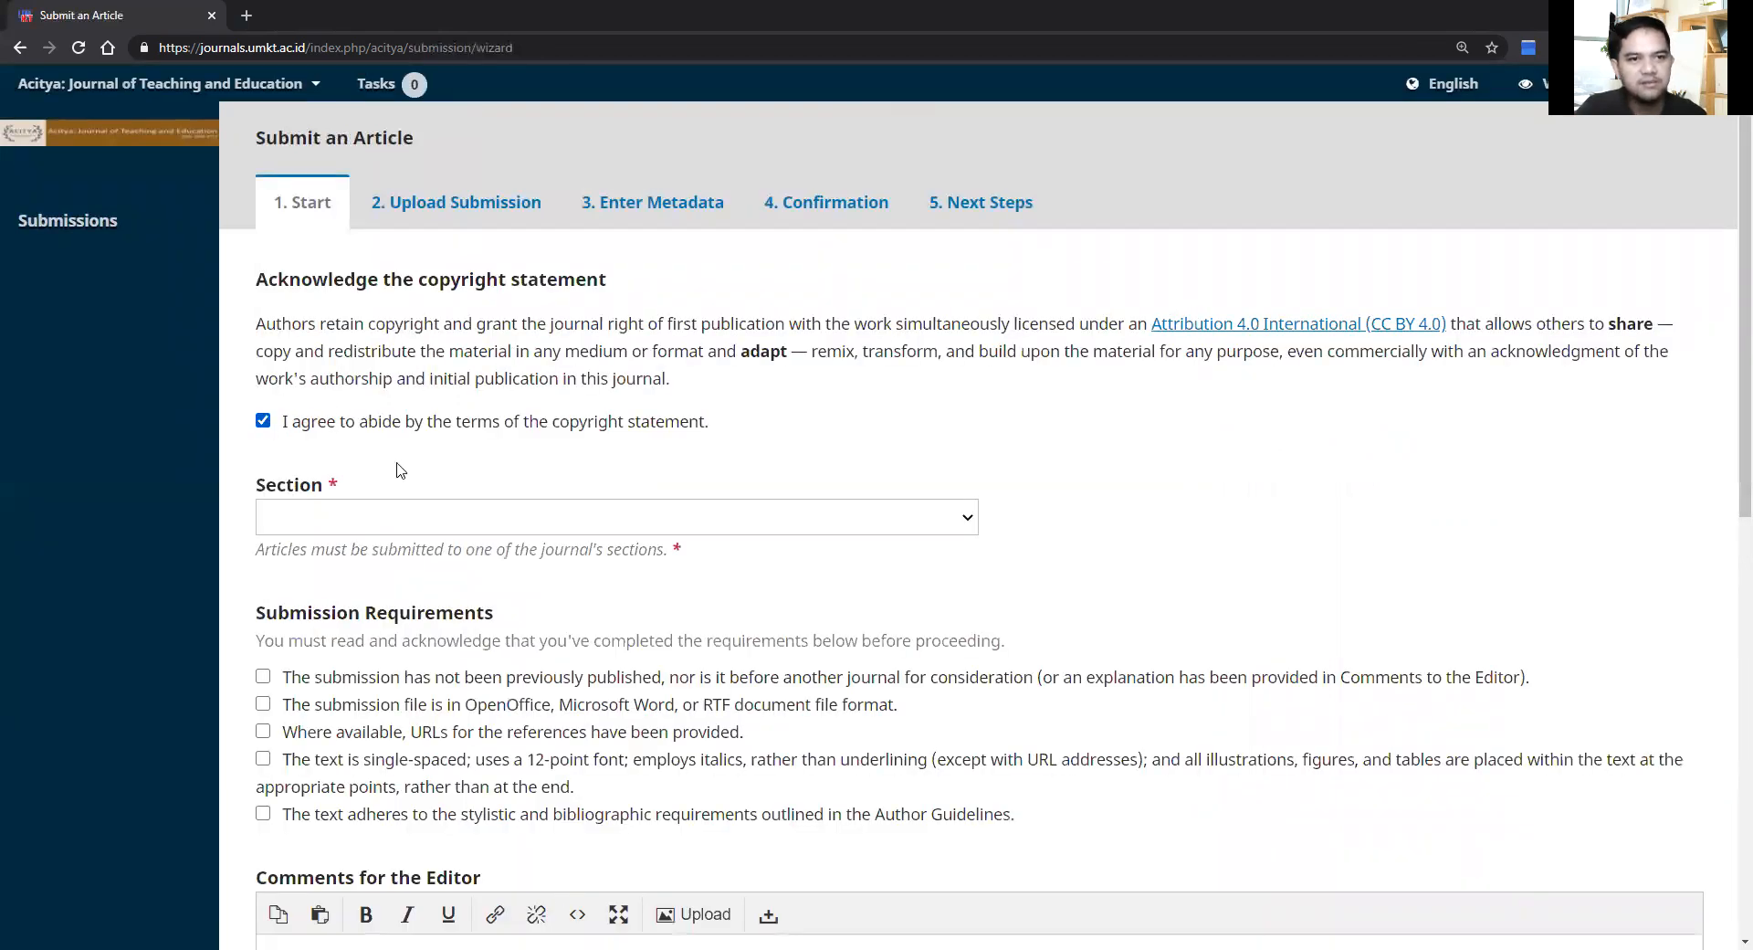
pyautogui.click(435, 517)
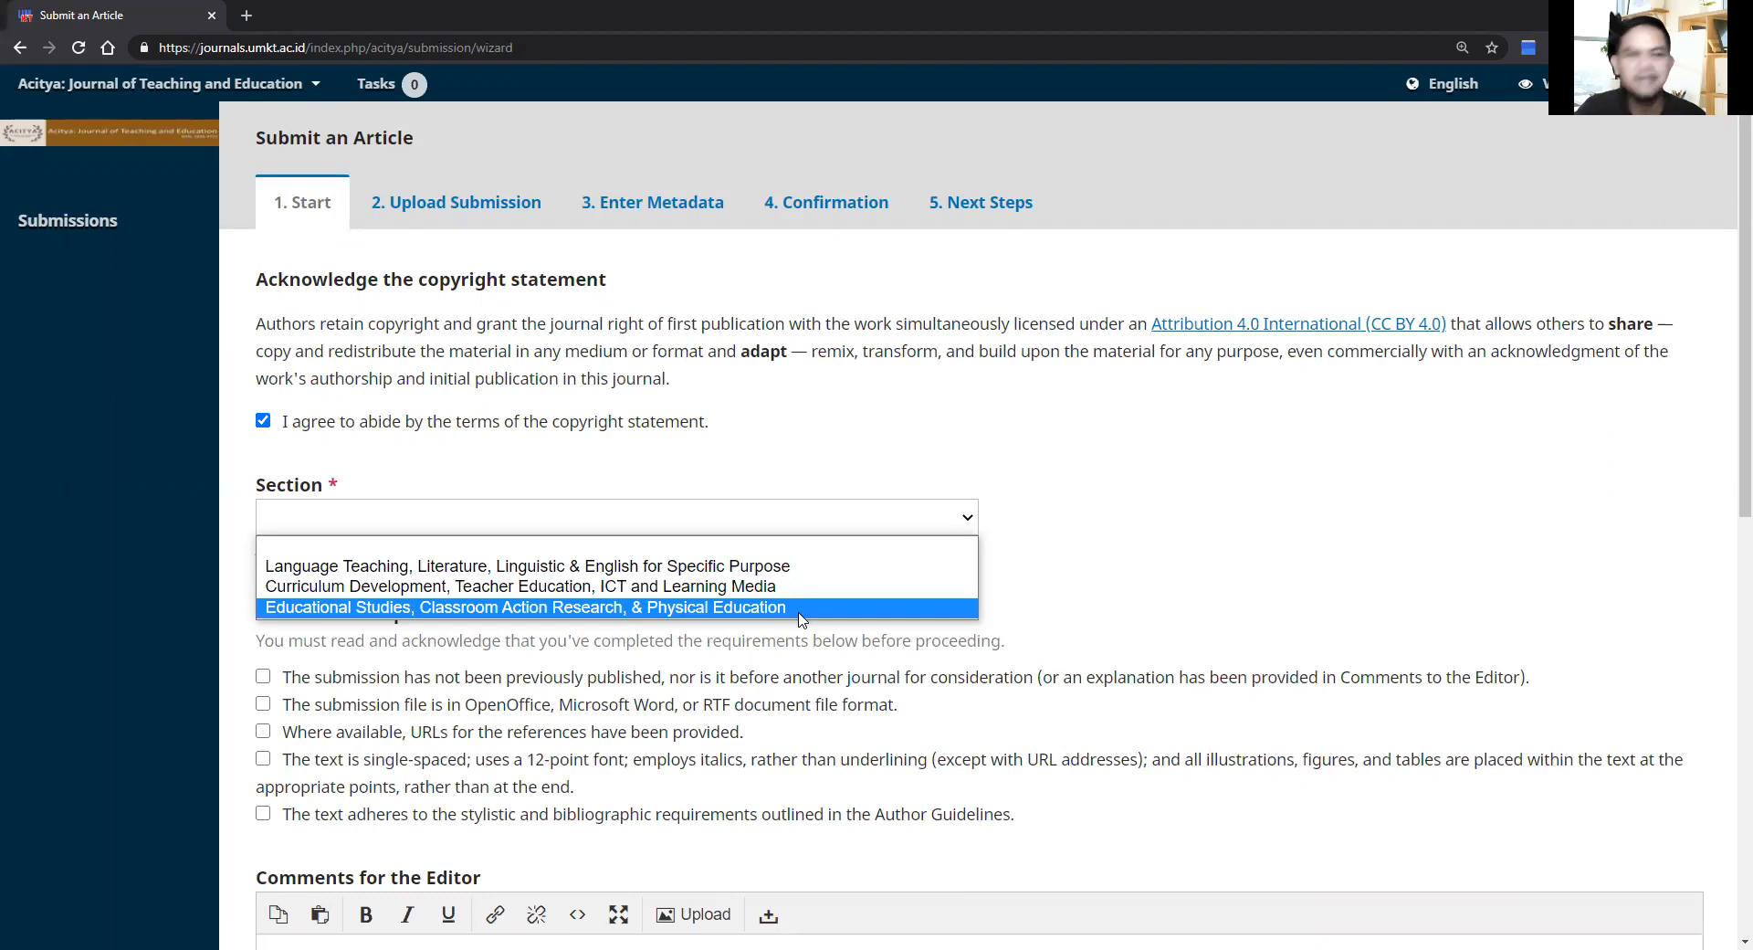
pyautogui.click(1294, 517)
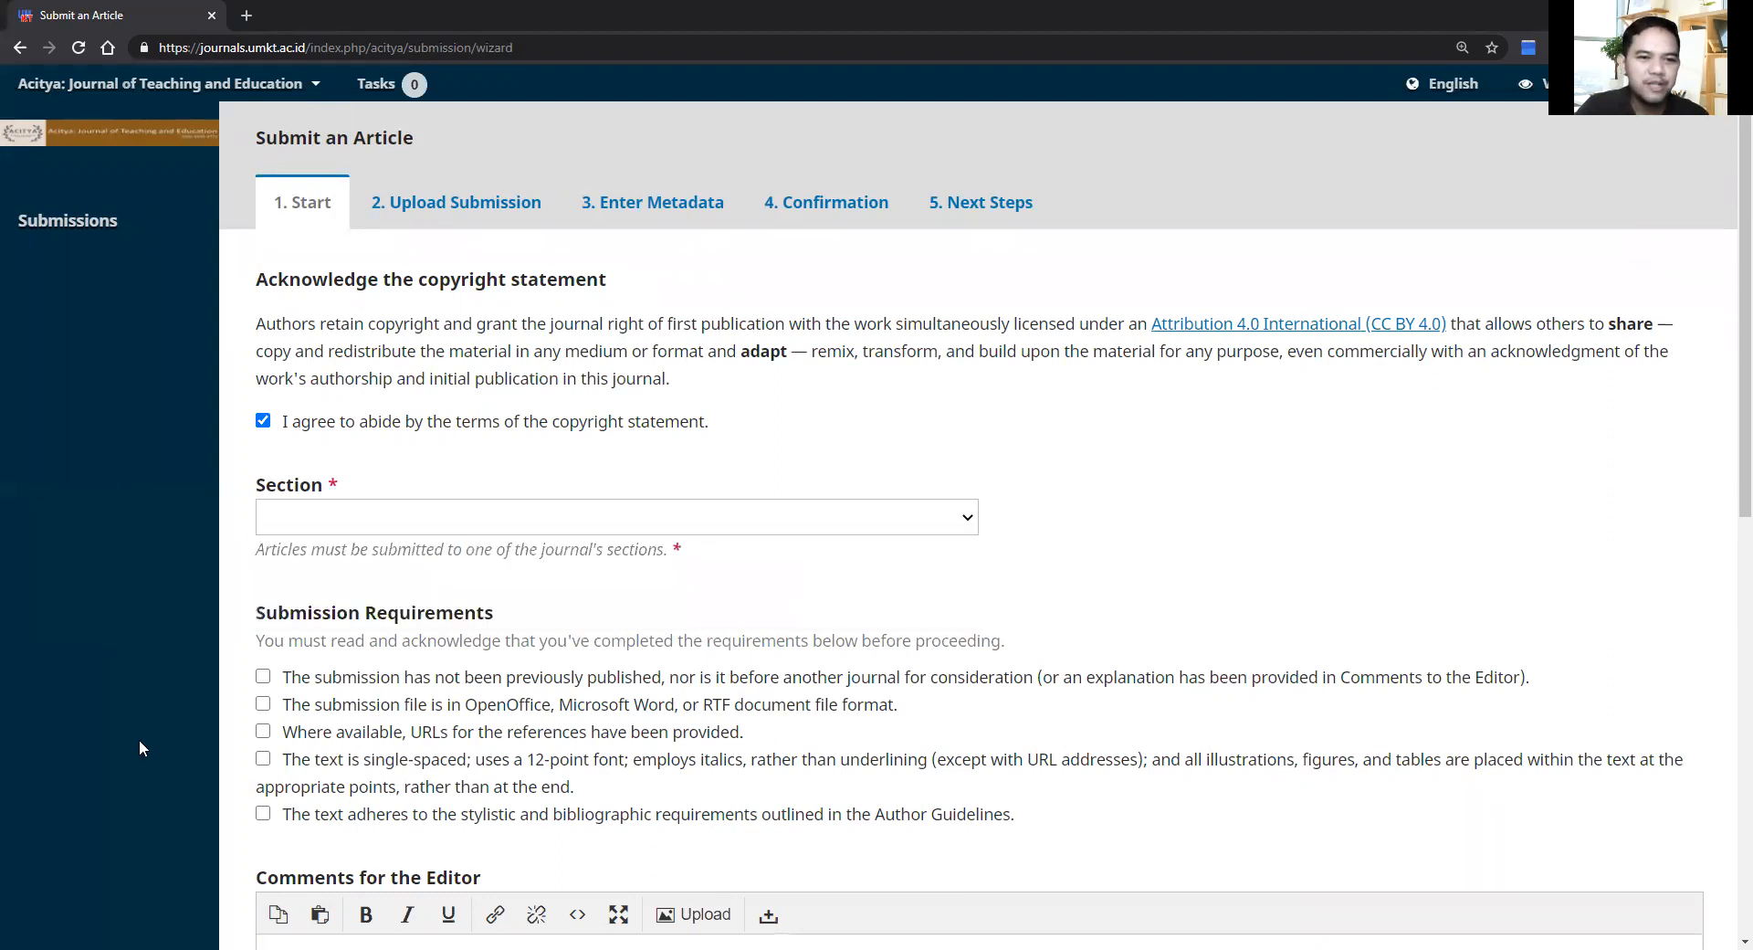
pyautogui.click(481, 525)
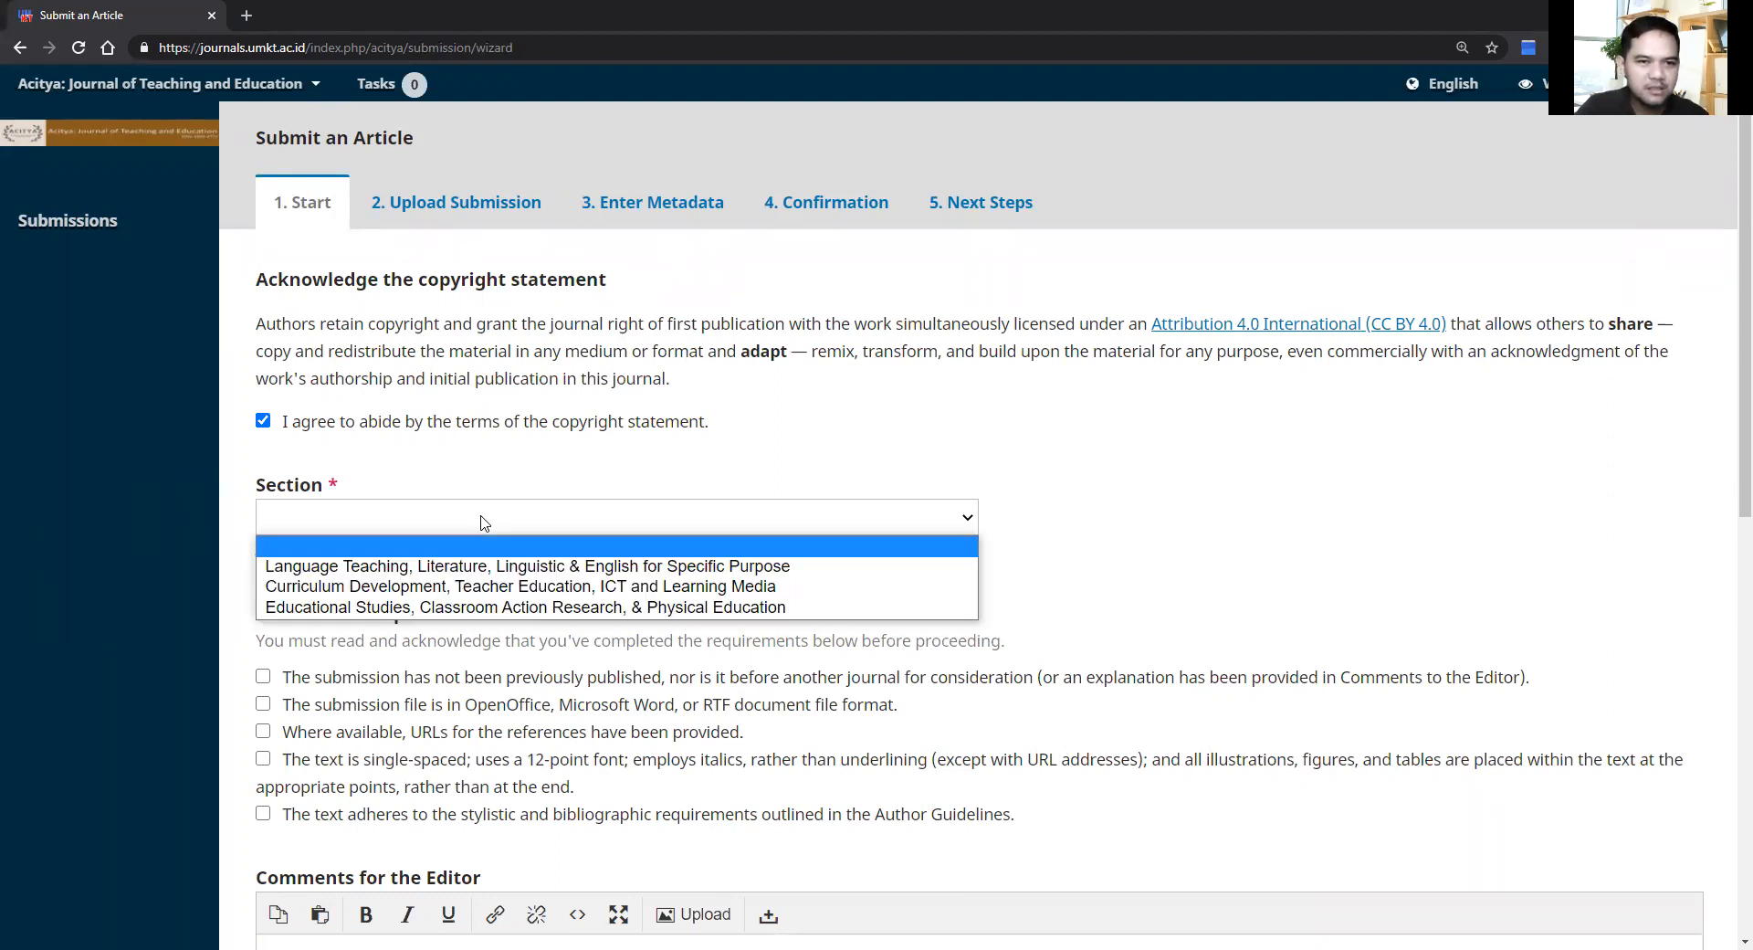
pyautogui.click(465, 592)
# Step: Tick all five submission requirement checkboxes and save step 1
pyautogui.click(263, 678)
pyautogui.click(263, 703)
pyautogui.click(263, 730)
pyautogui.click(264, 763)
pyautogui.rightClick(264, 817)
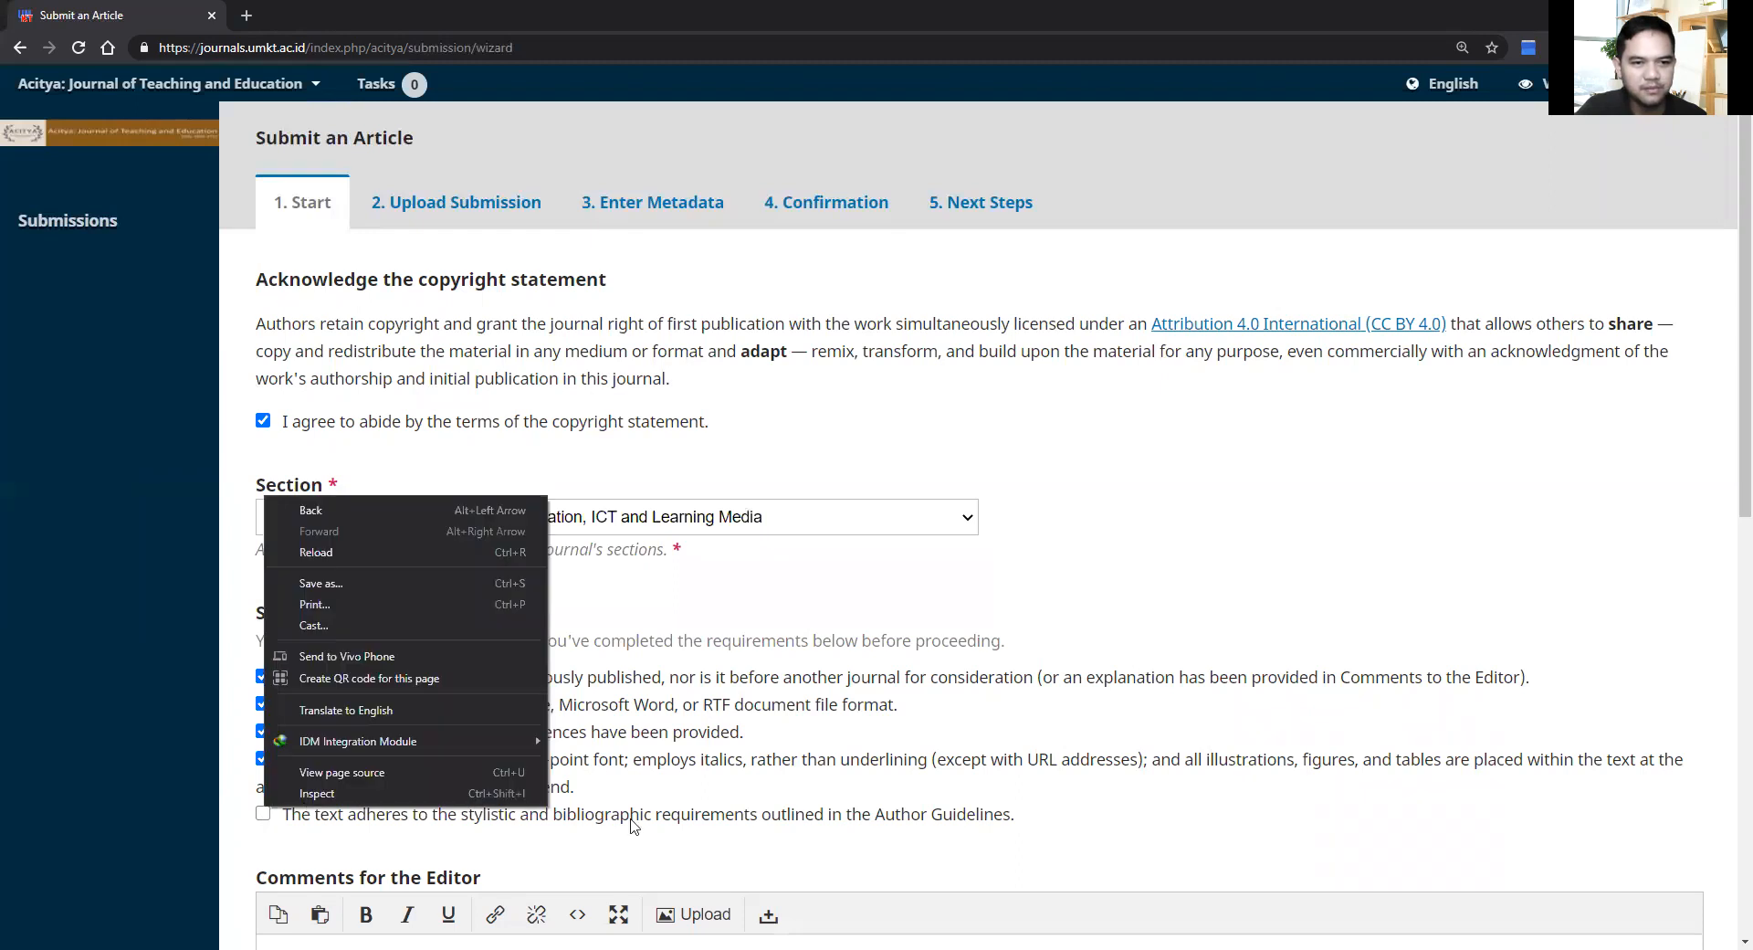
pyautogui.click(995, 816)
pyautogui.click(996, 815)
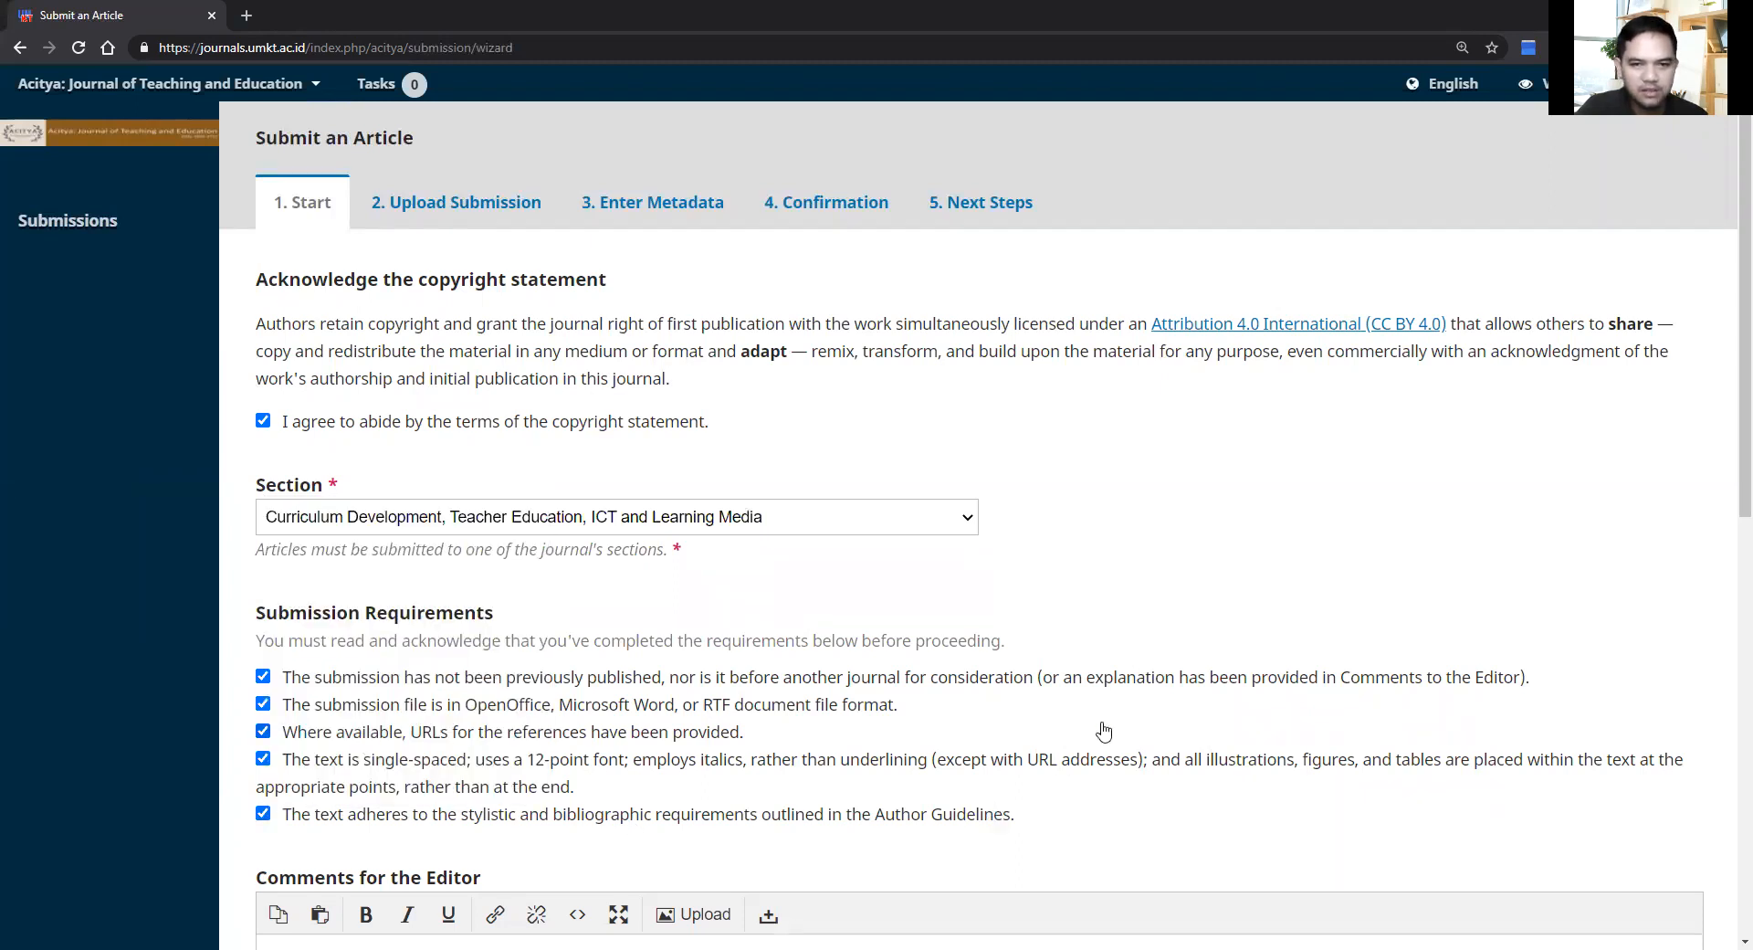
pyautogui.scroll(-3, 1335, 754)
pyautogui.scroll(-3, 1336, 753)
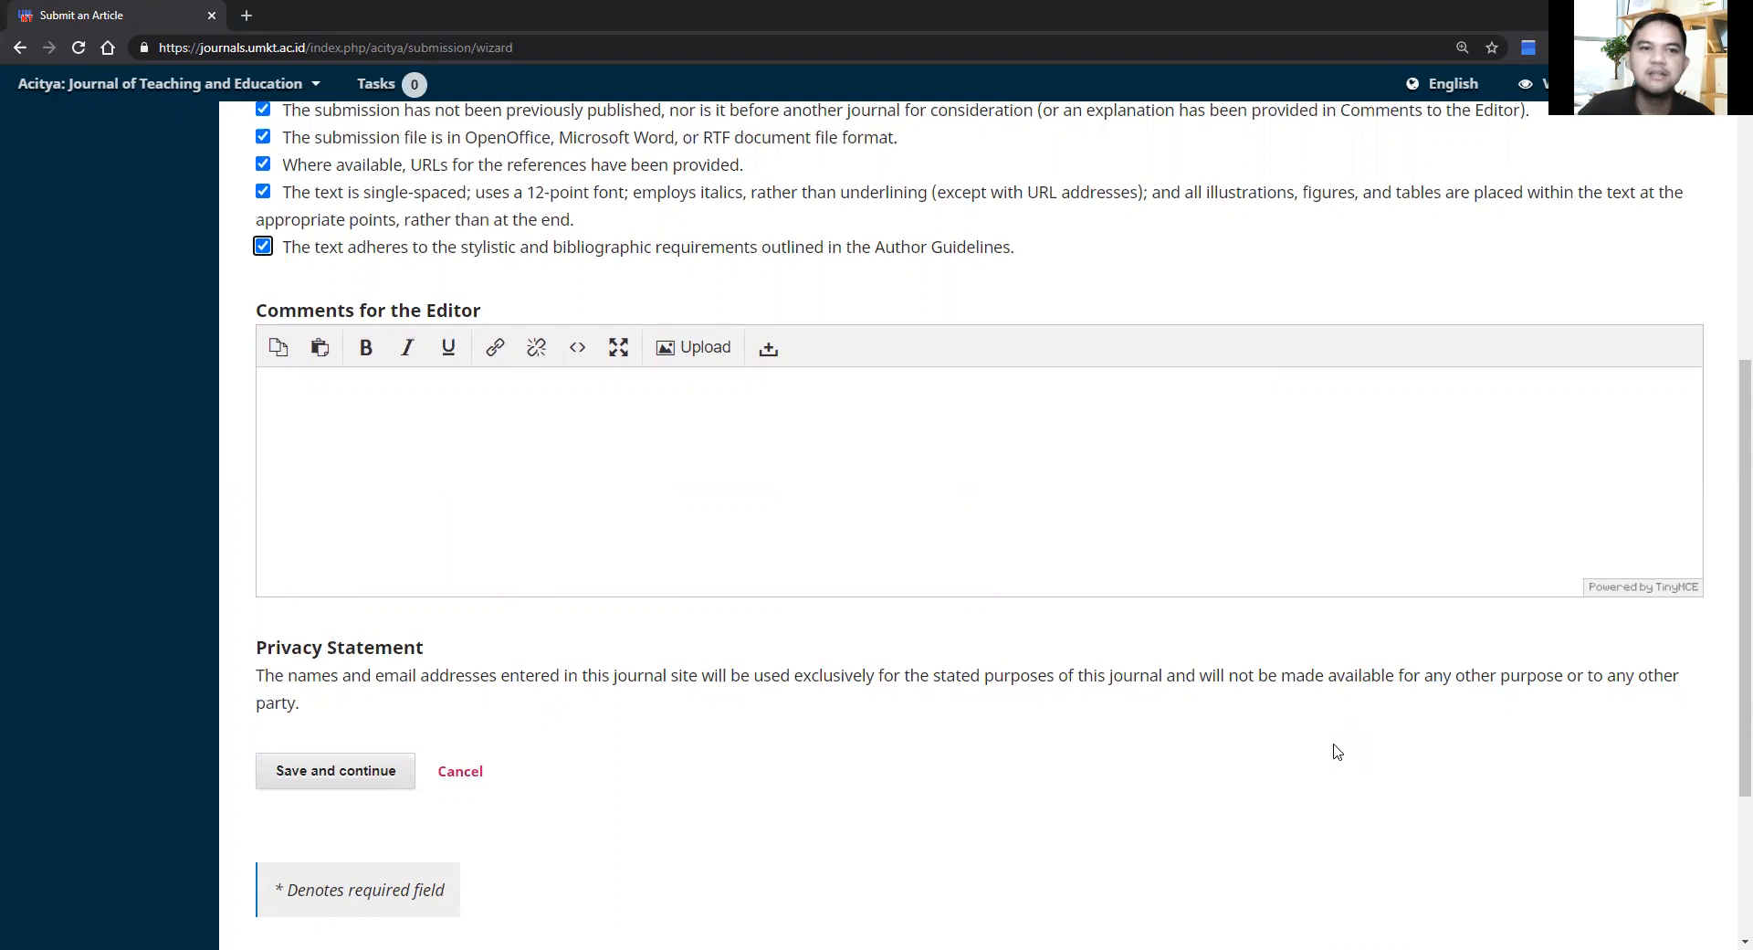
pyautogui.scroll(5, 1336, 751)
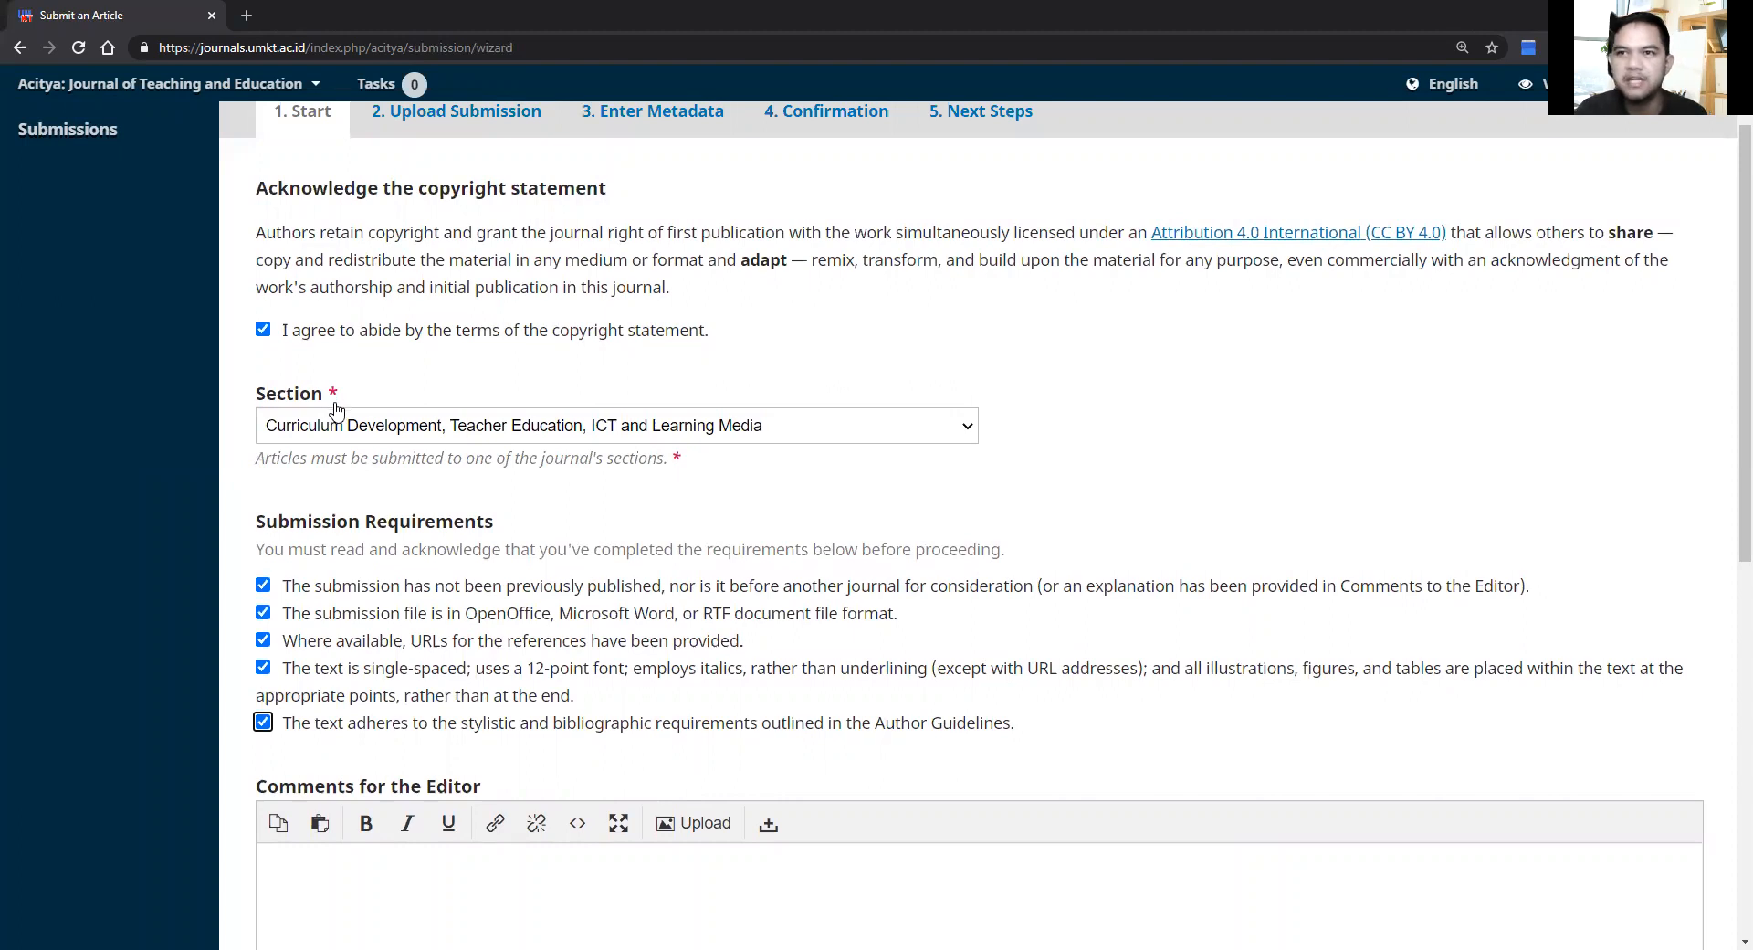
pyautogui.scroll(-6, 514, 397)
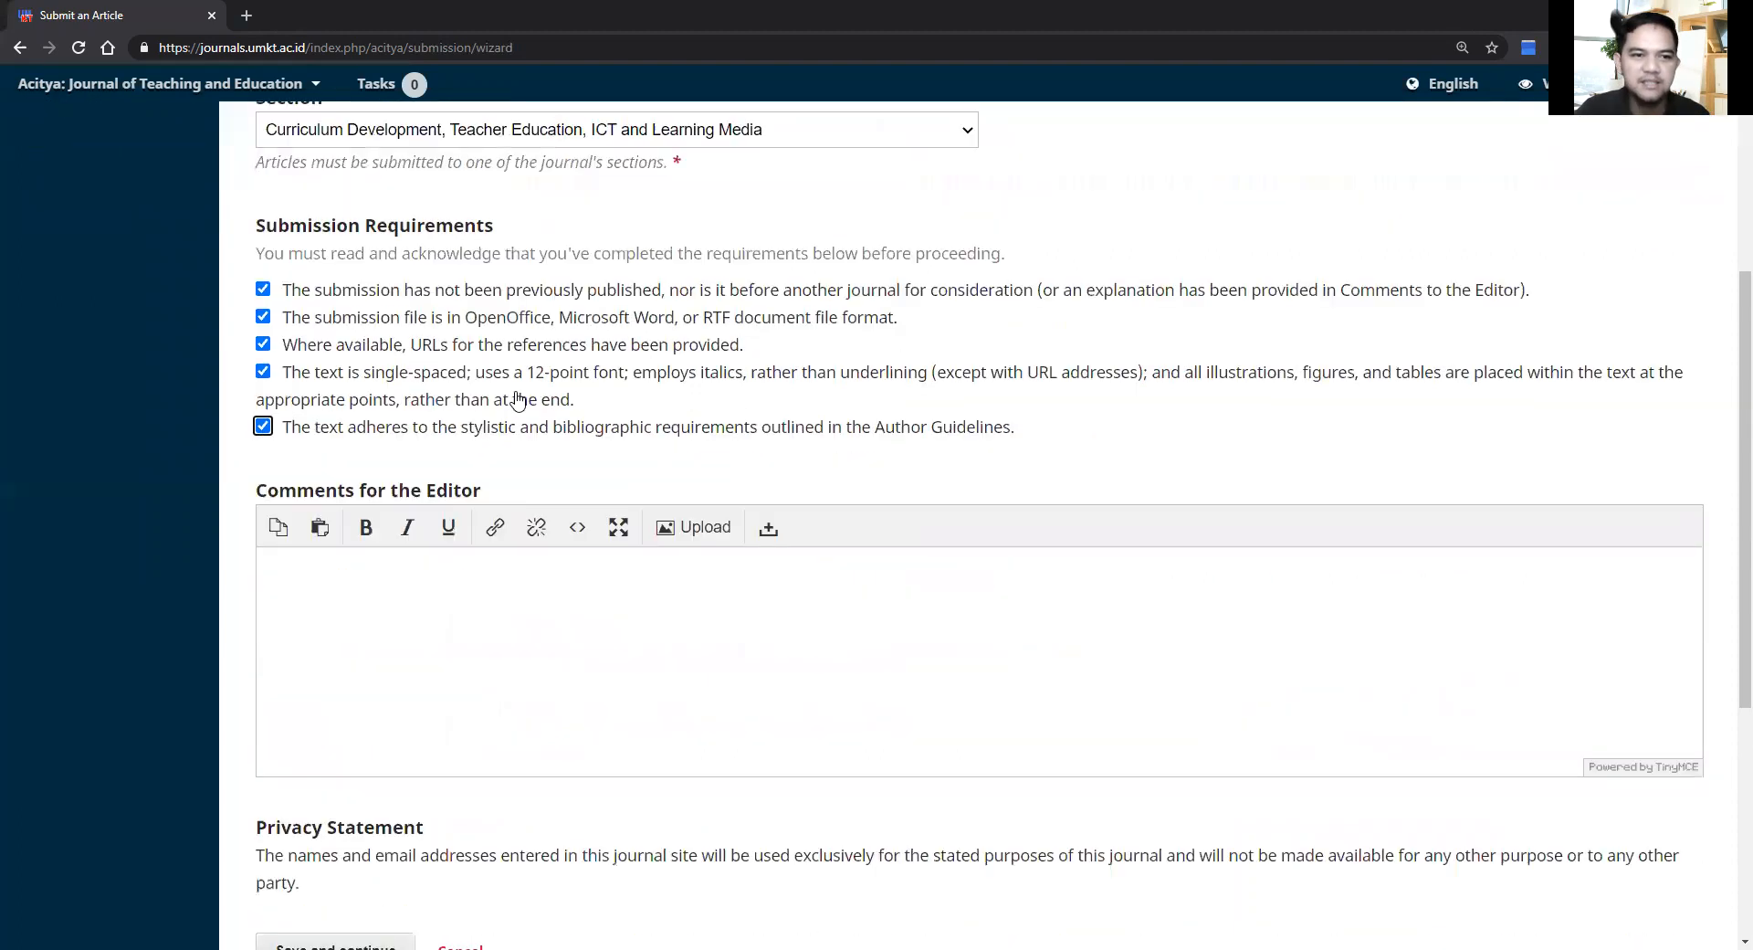
pyautogui.scroll(-2, 512, 396)
pyautogui.scroll(3, 447, 397)
pyautogui.click(306, 758)
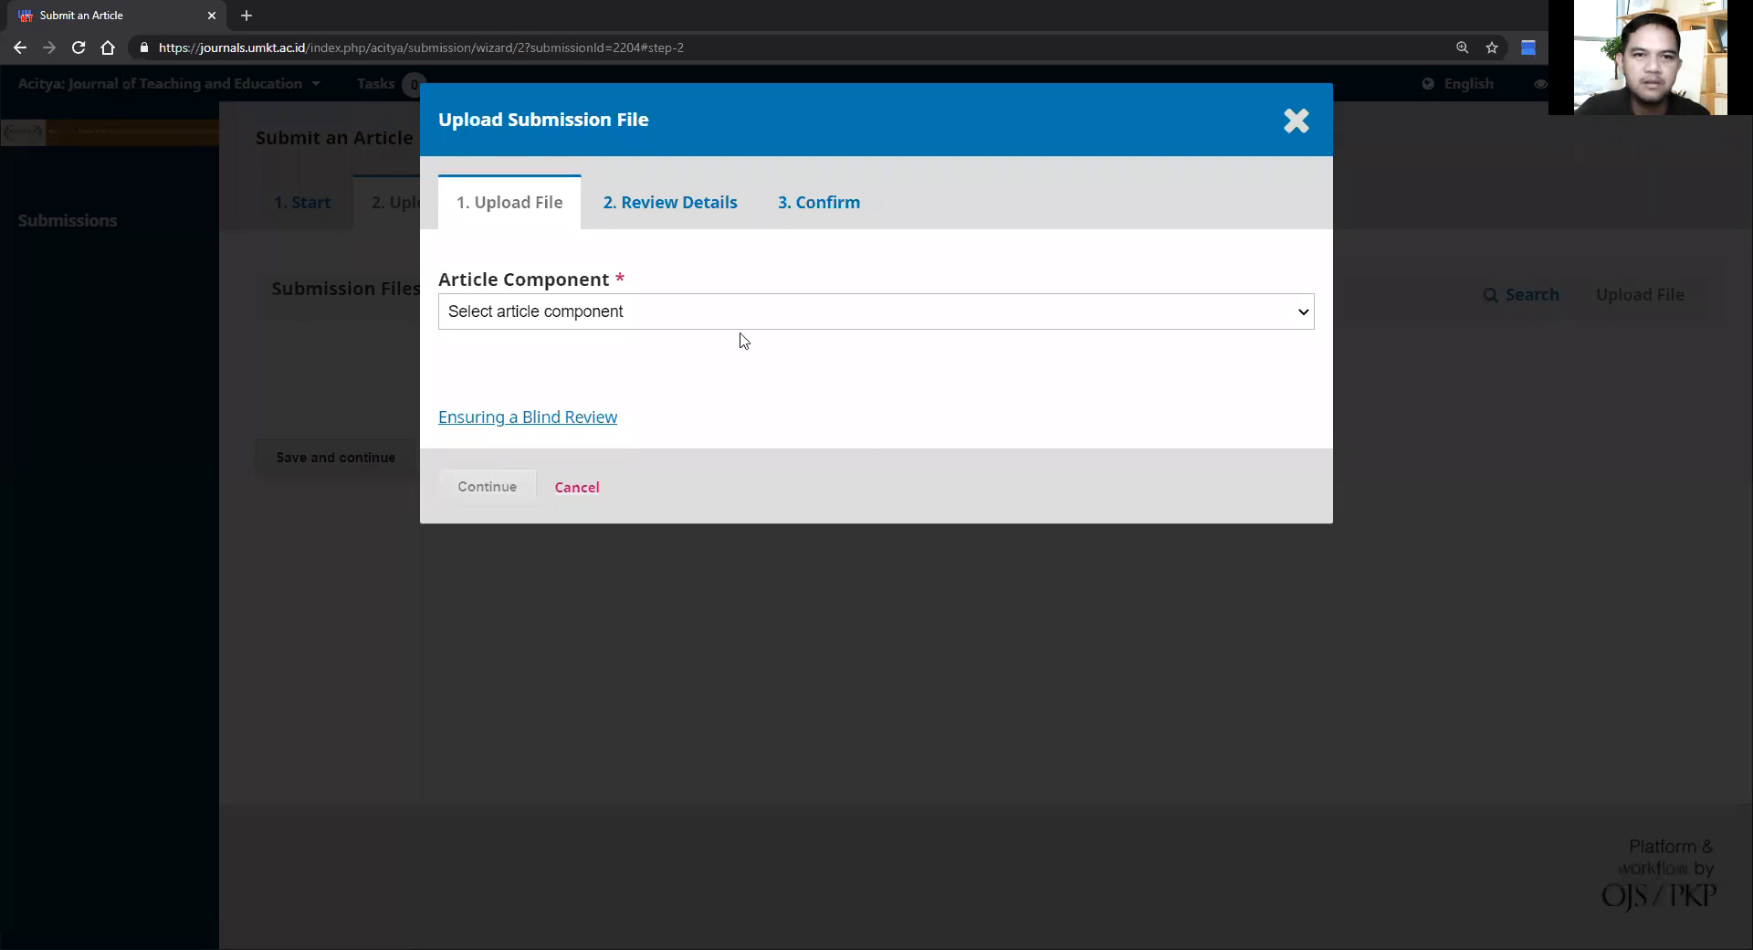
# Step: Upload 2178-Article Text-13727-1-6-20210322.docx as the Article Text component and complete the upload
pyautogui.click(722, 314)
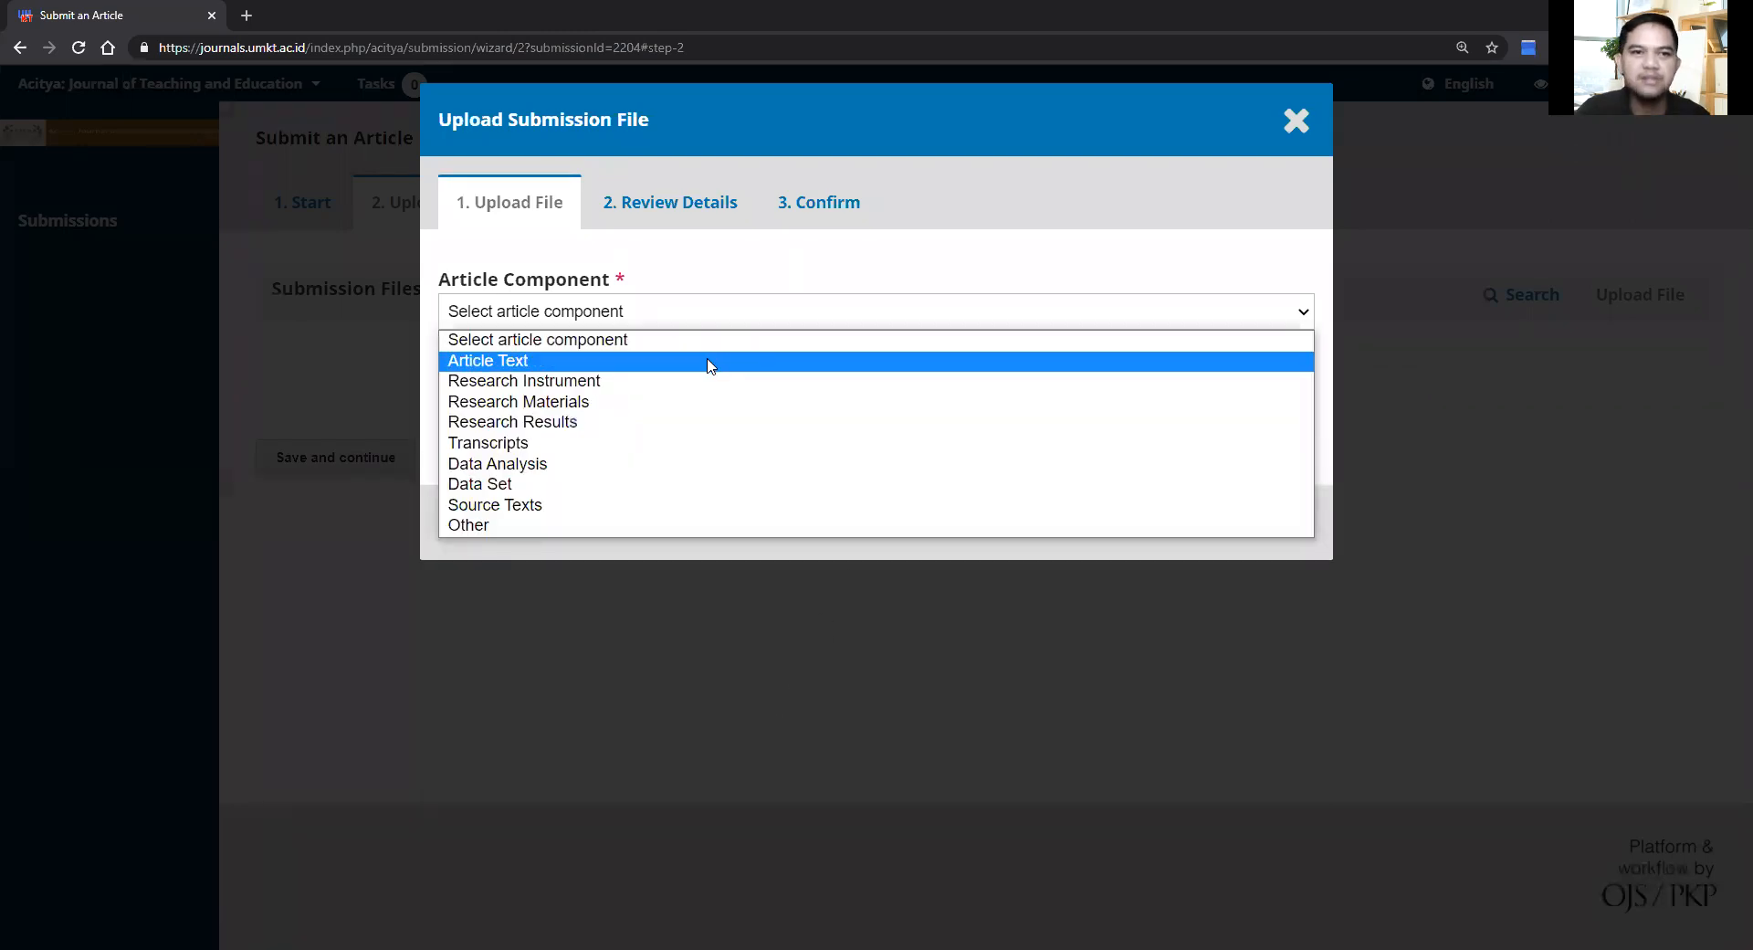
pyautogui.click(647, 369)
pyautogui.click(1218, 414)
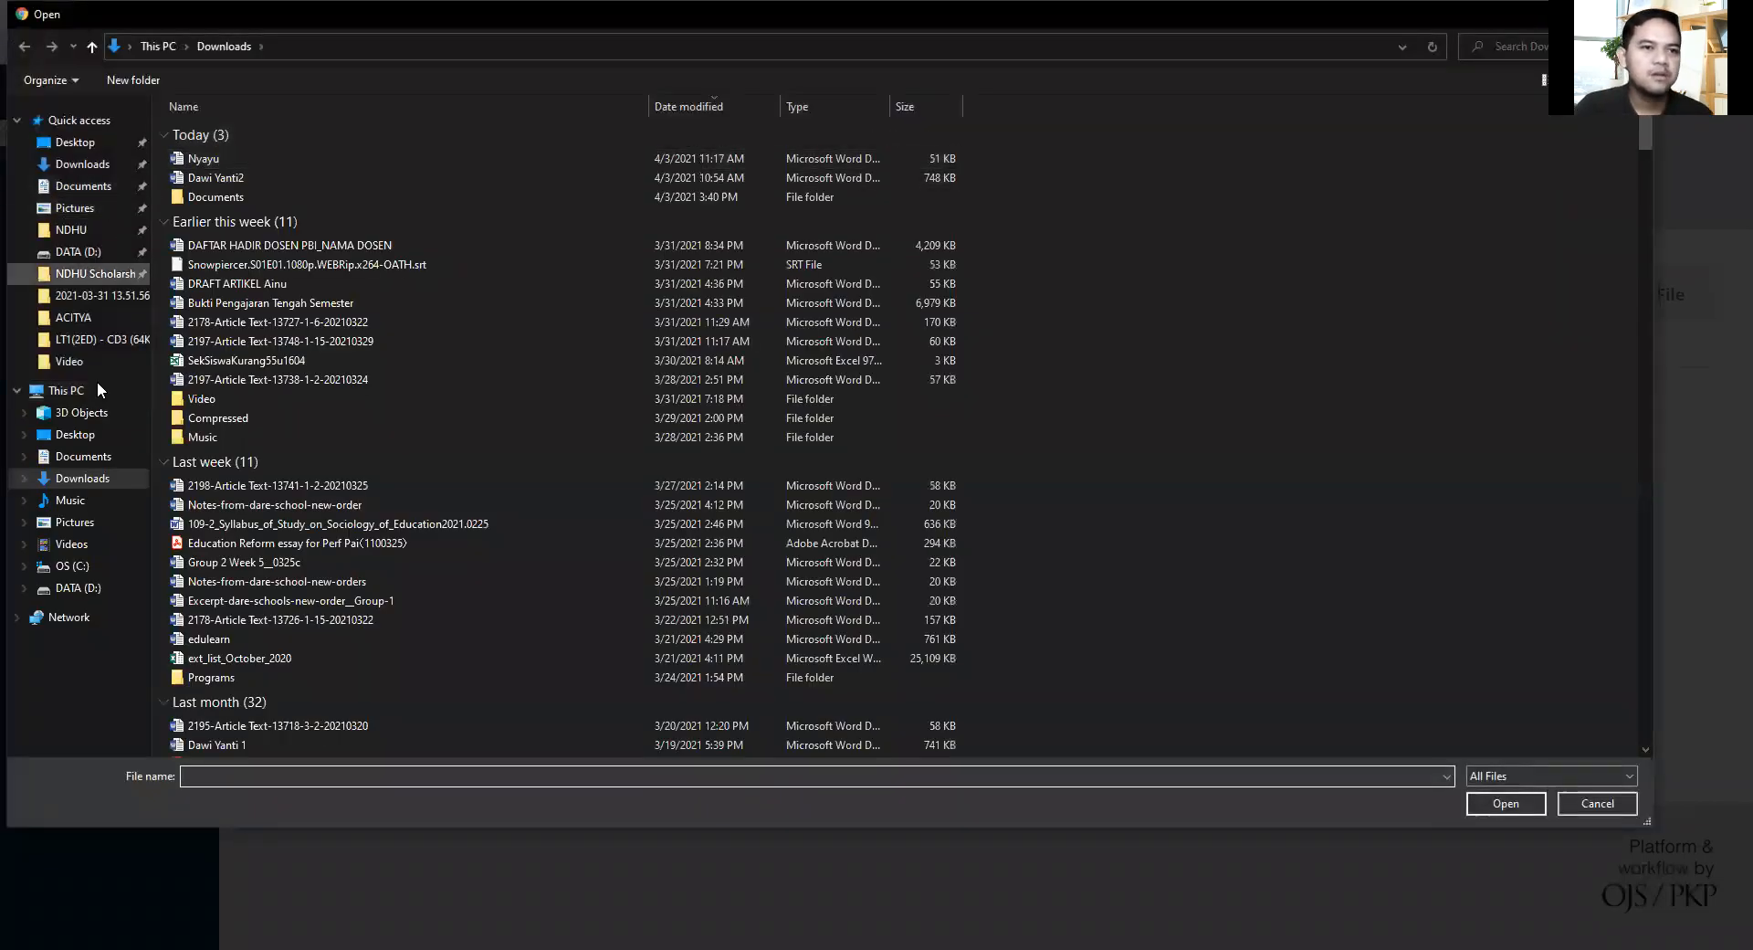
pyautogui.click(234, 327)
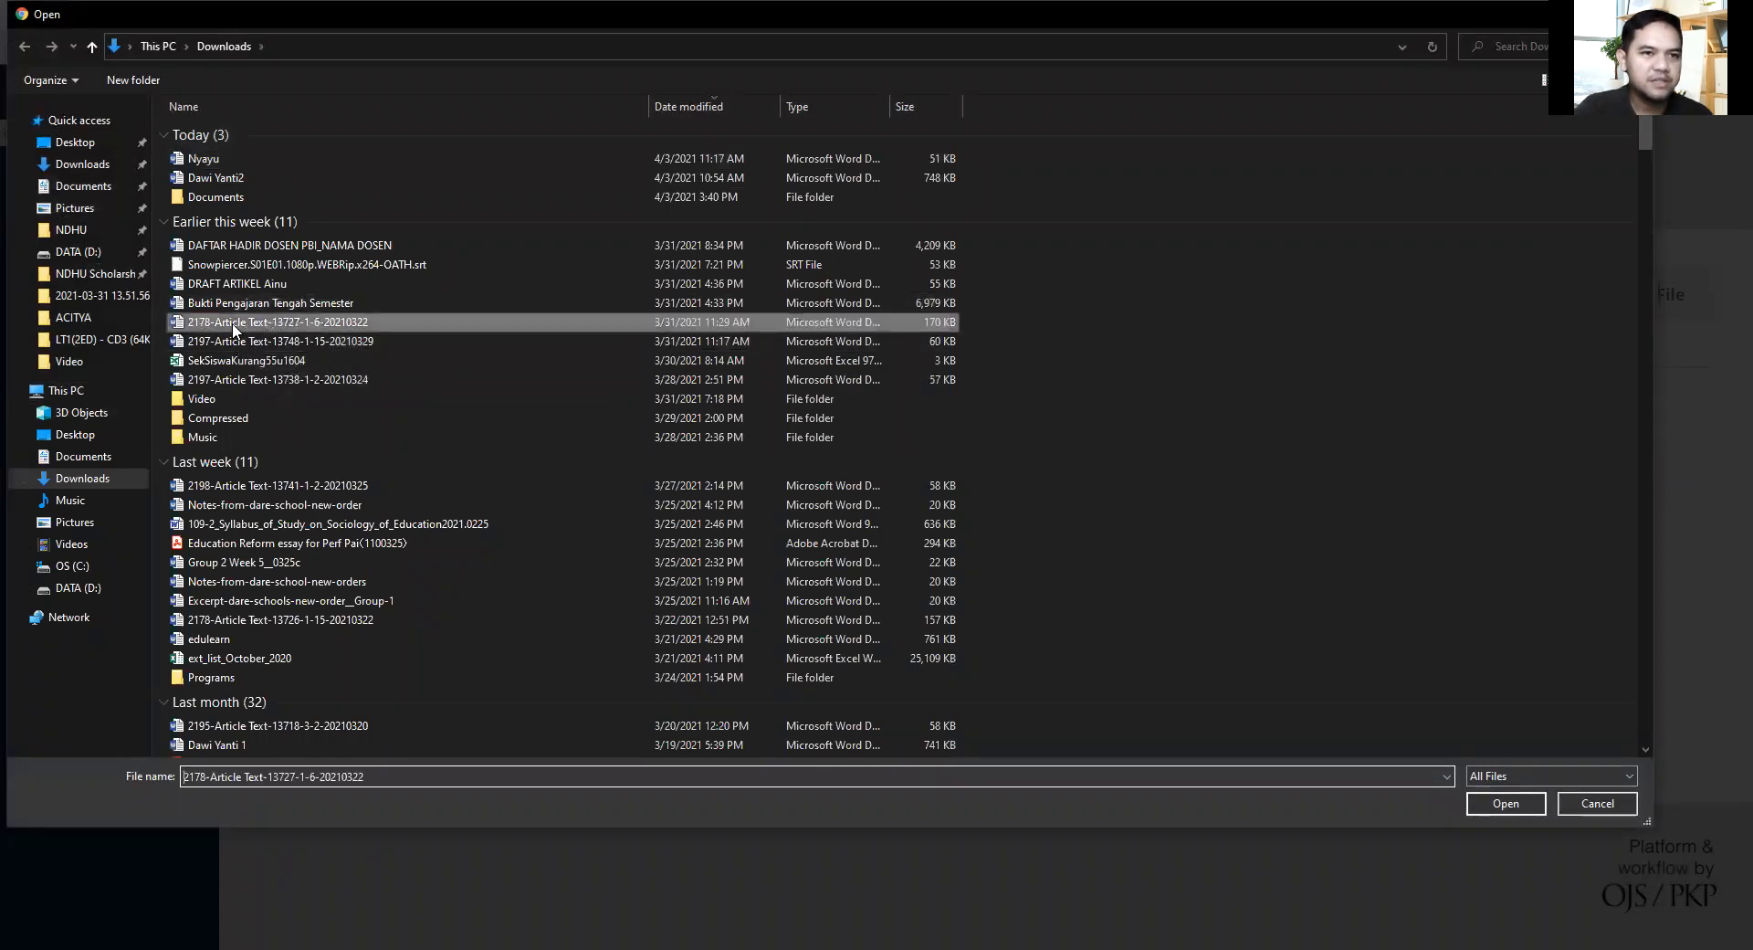
pyautogui.doubleClick(232, 322)
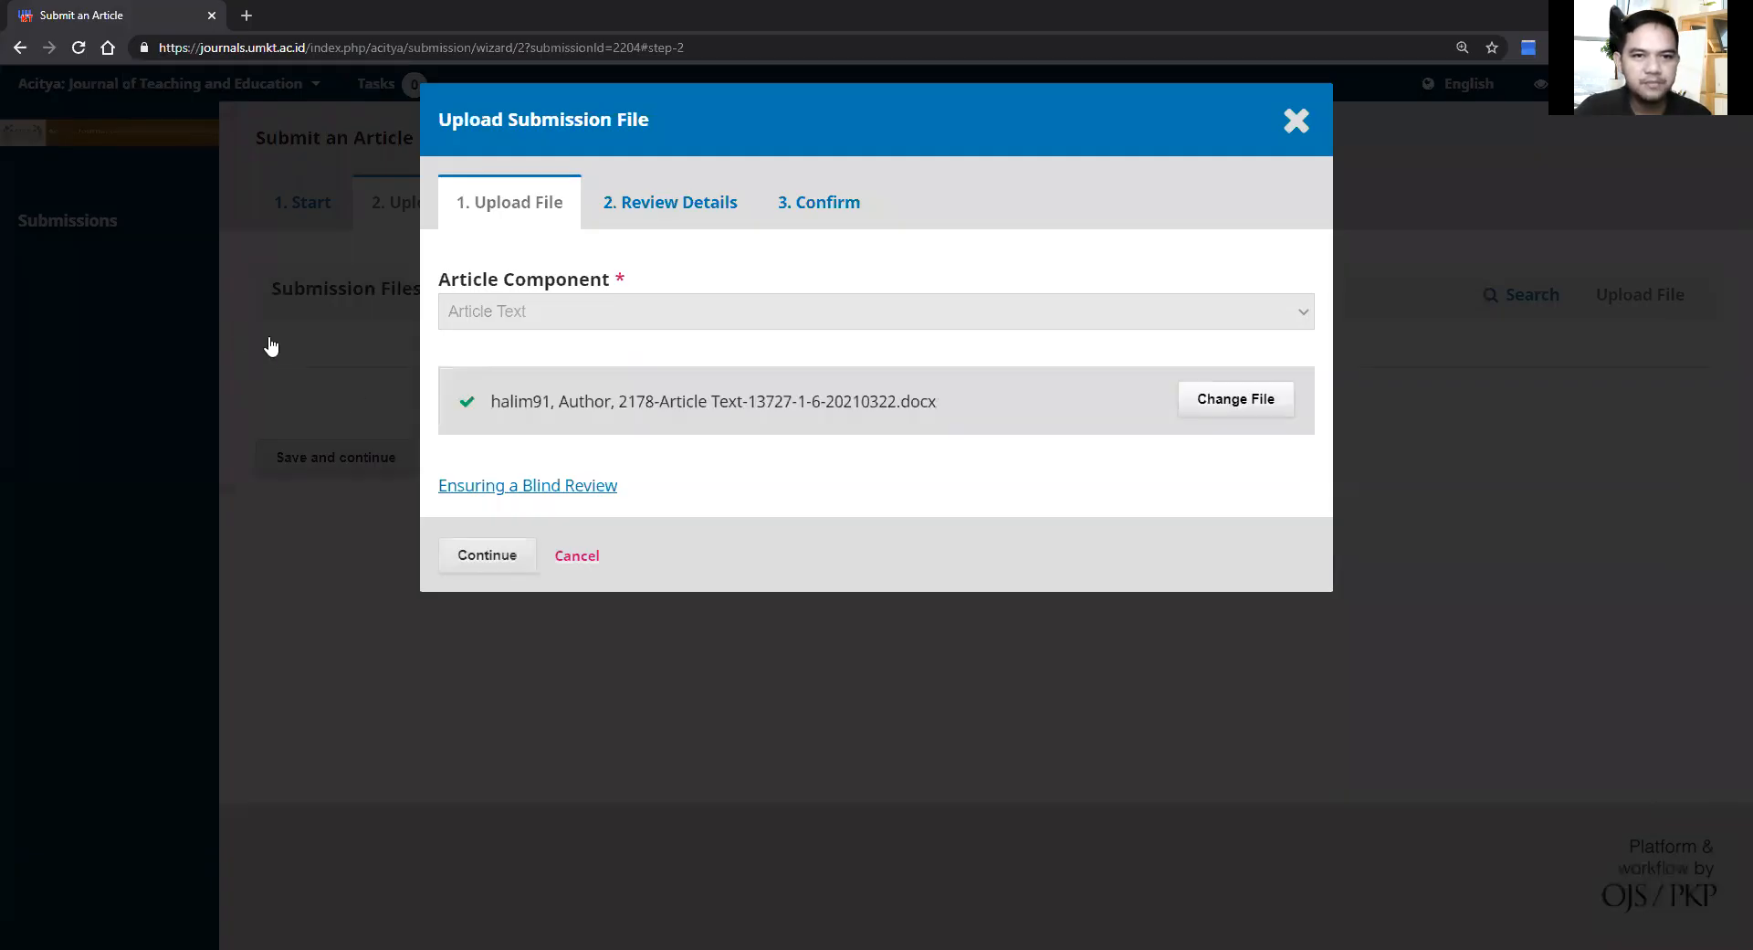
pyautogui.click(476, 559)
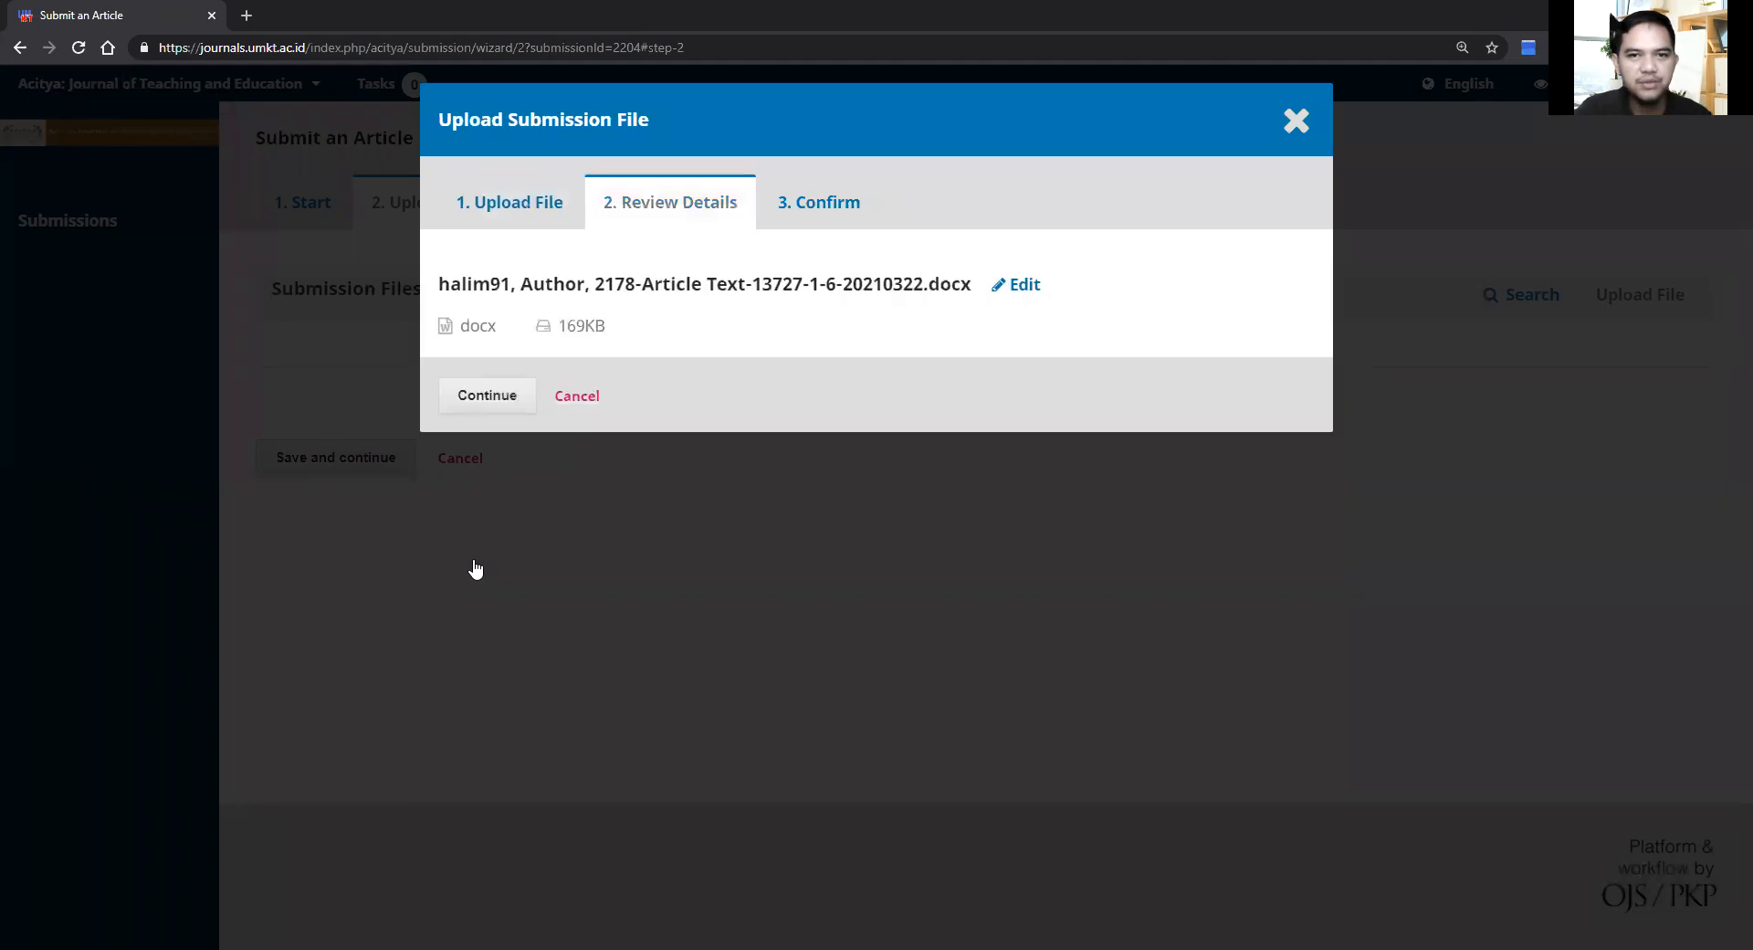
pyautogui.click(501, 398)
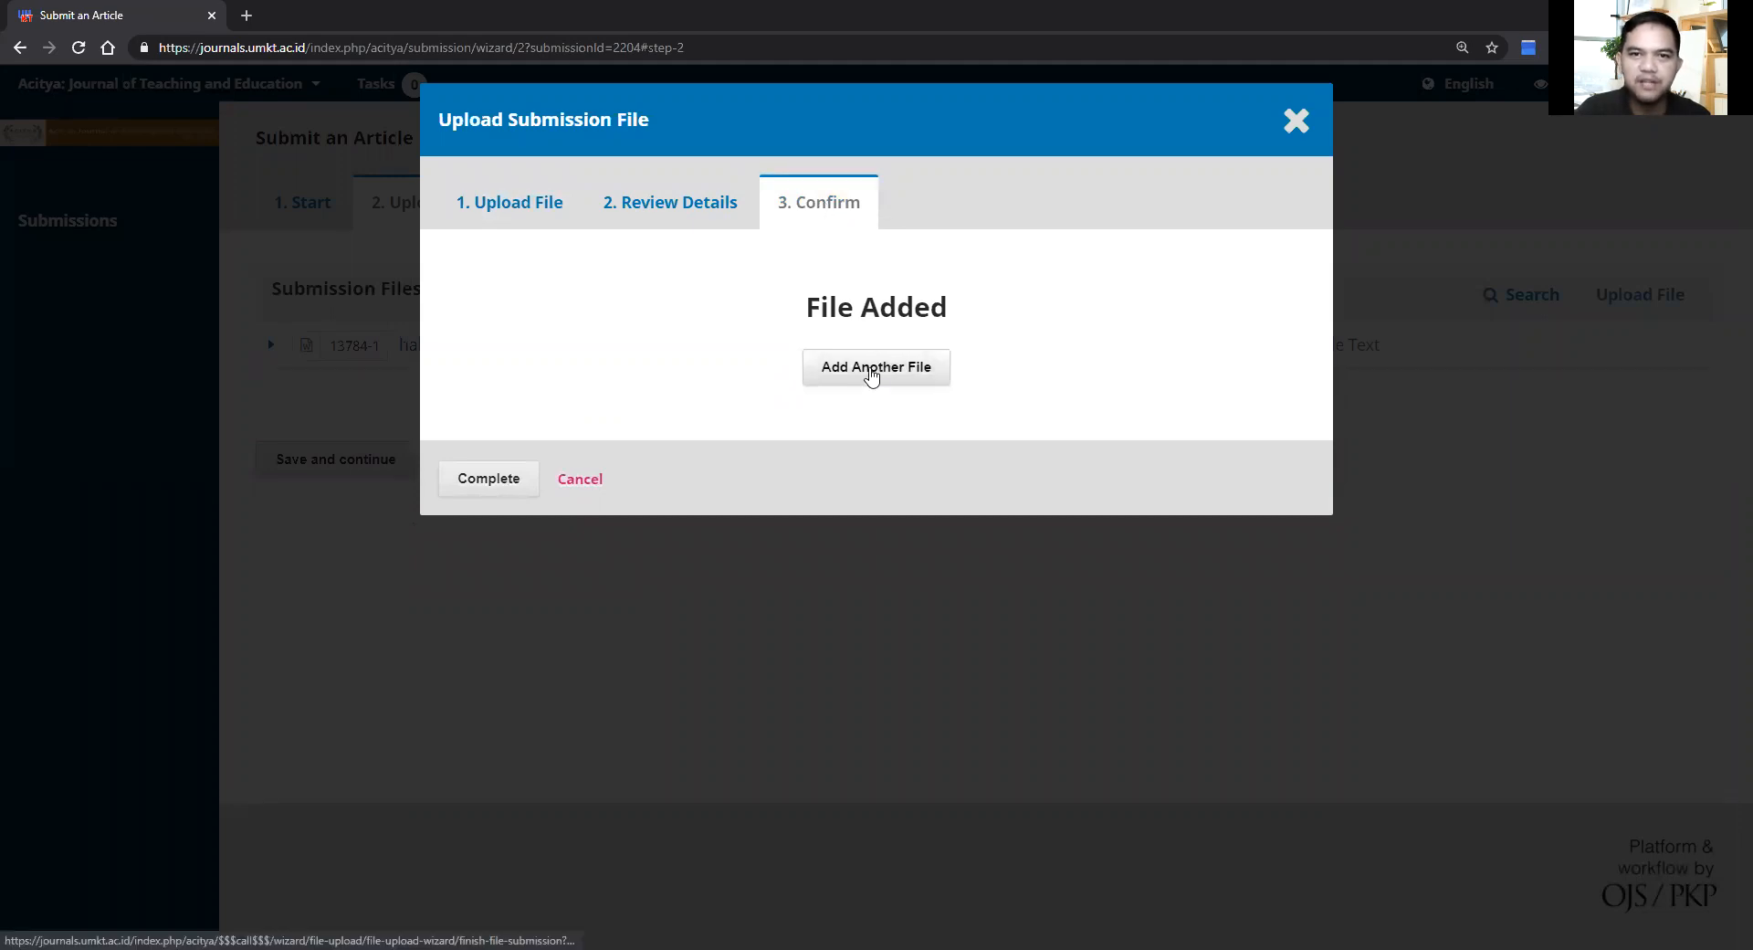
pyautogui.click(479, 486)
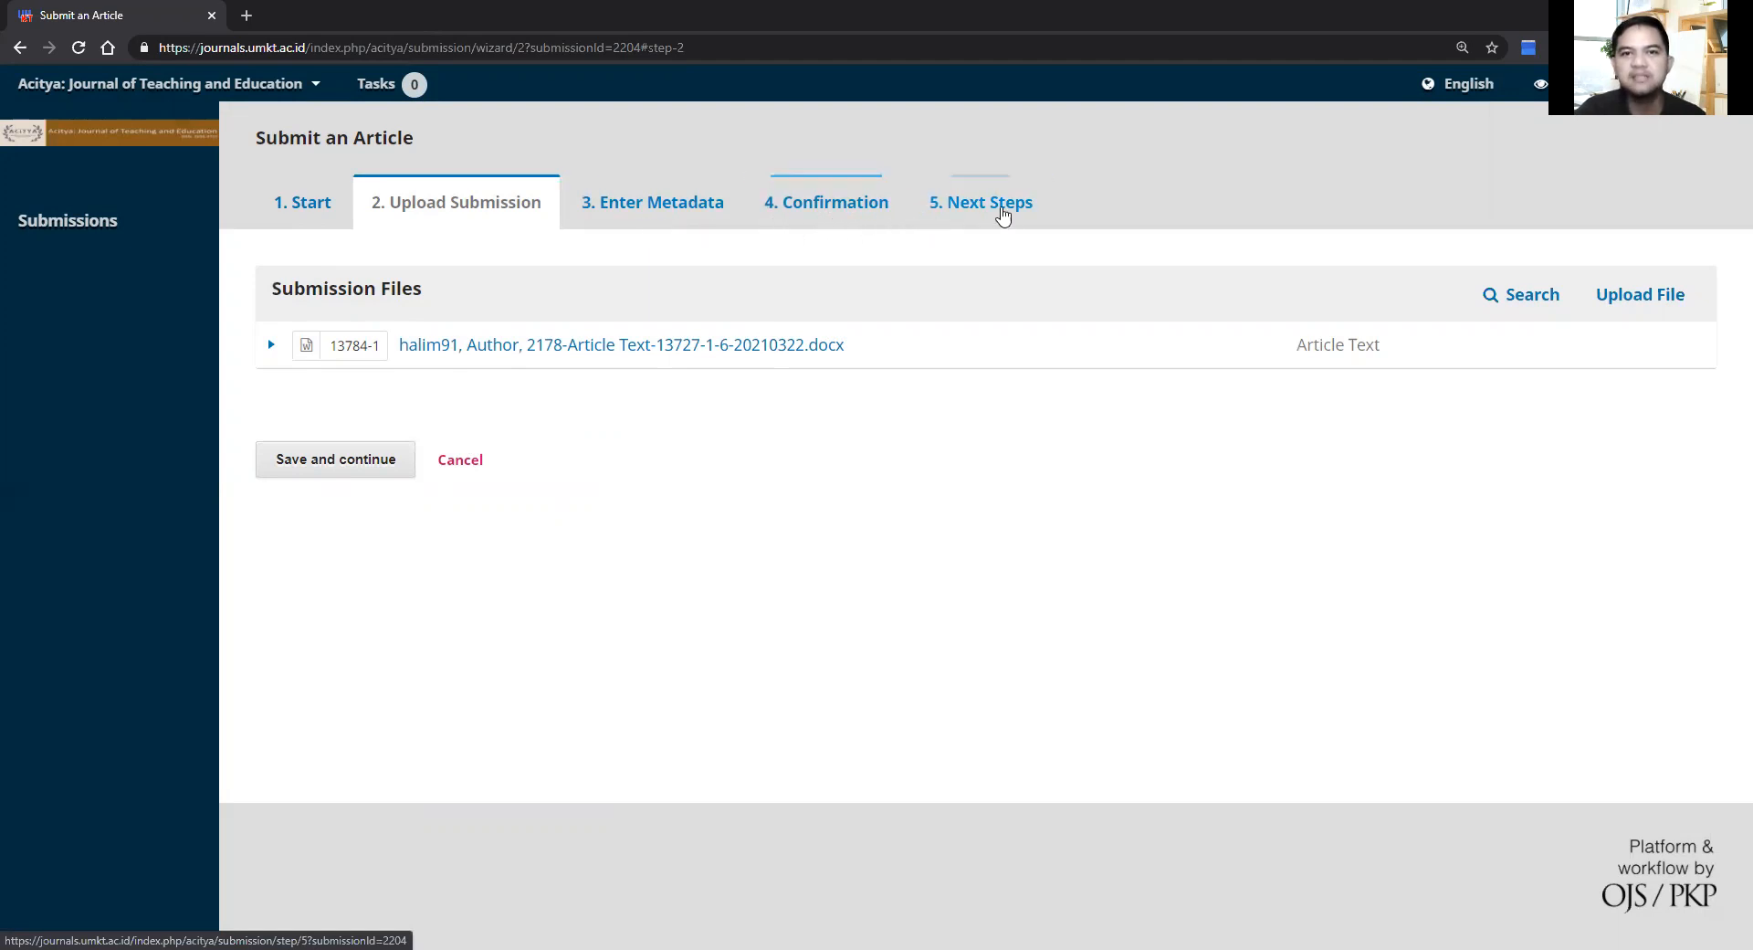
# Step: Save step 2 and enter the title 'The development of ESP Curriculum'
pyautogui.click(362, 465)
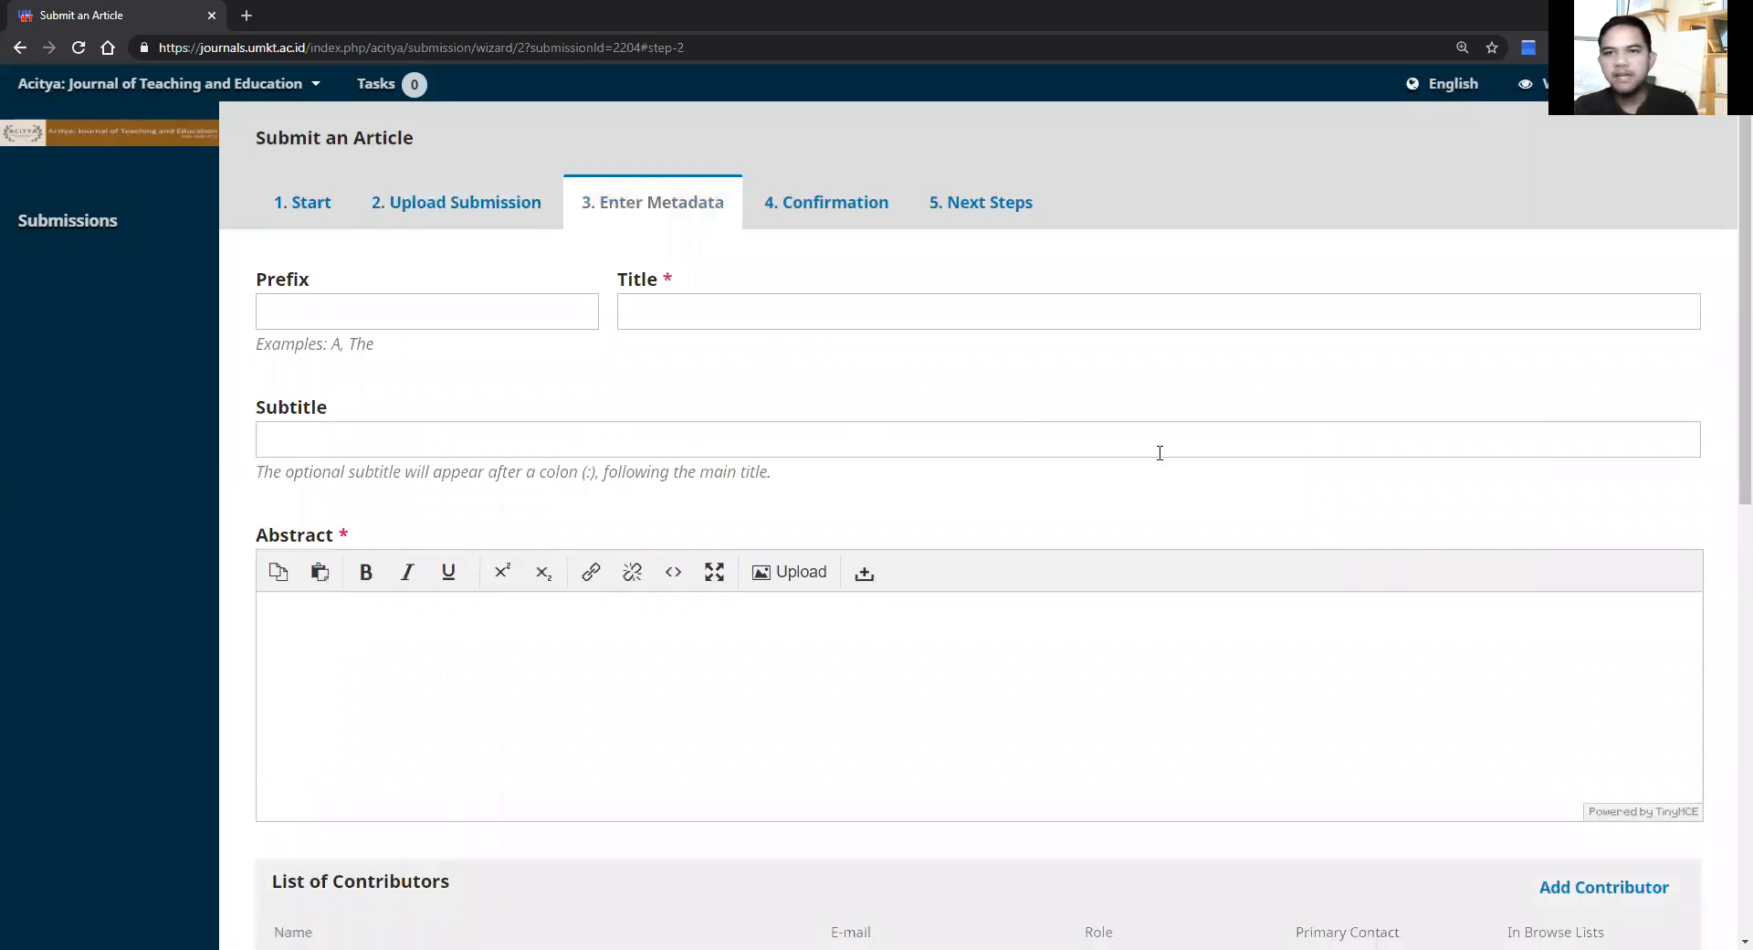
pyautogui.moveTo(1741, 366); pyautogui.dragTo(1725, 363)
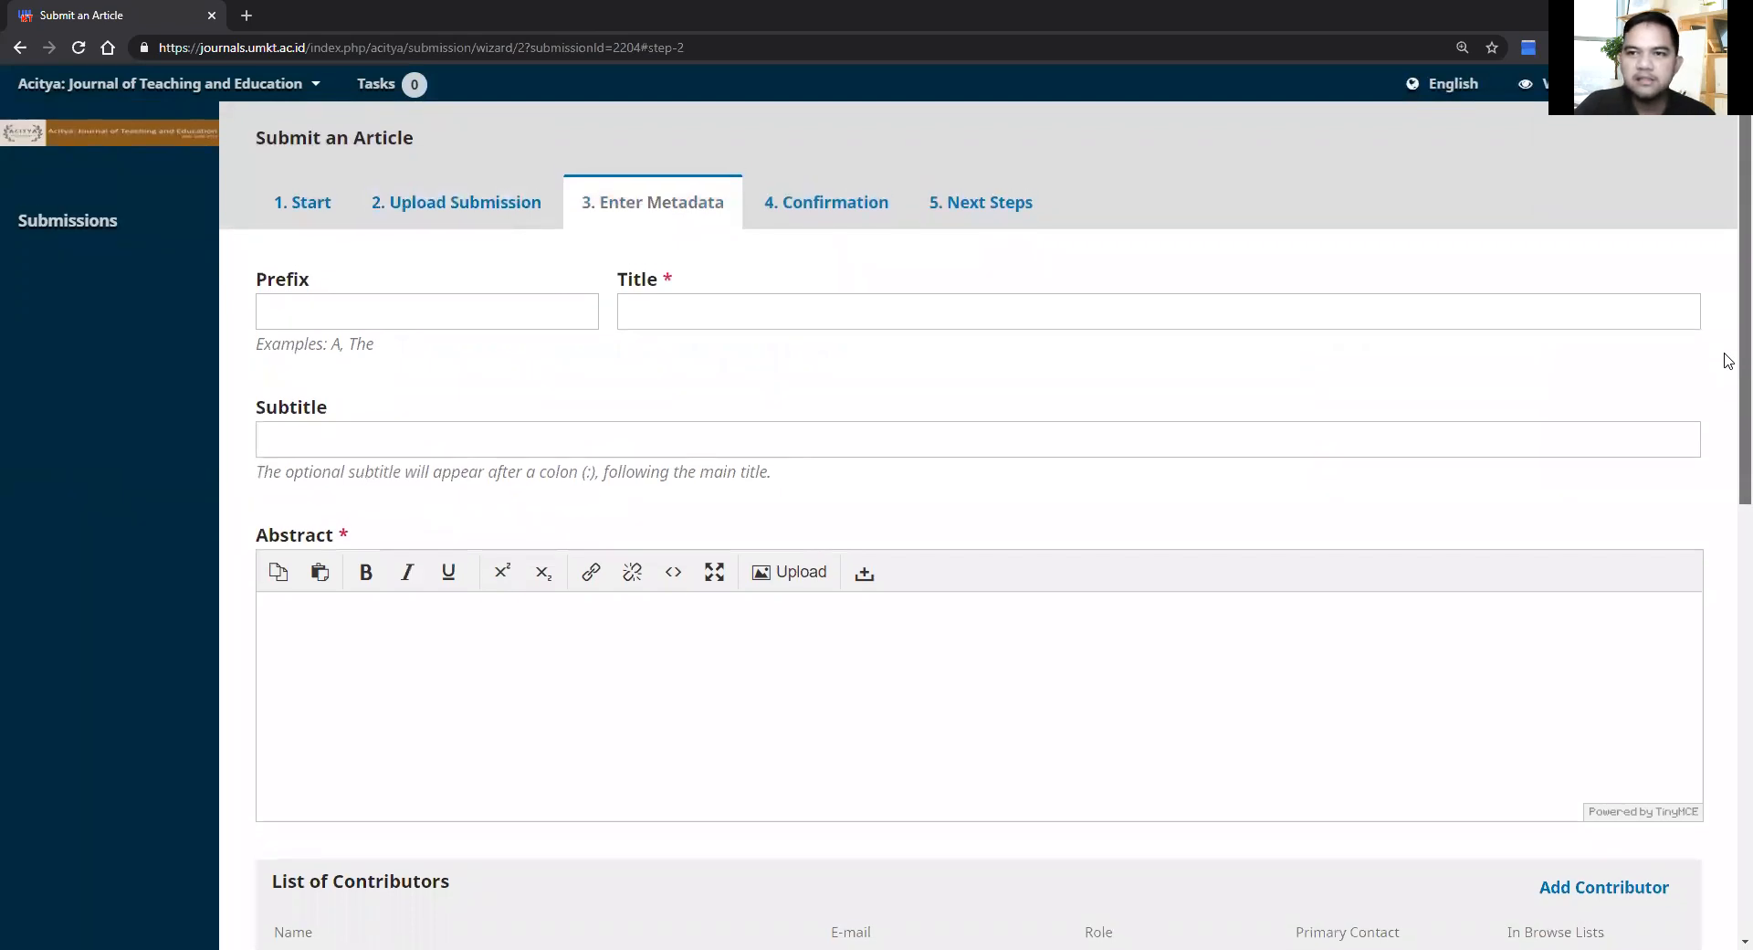
pyautogui.moveTo(1727, 355); pyautogui.dragTo(1728, 355)
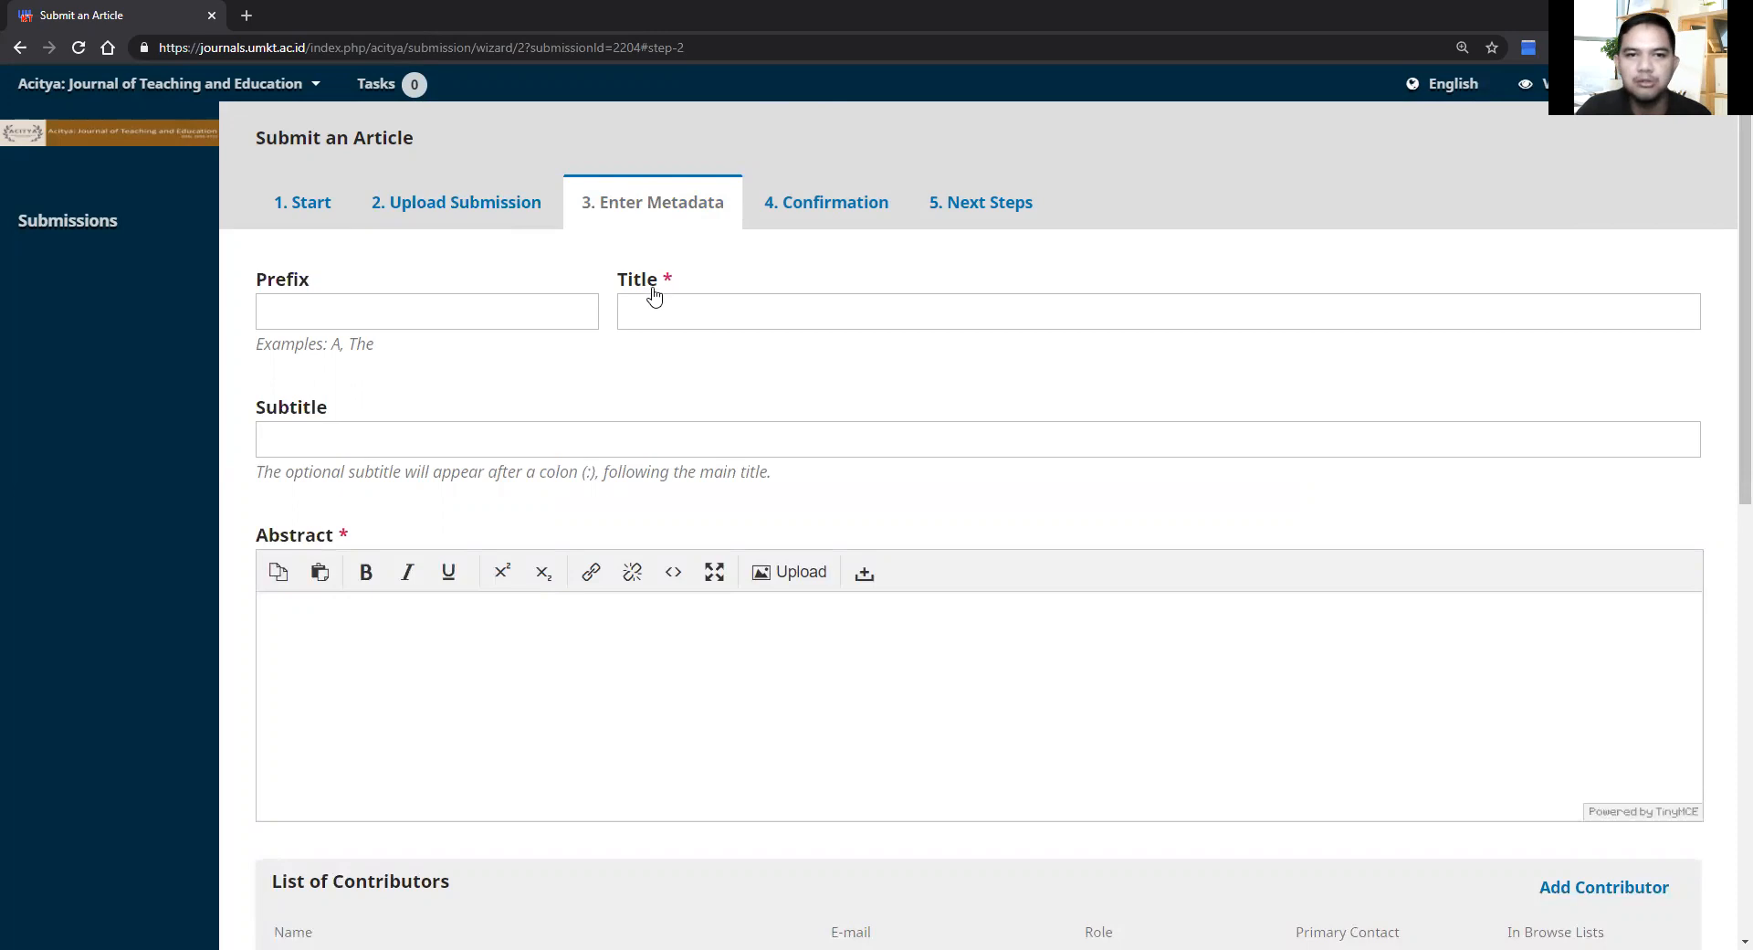
pyautogui.click(676, 314)
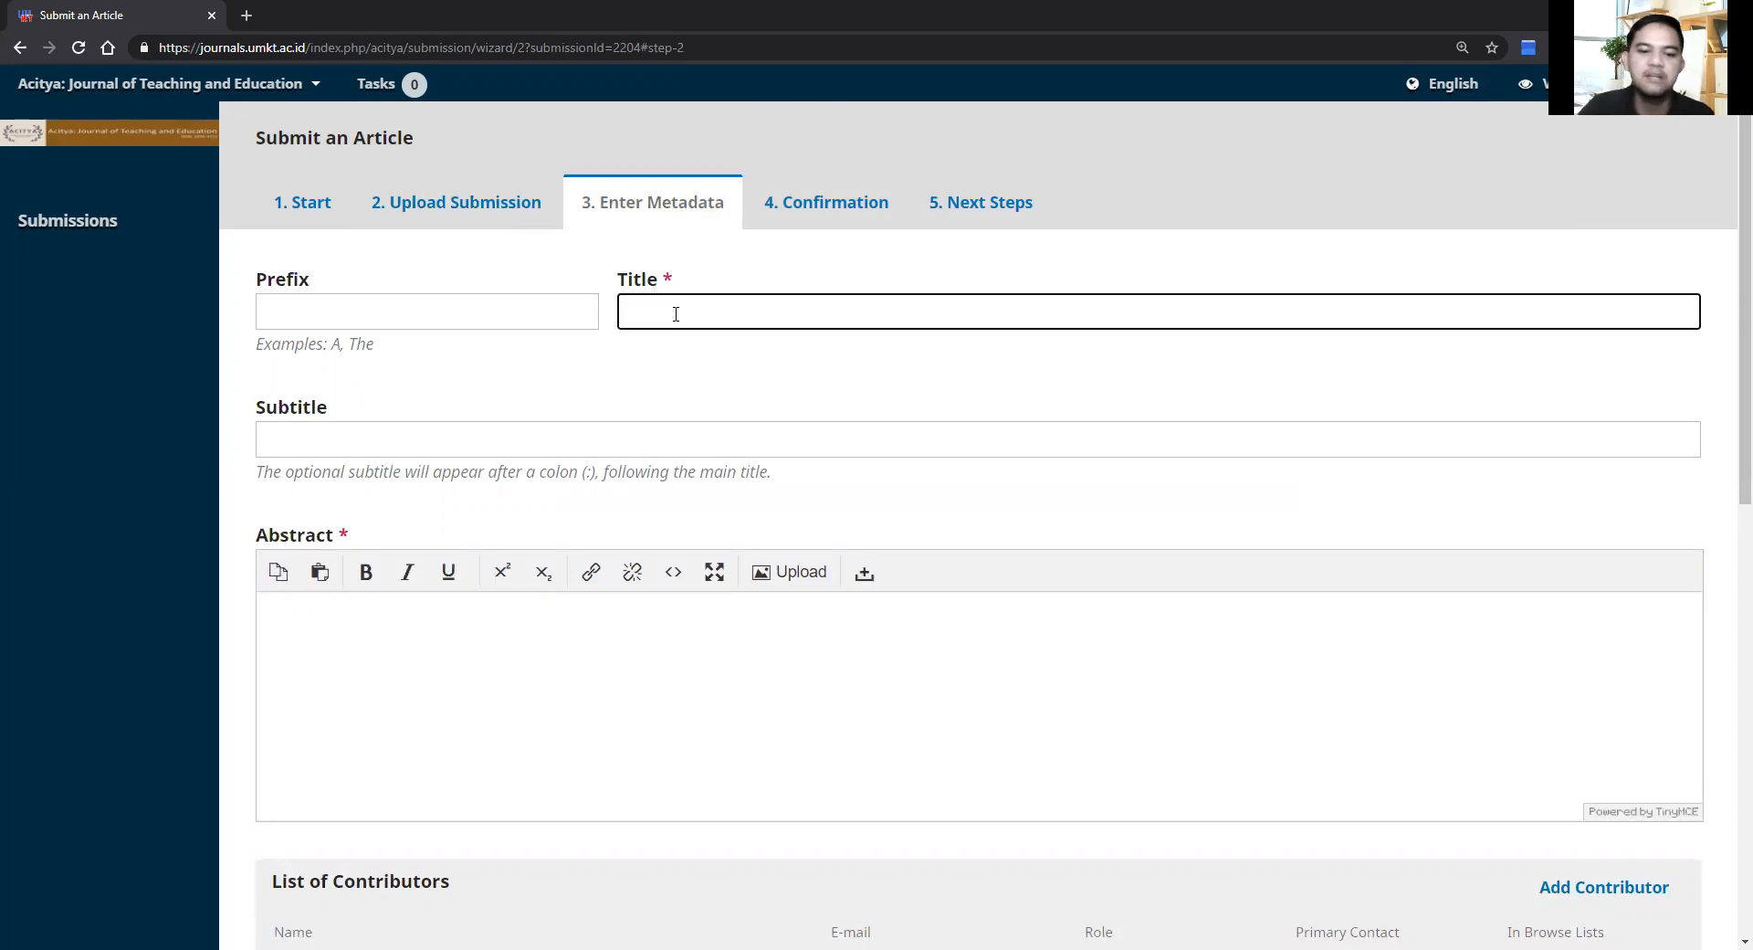
pyautogui.write('The devel')
pyautogui.write('opment of')
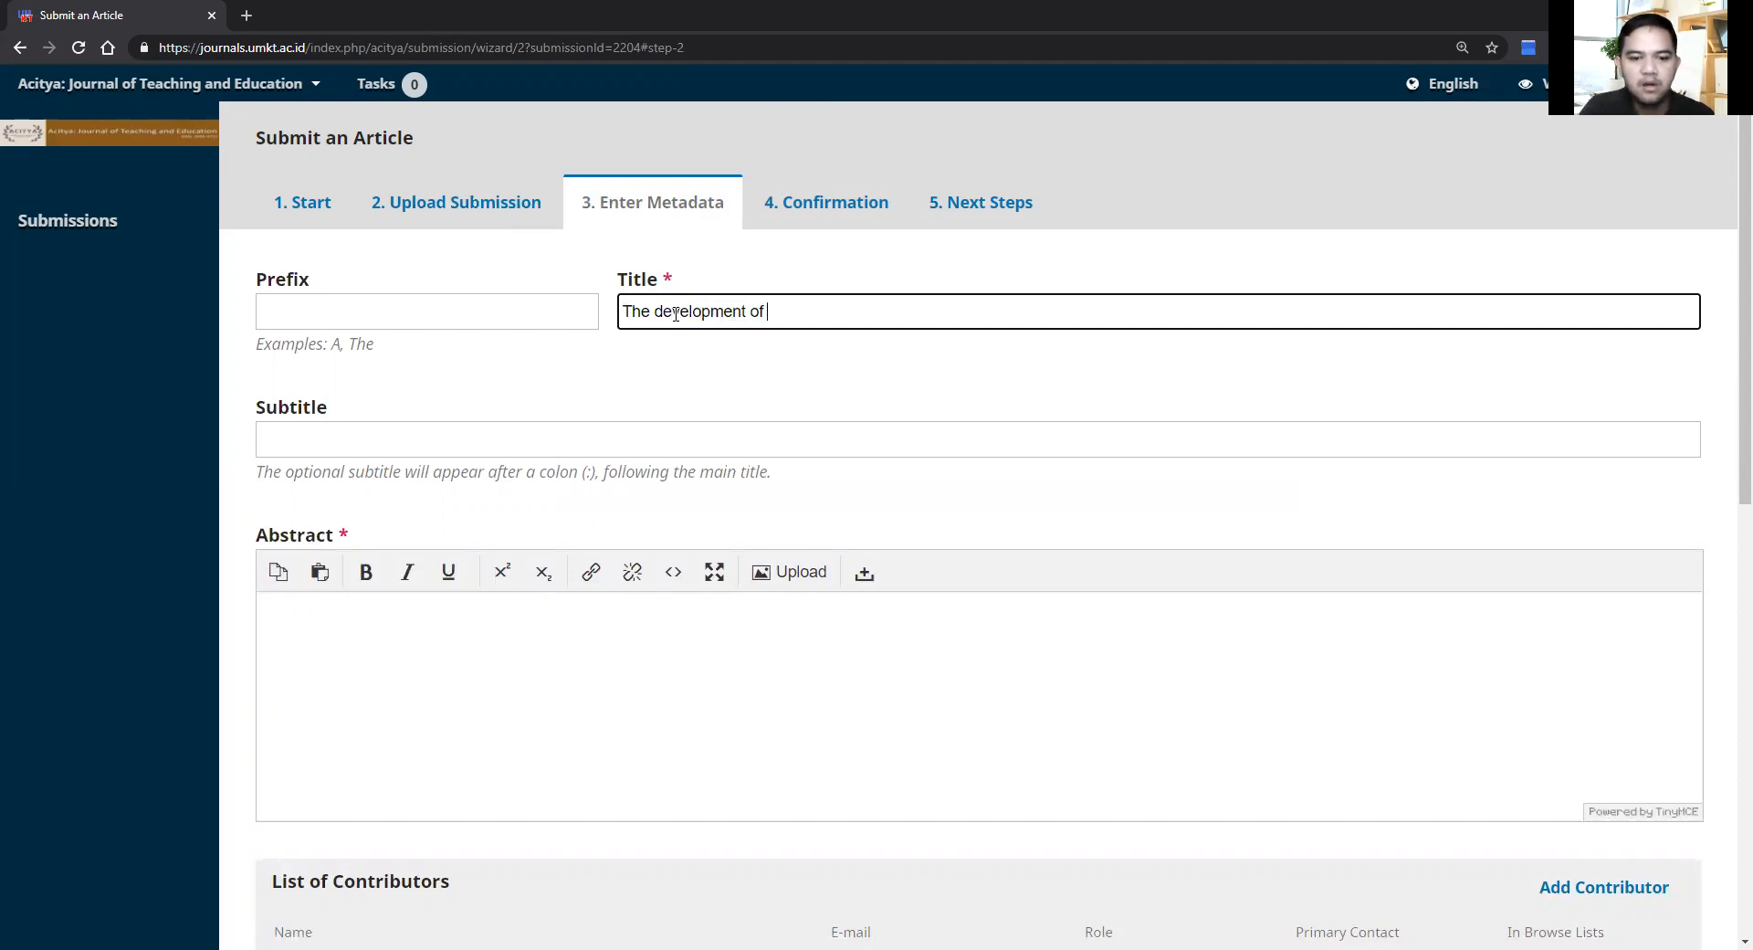
pyautogui.write(' ESP Curriculum')
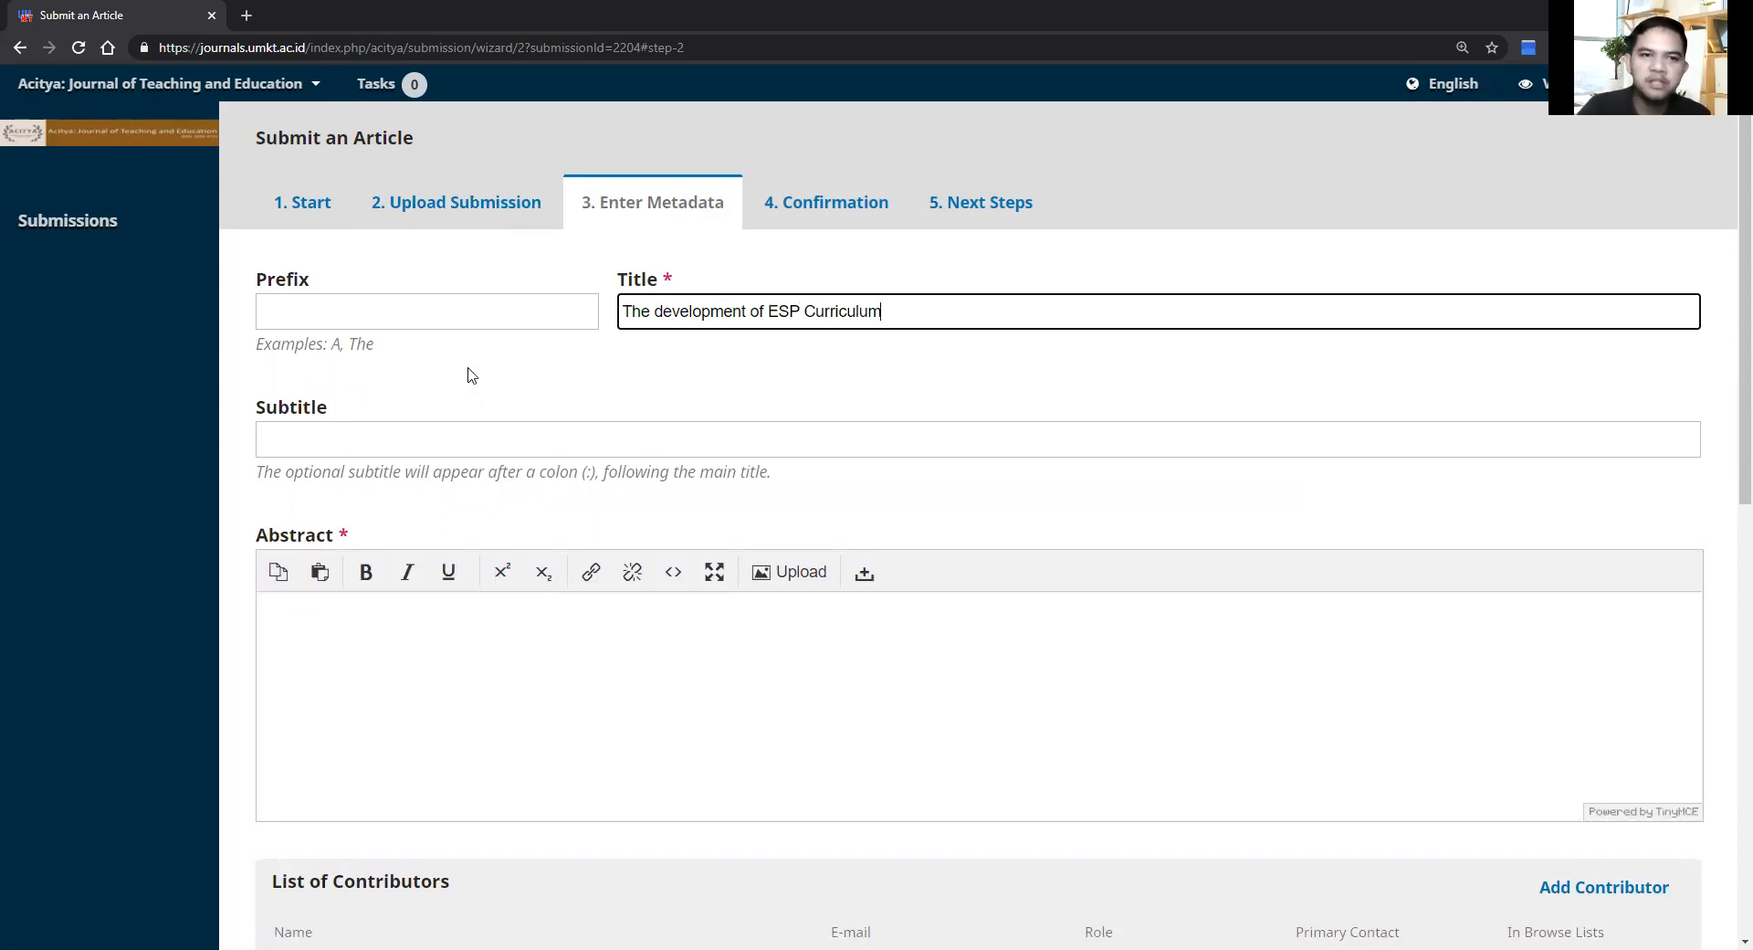
# Step: Type placeholder text into the Abstract editor
pyautogui.click(423, 621)
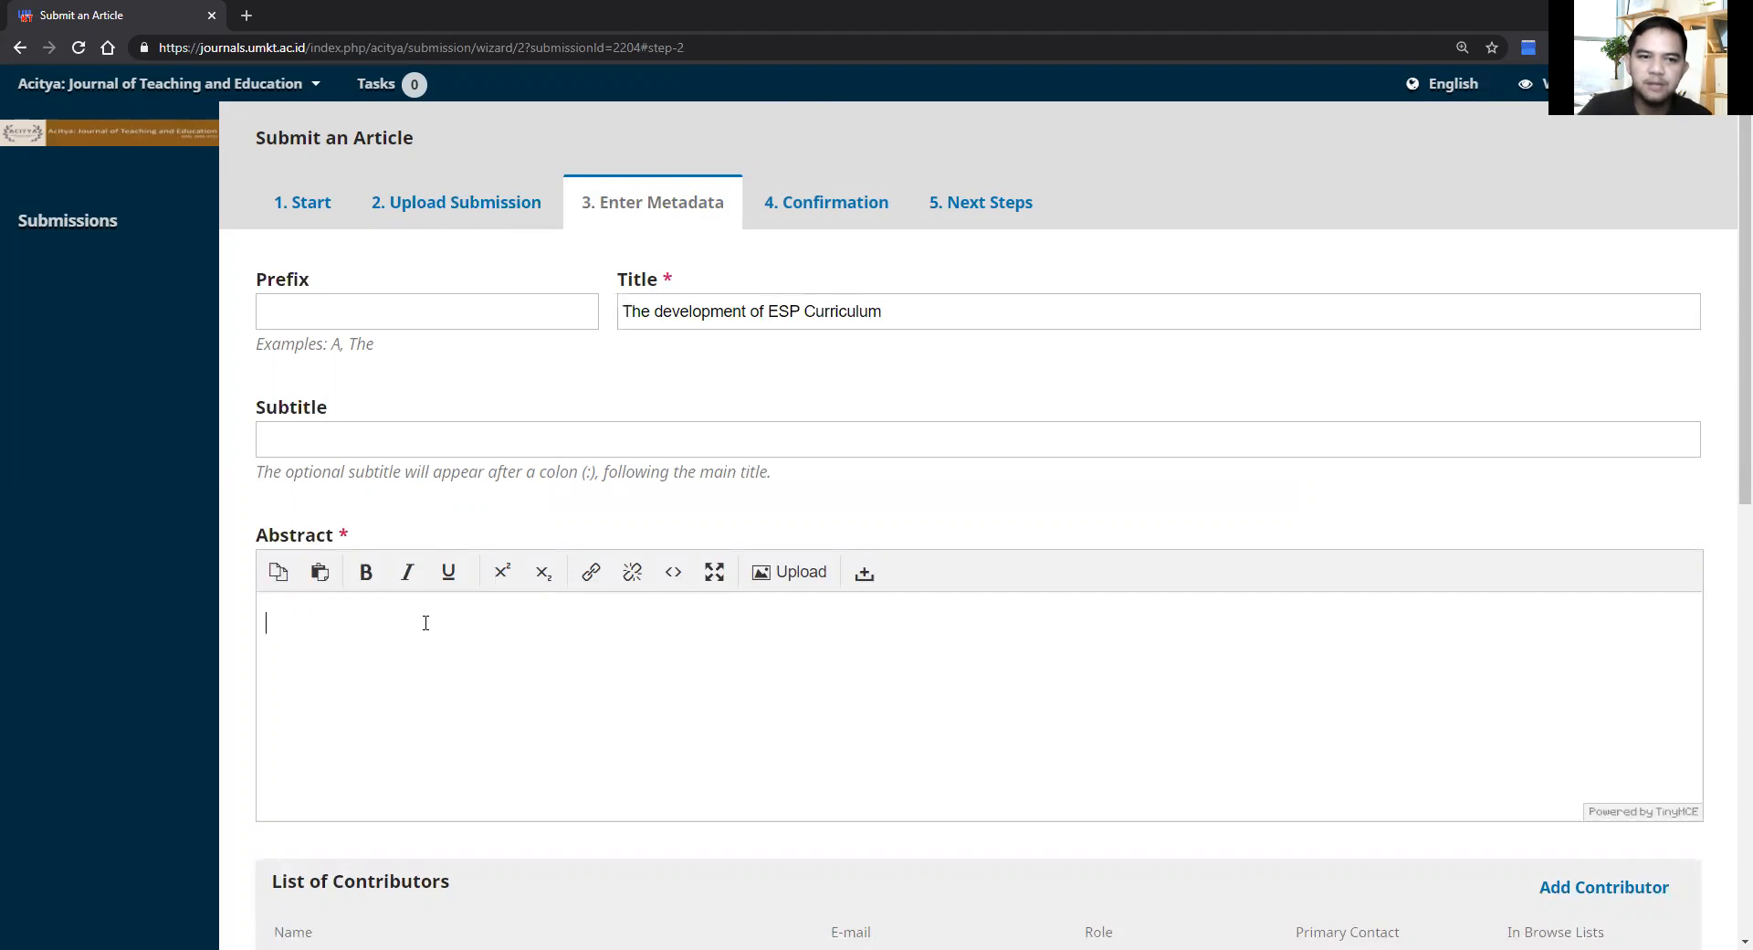
pyautogui.write('sdasdjsadnjd')
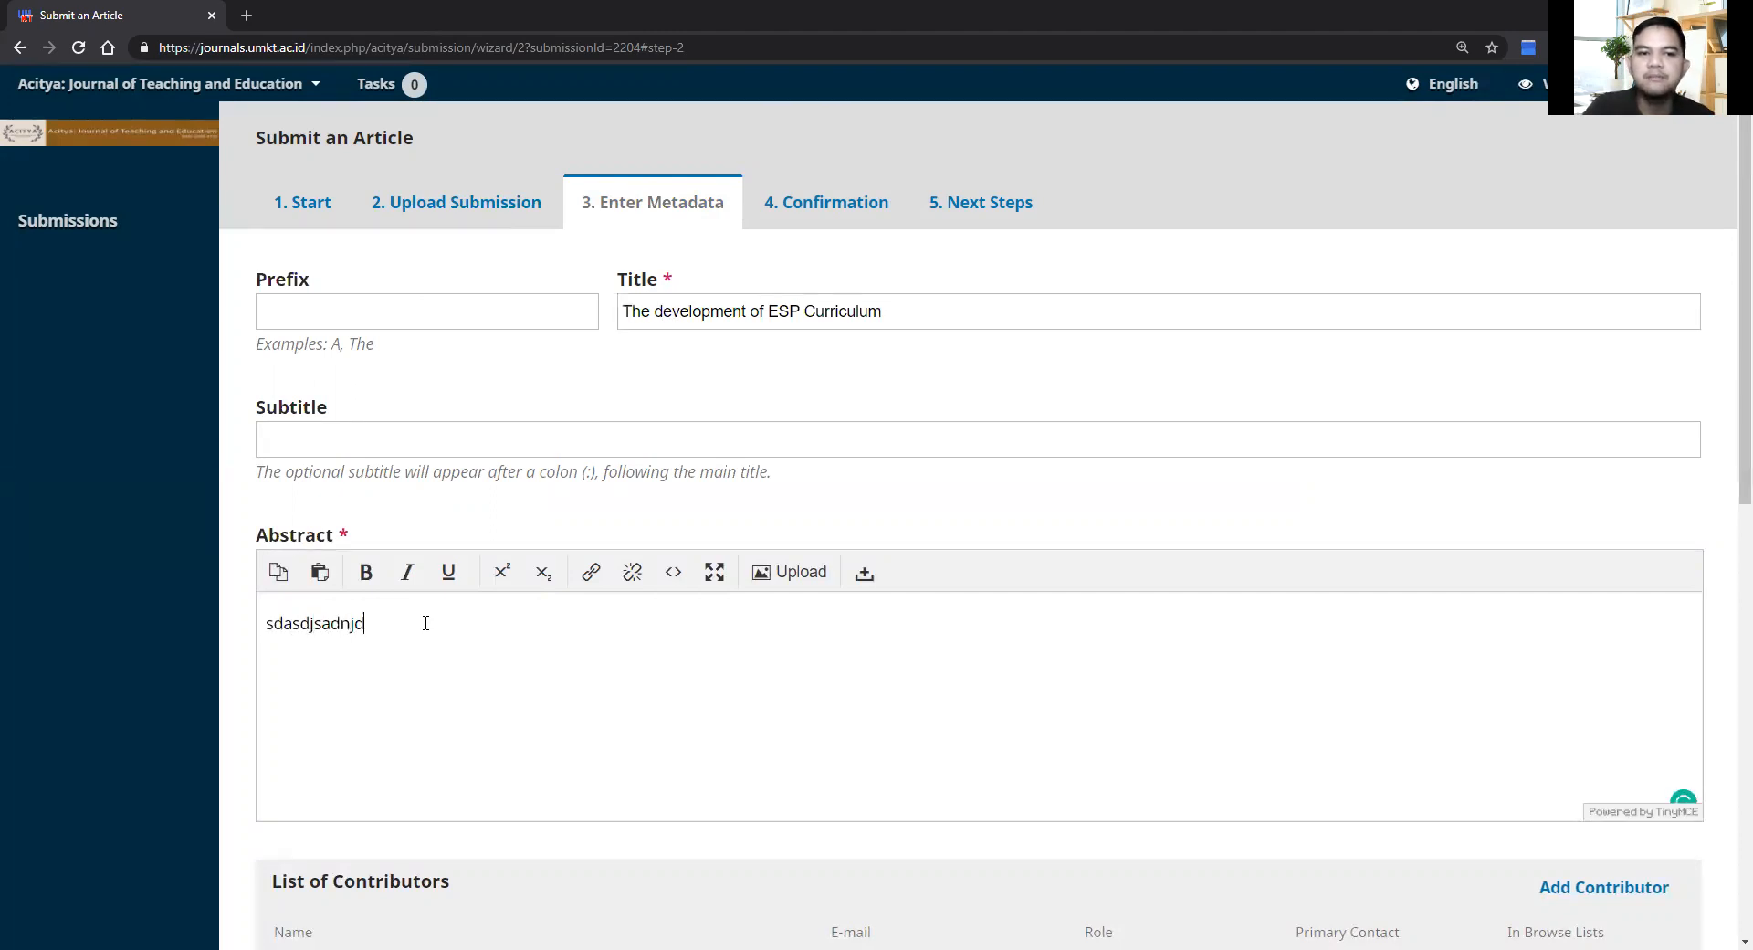
pyautogui.write('jksadnsadnaskldasdmsakldjaskd')
pyautogui.press('Return')
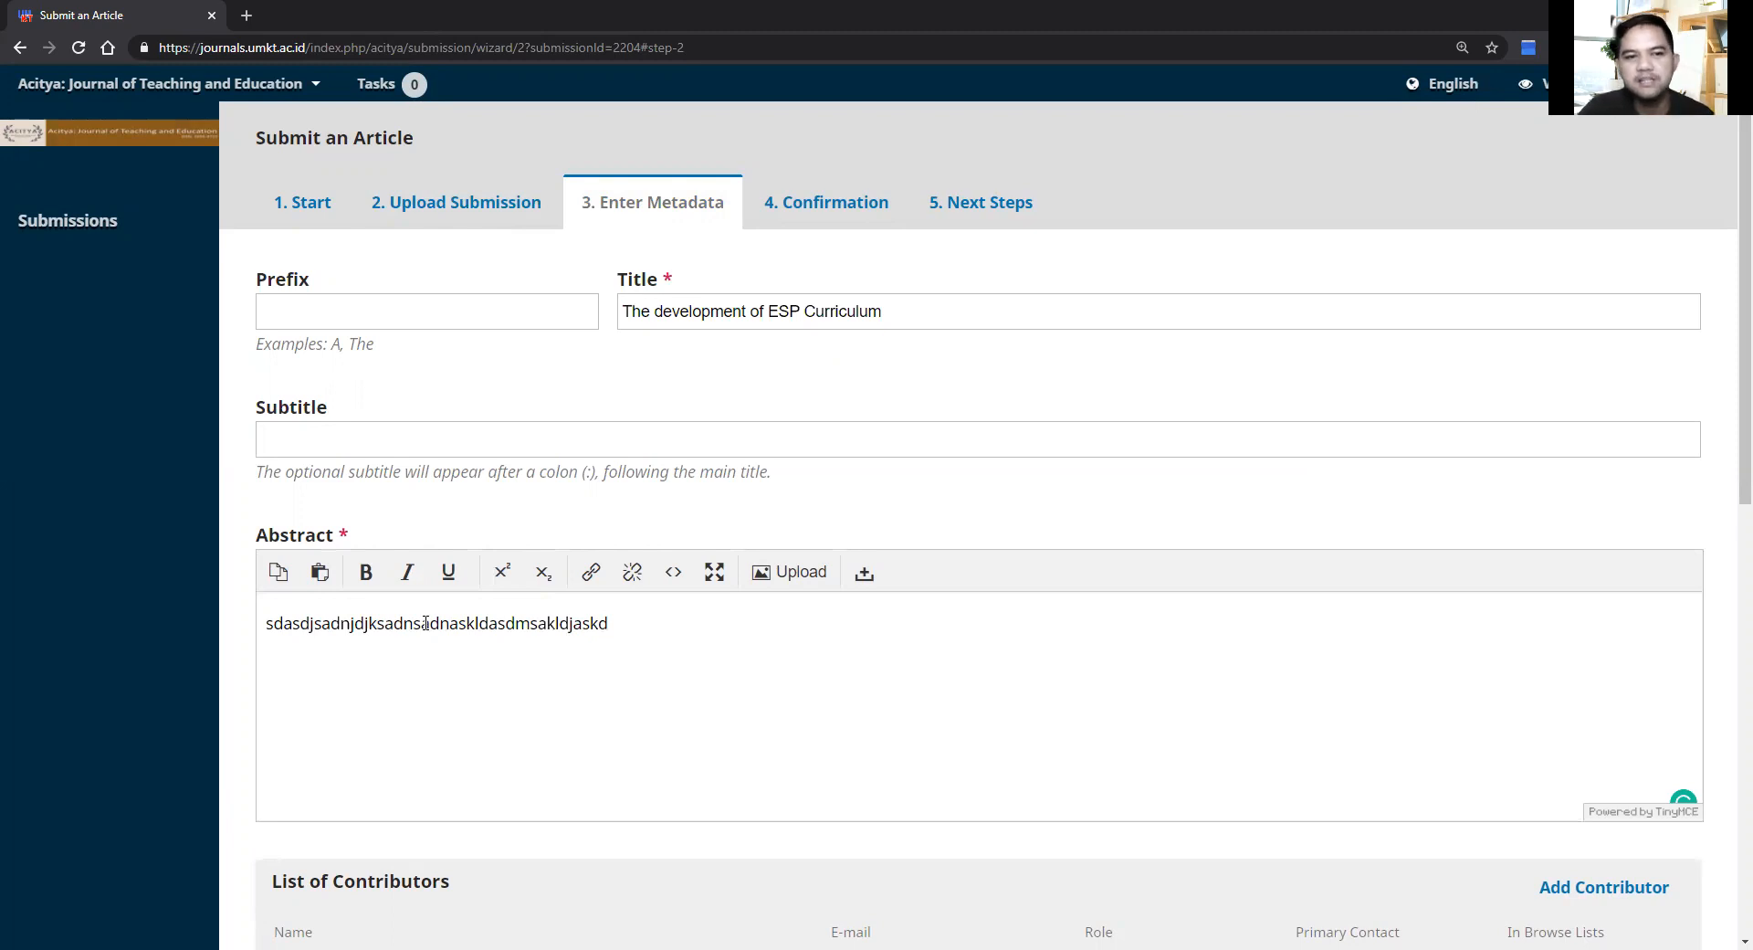
# Step: Add a contributor and enter their first and last name, correcting typos
pyautogui.scroll(-3, 426, 623)
pyautogui.scroll(-2, 426, 626)
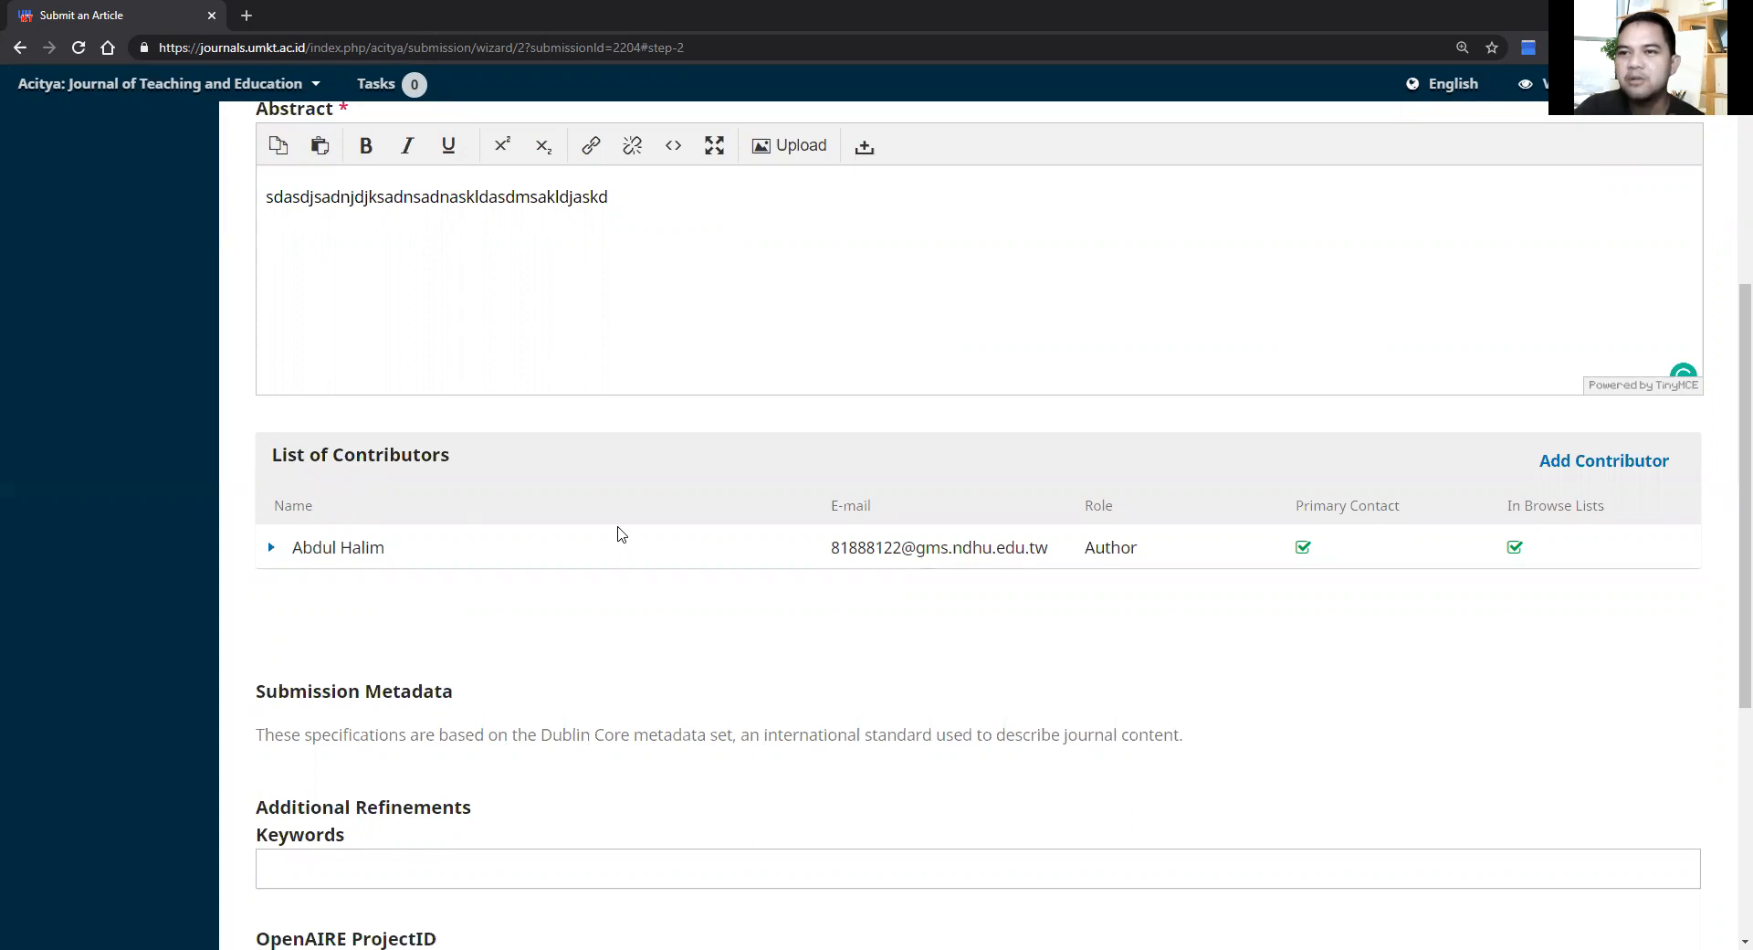
pyautogui.click(1583, 476)
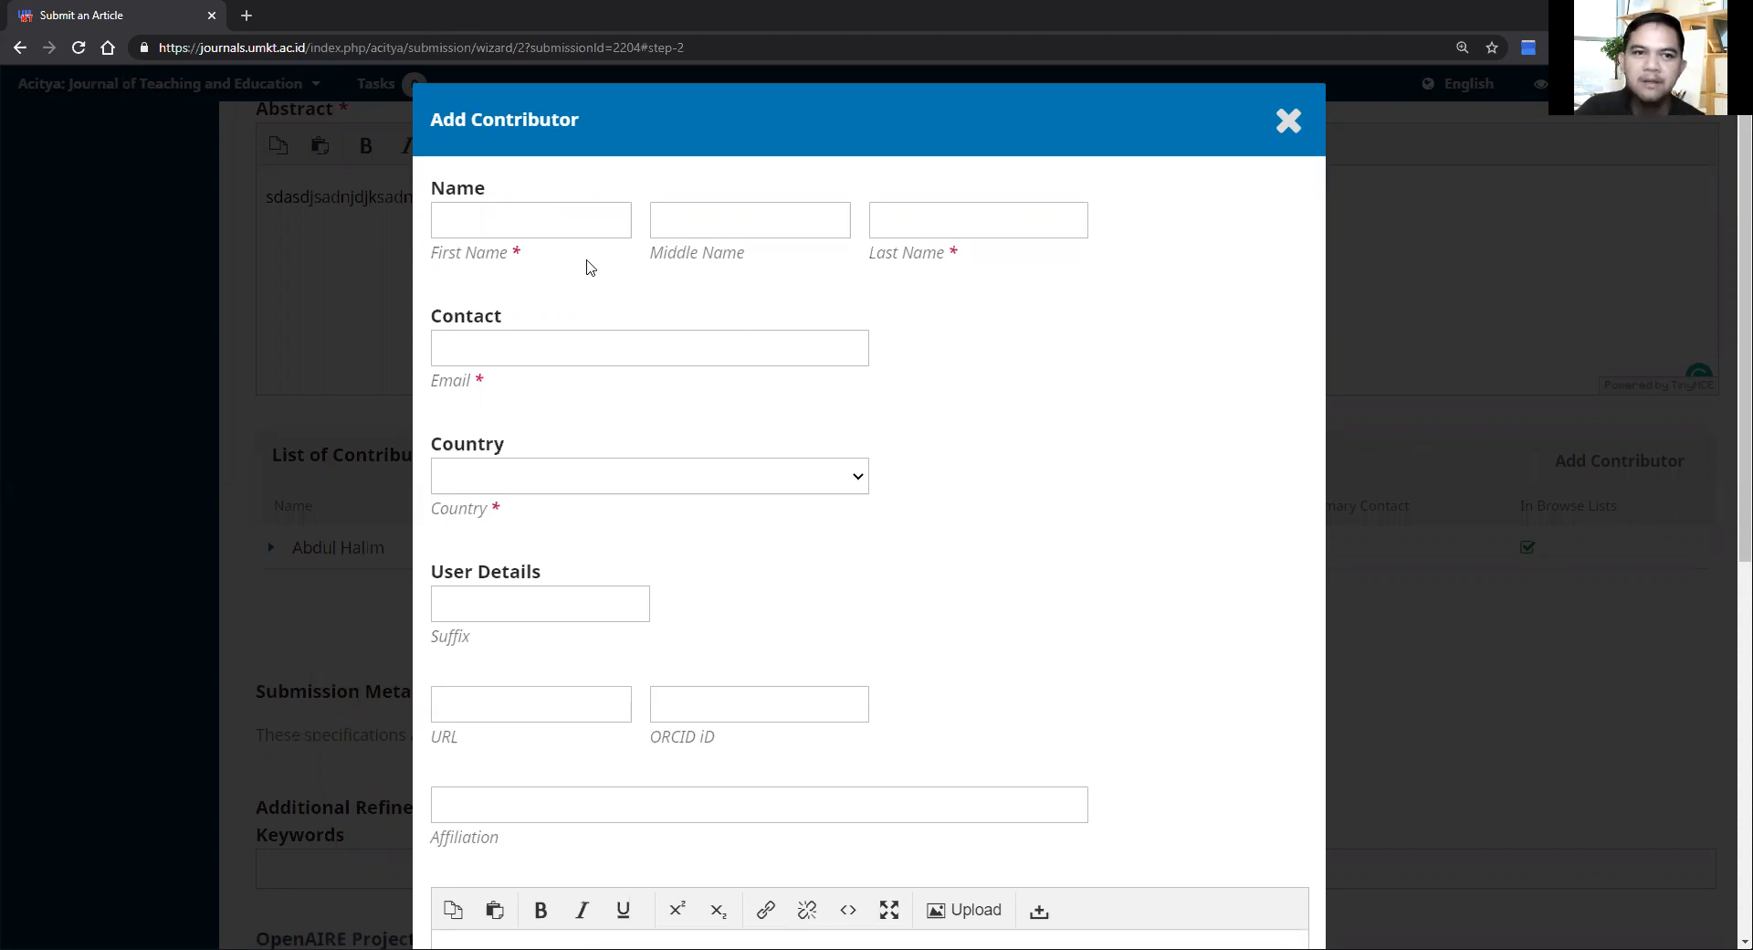
pyautogui.click(506, 213)
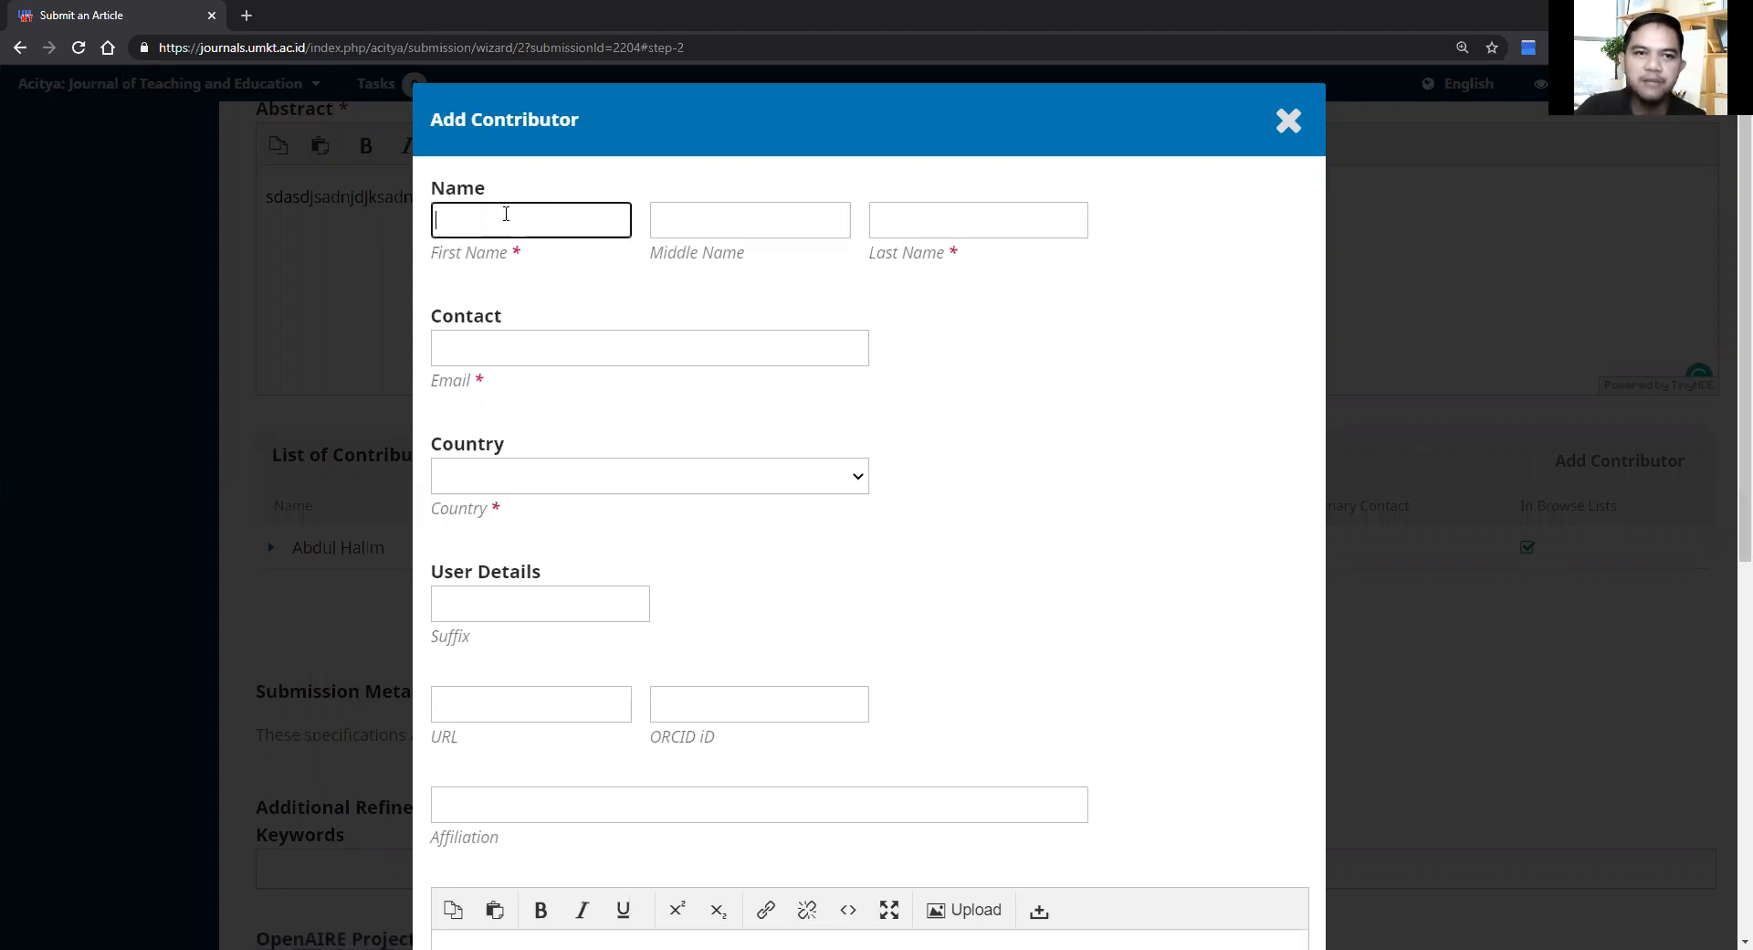
pyautogui.write('Abdu')
pyautogui.press('BackSpace')
pyautogui.press('BackSpace')
pyautogui.press('BackSpace')
pyautogui.press('BackSpace')
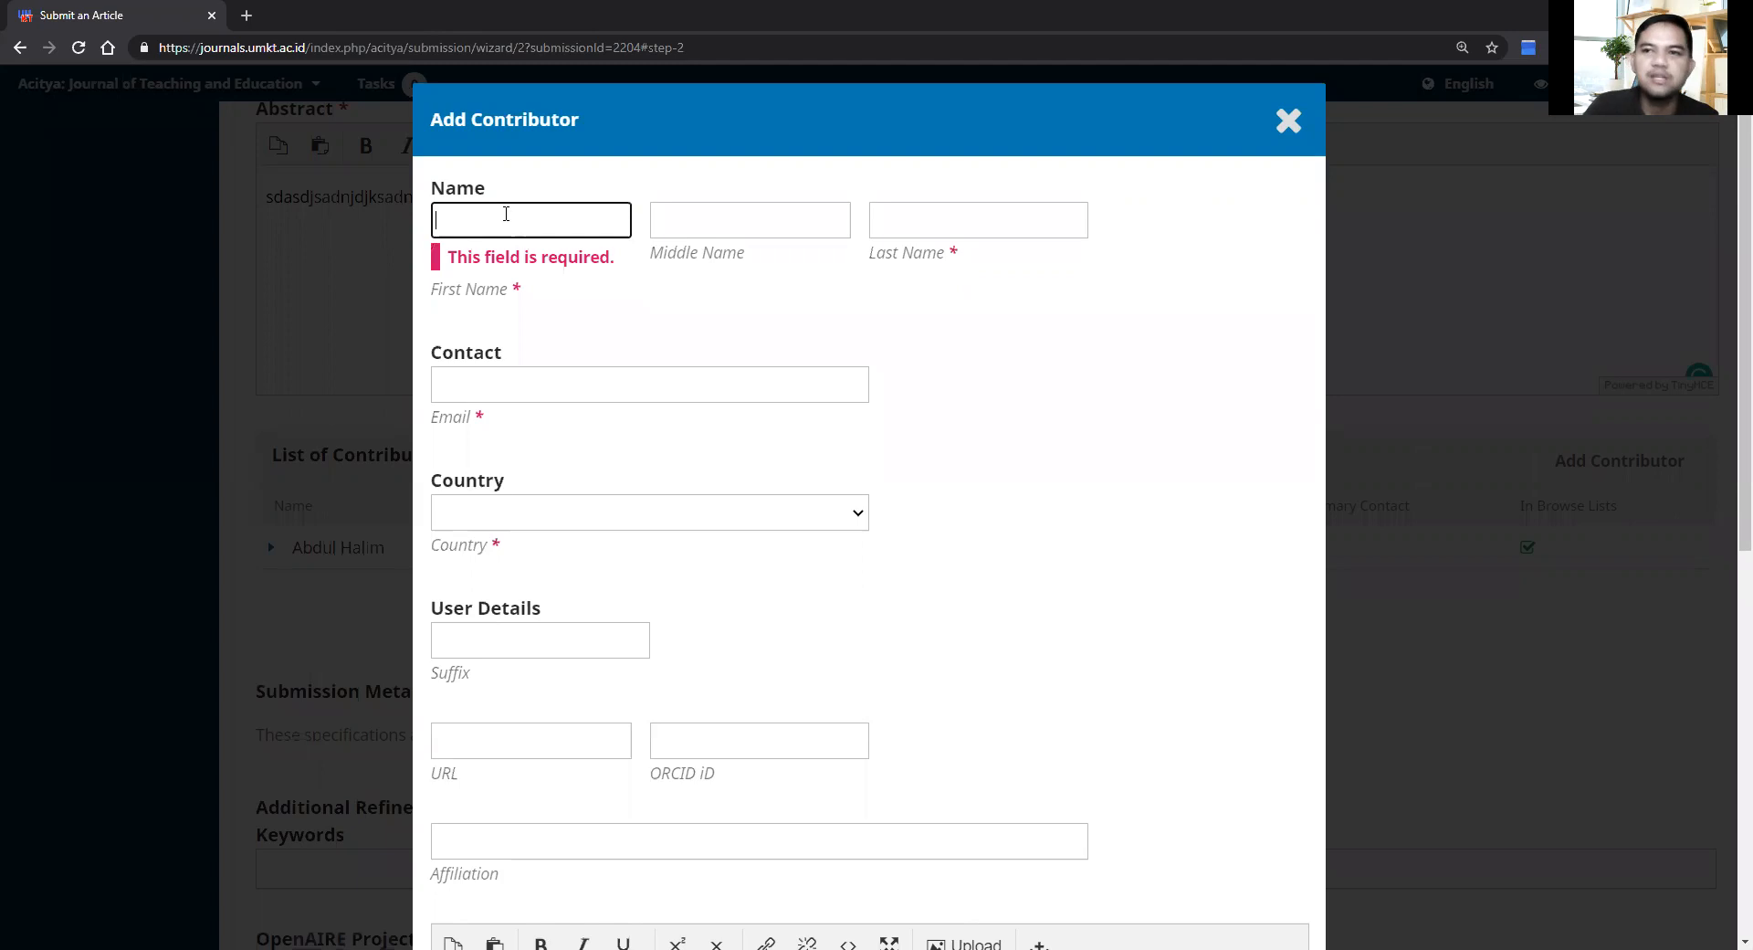
pyautogui.write('Ah')
pyautogui.press('BackSpace')
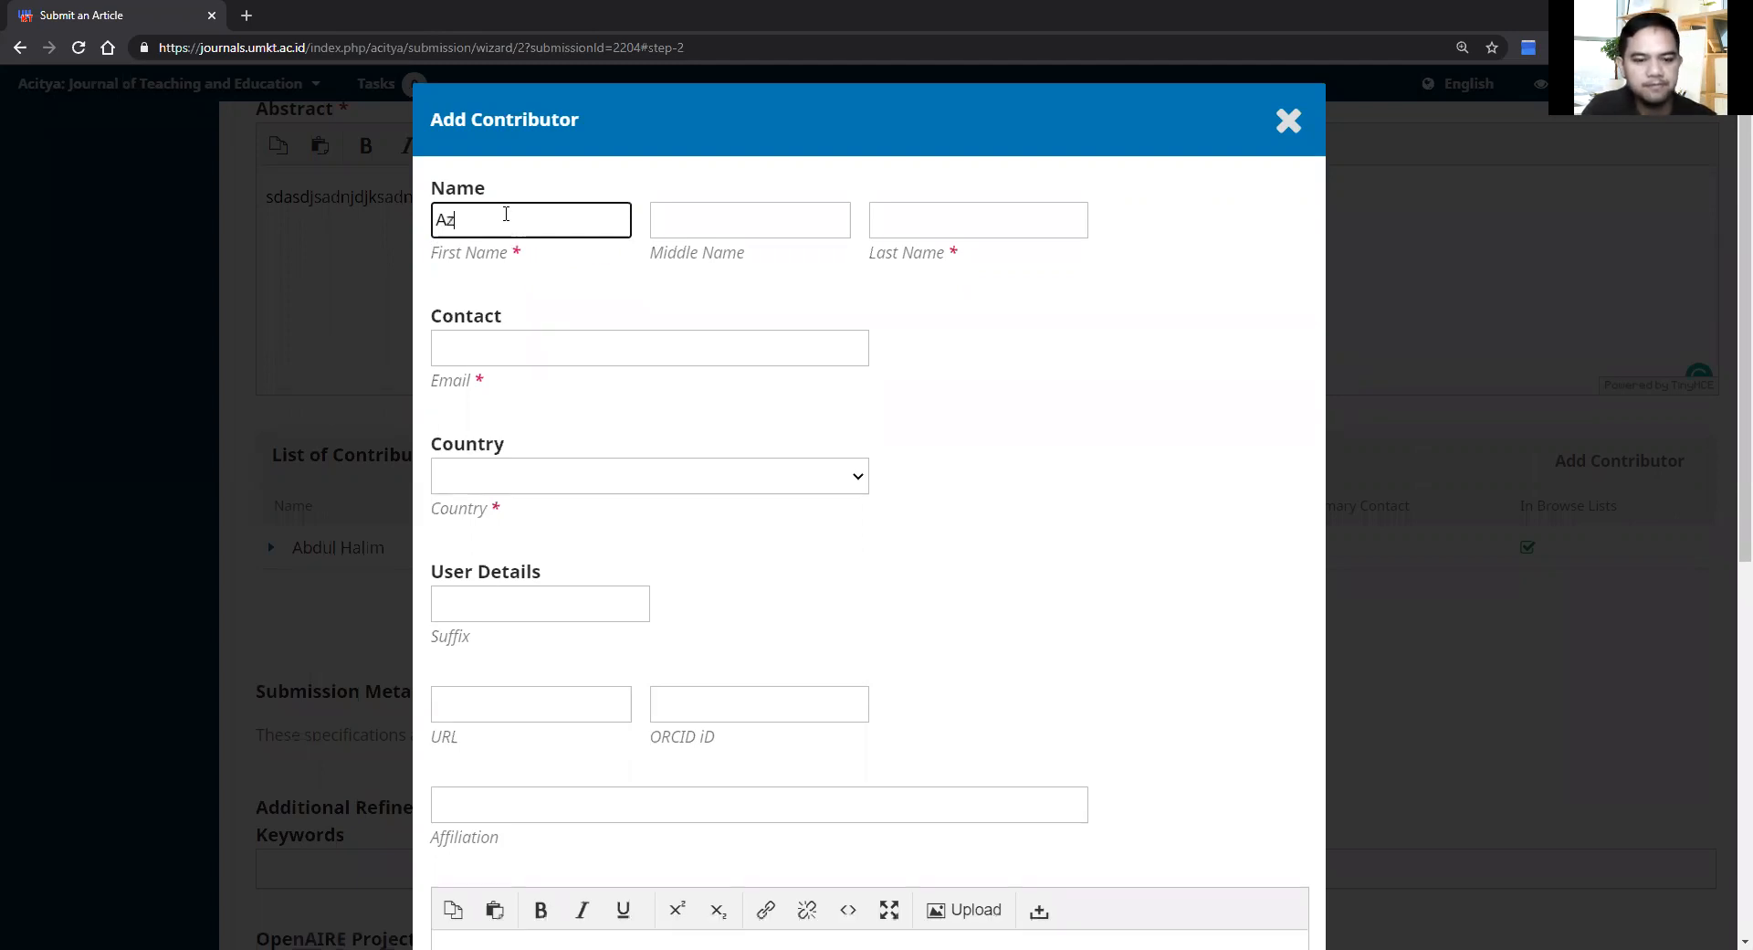
pyautogui.press('Tab')
pyautogui.press('Tab')
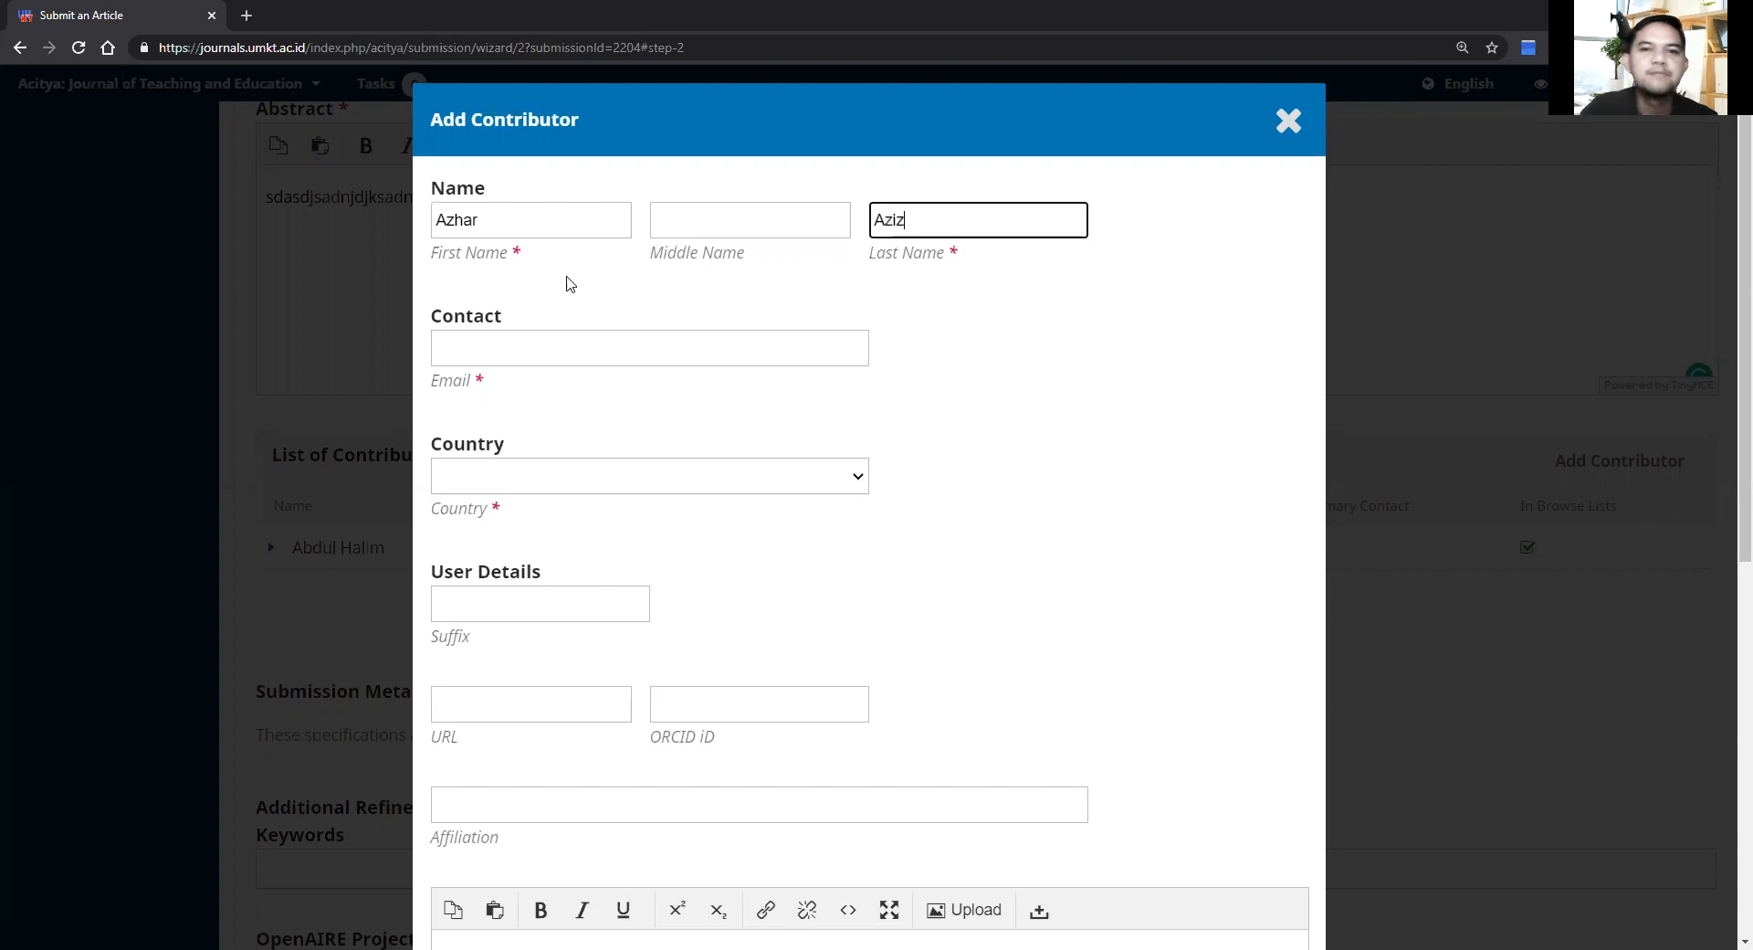
# Step: Enter the contributor's e-mail address and set their country to Indonesia
pyautogui.click(577, 354)
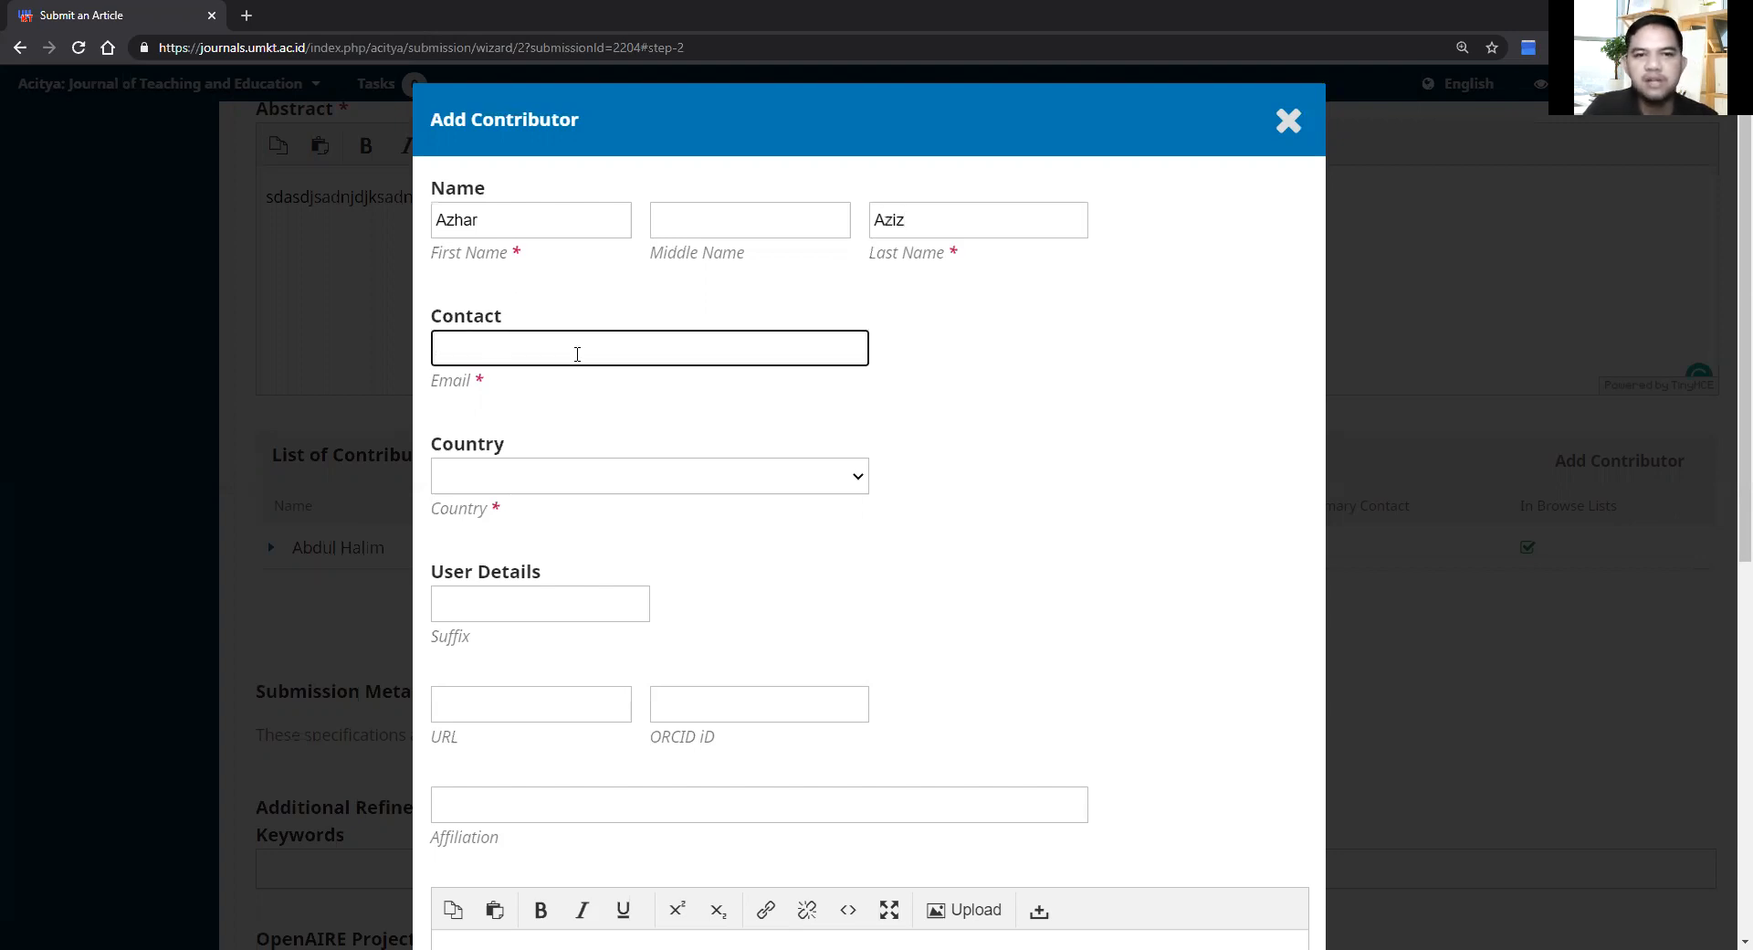
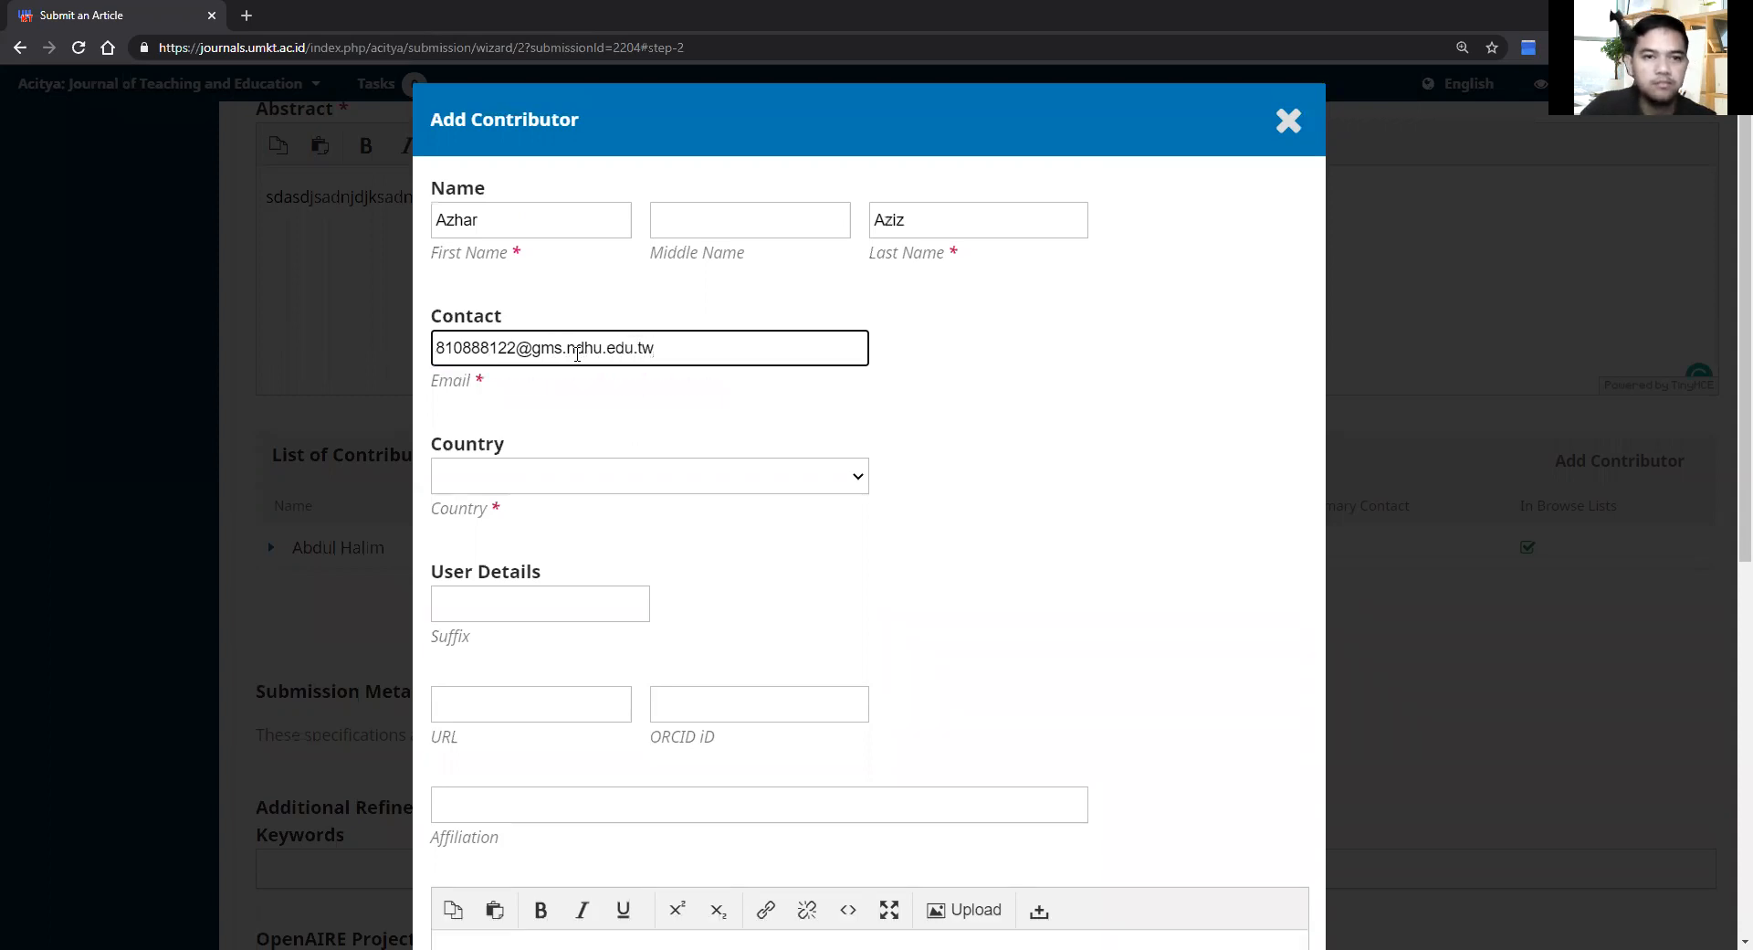
pyautogui.click(611, 479)
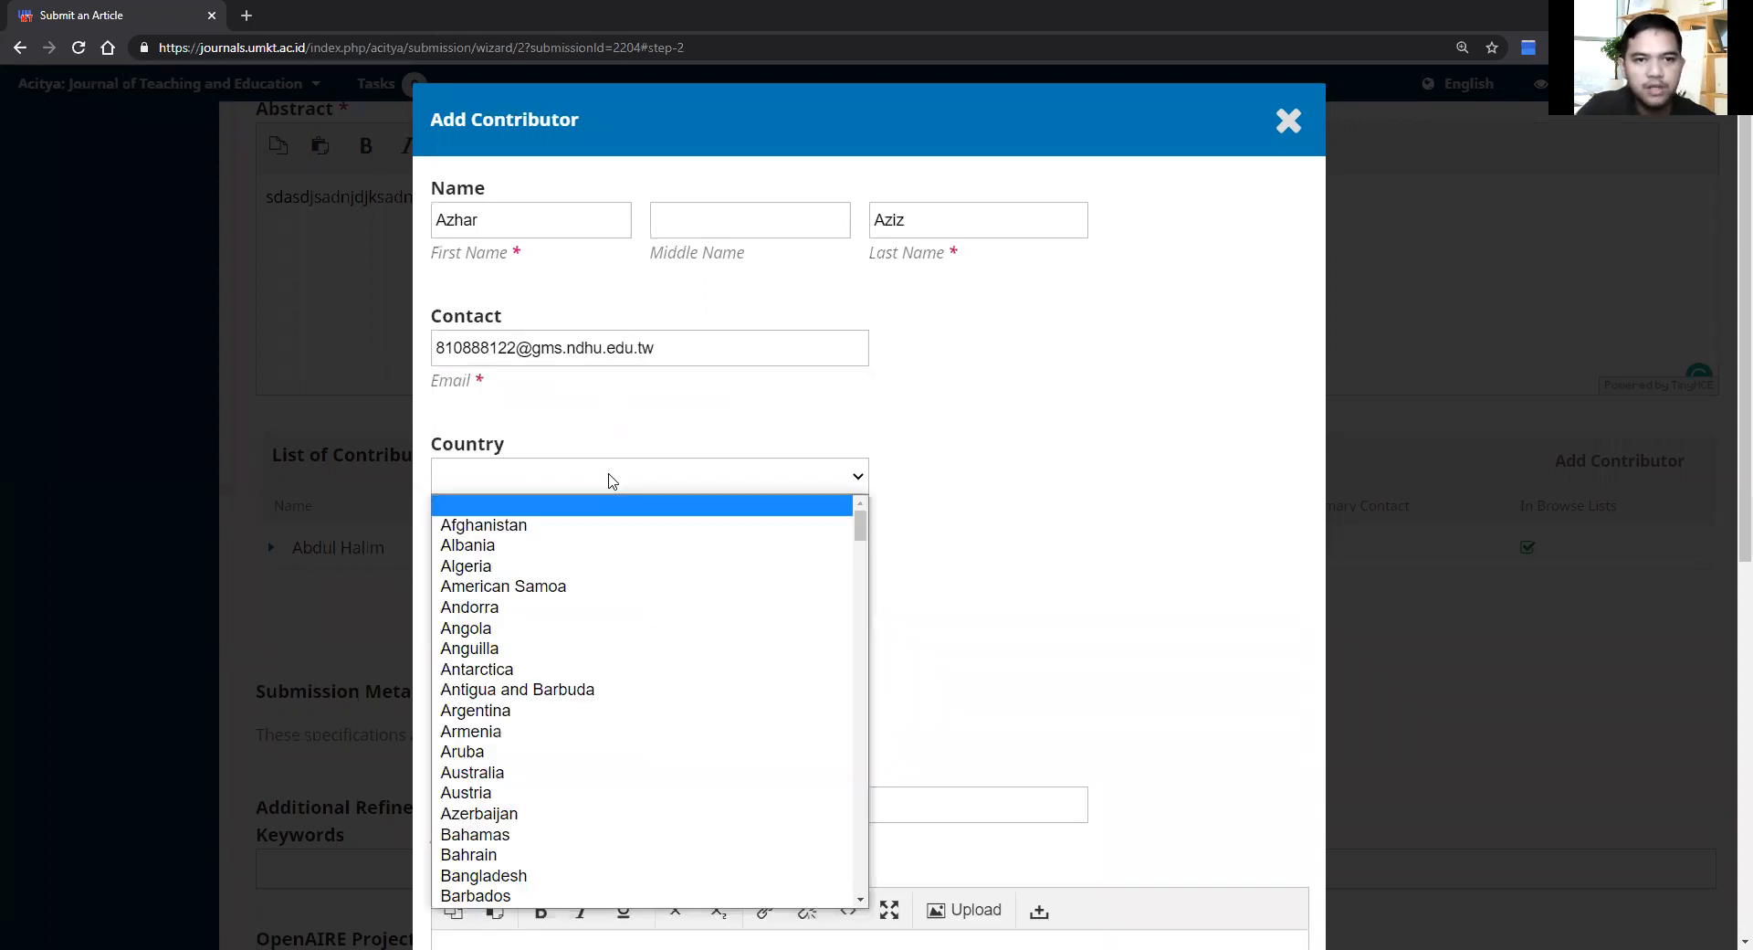
pyautogui.write('indo')
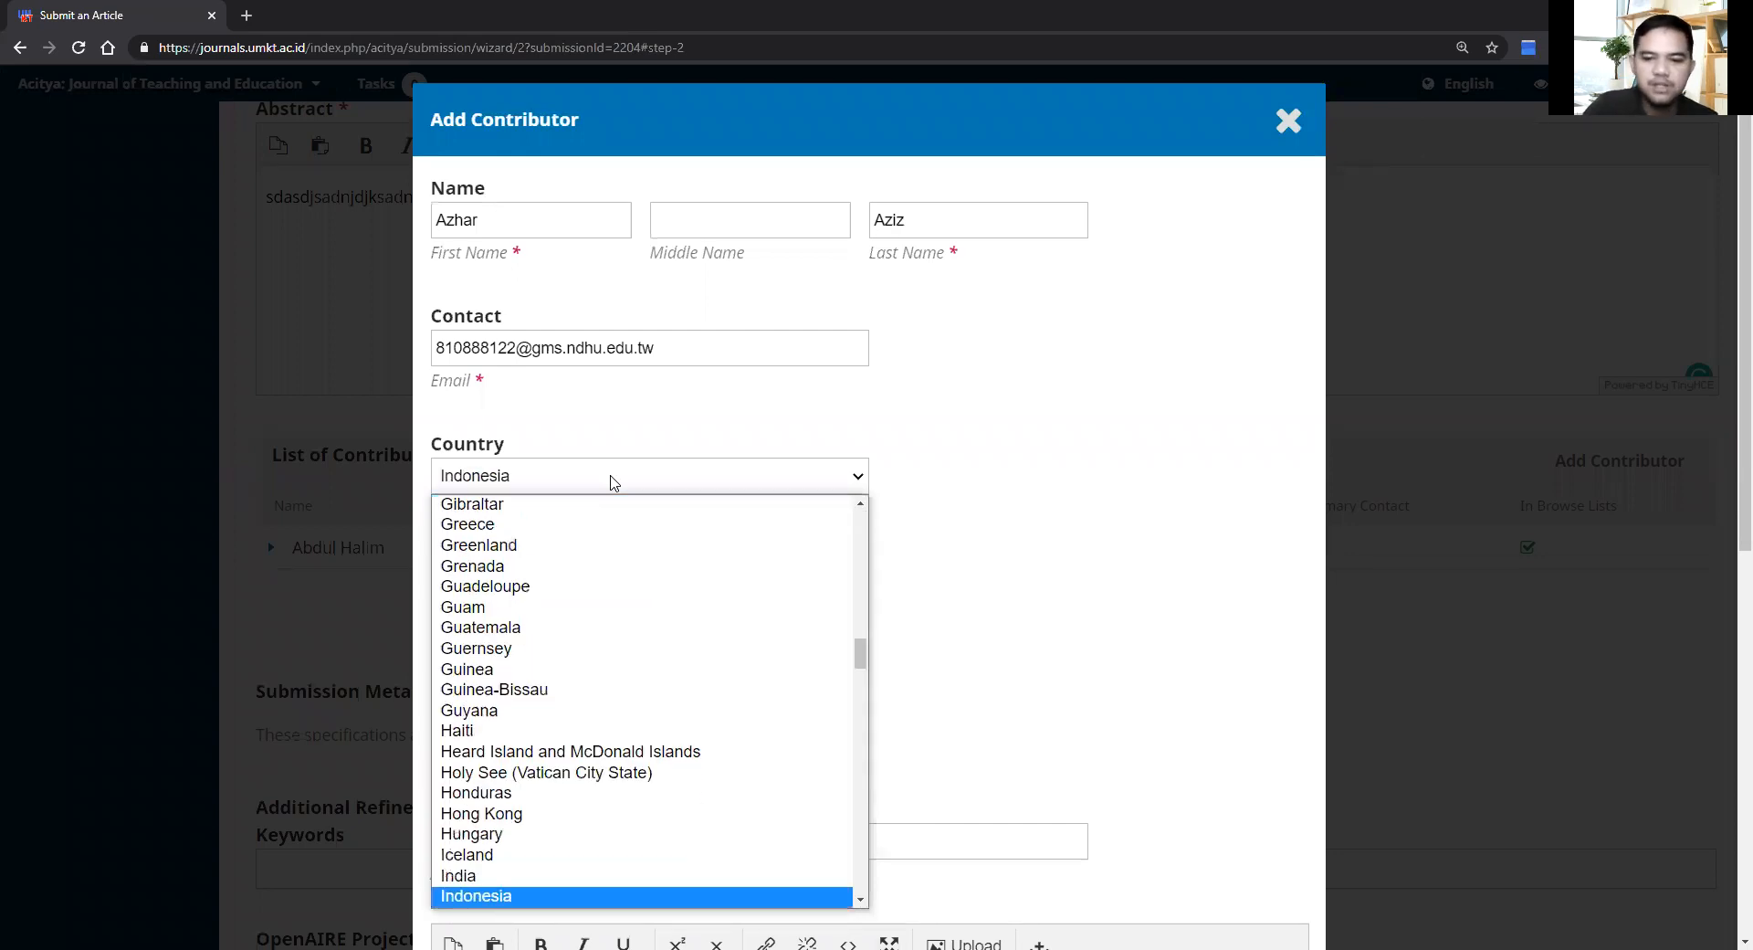
pyautogui.press('Return')
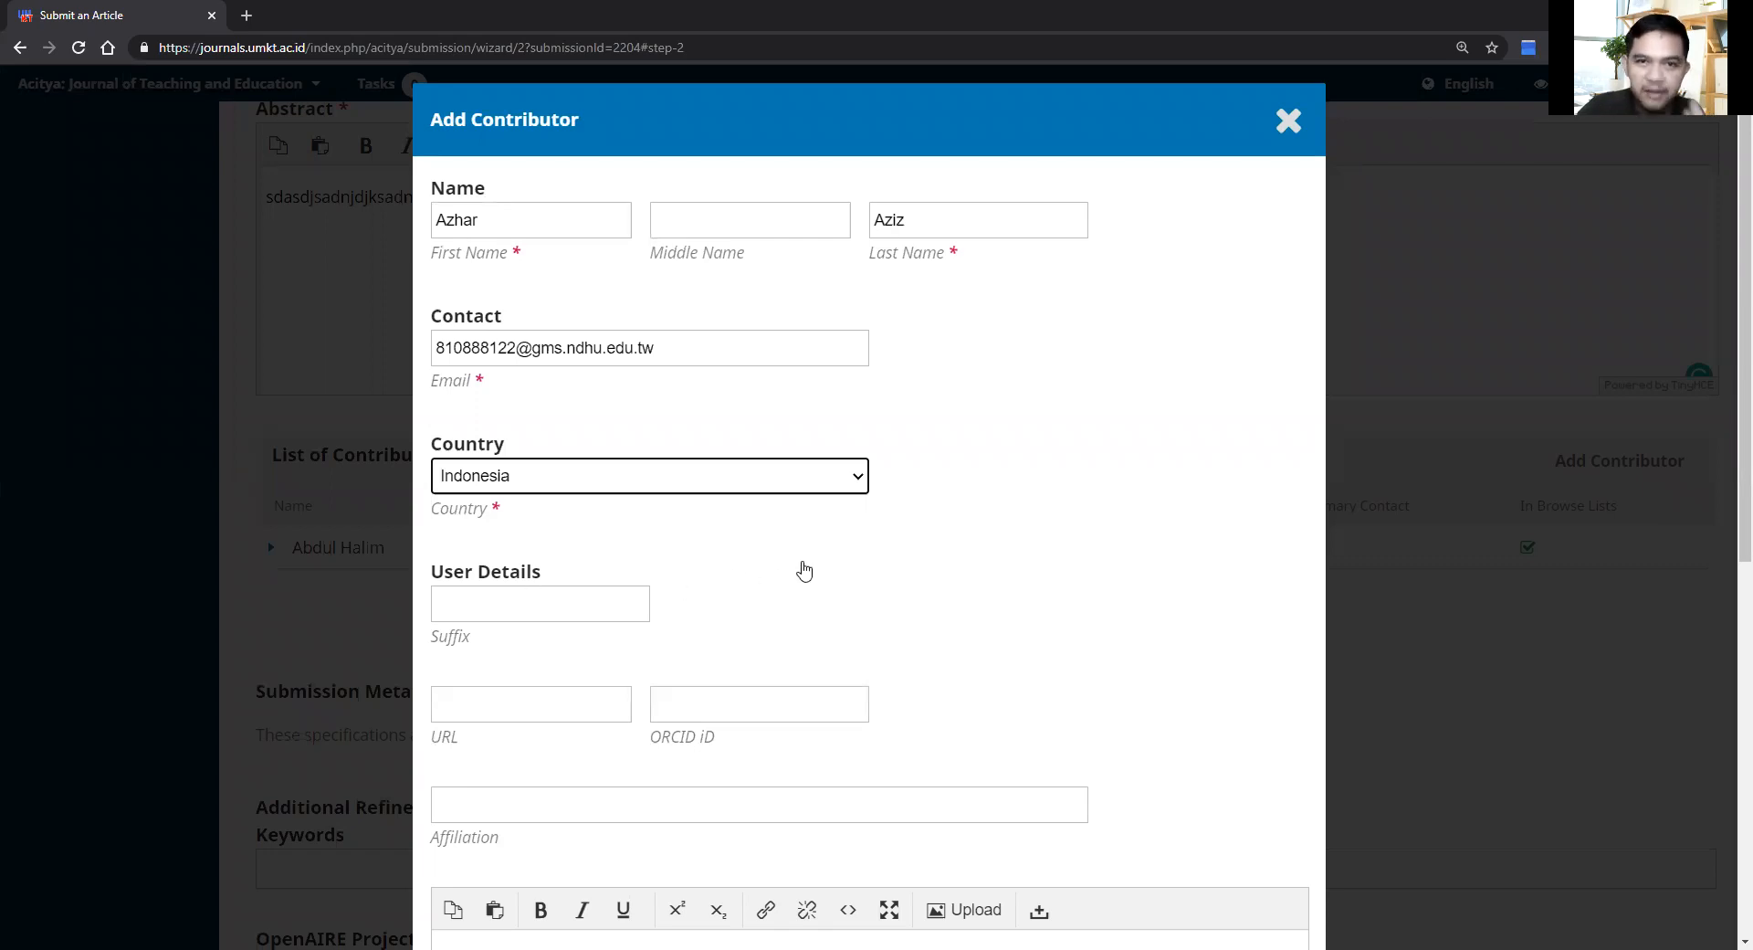
pyautogui.scroll(-4, 803, 571)
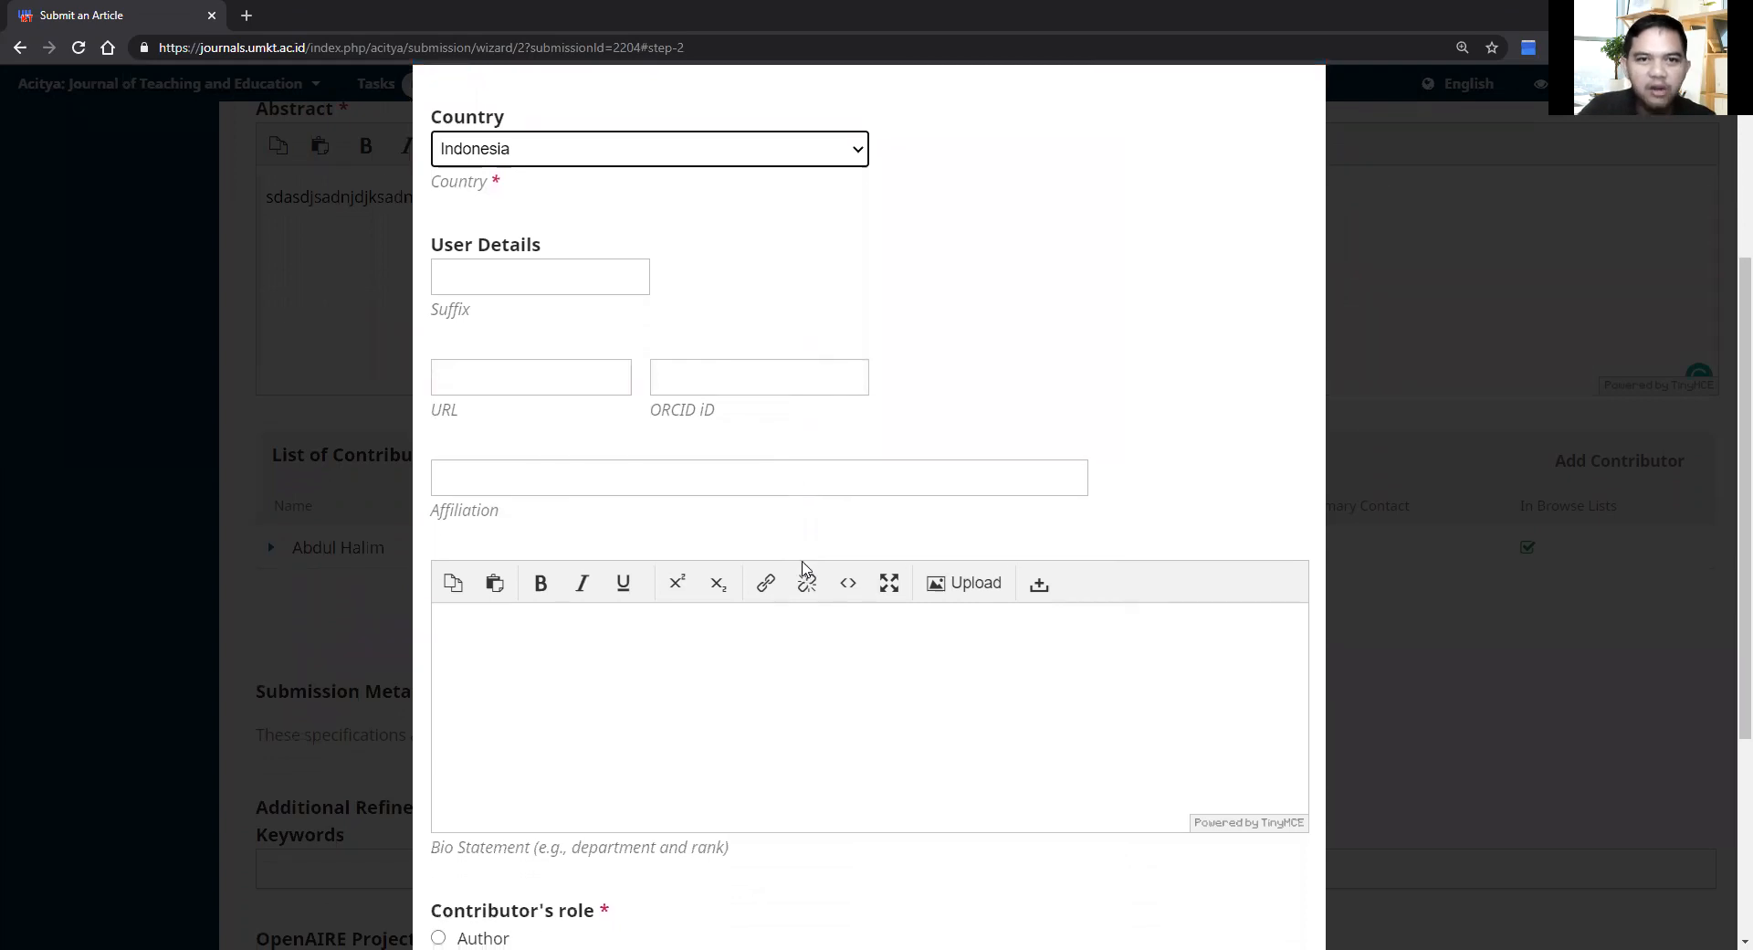
# Step: Give the second contributor the affiliation Muhammadiyah Open University and the Author role, and save it
pyautogui.click(770, 466)
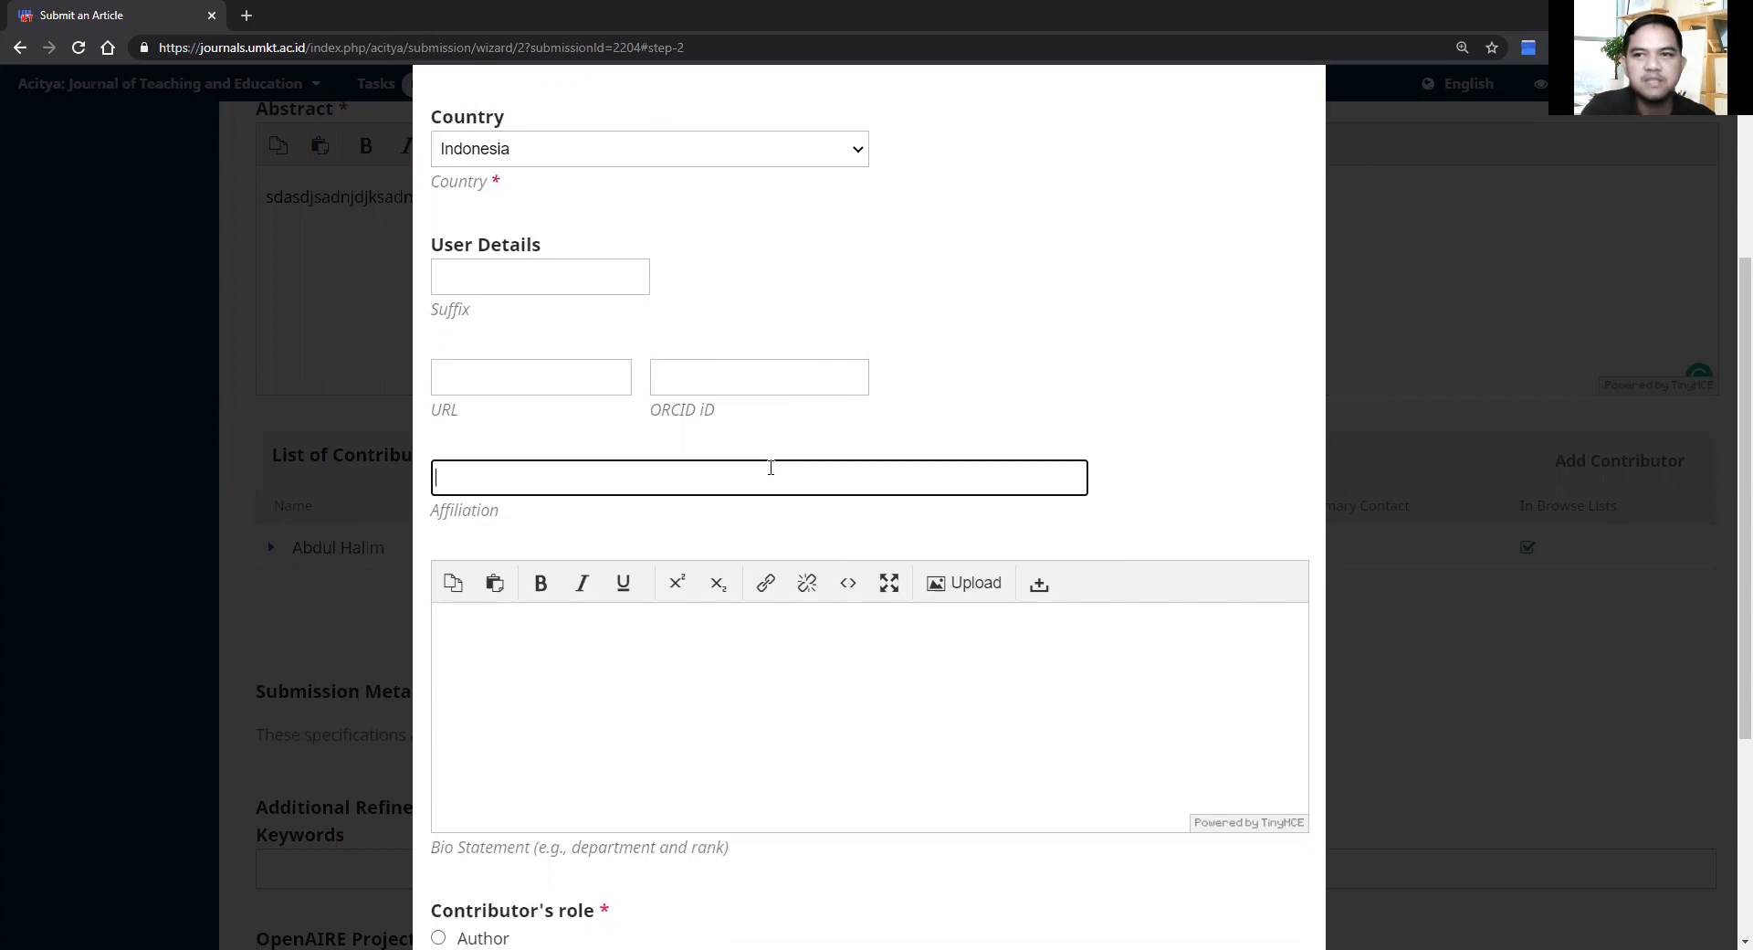
pyautogui.write('Muhammadiyah Open University')
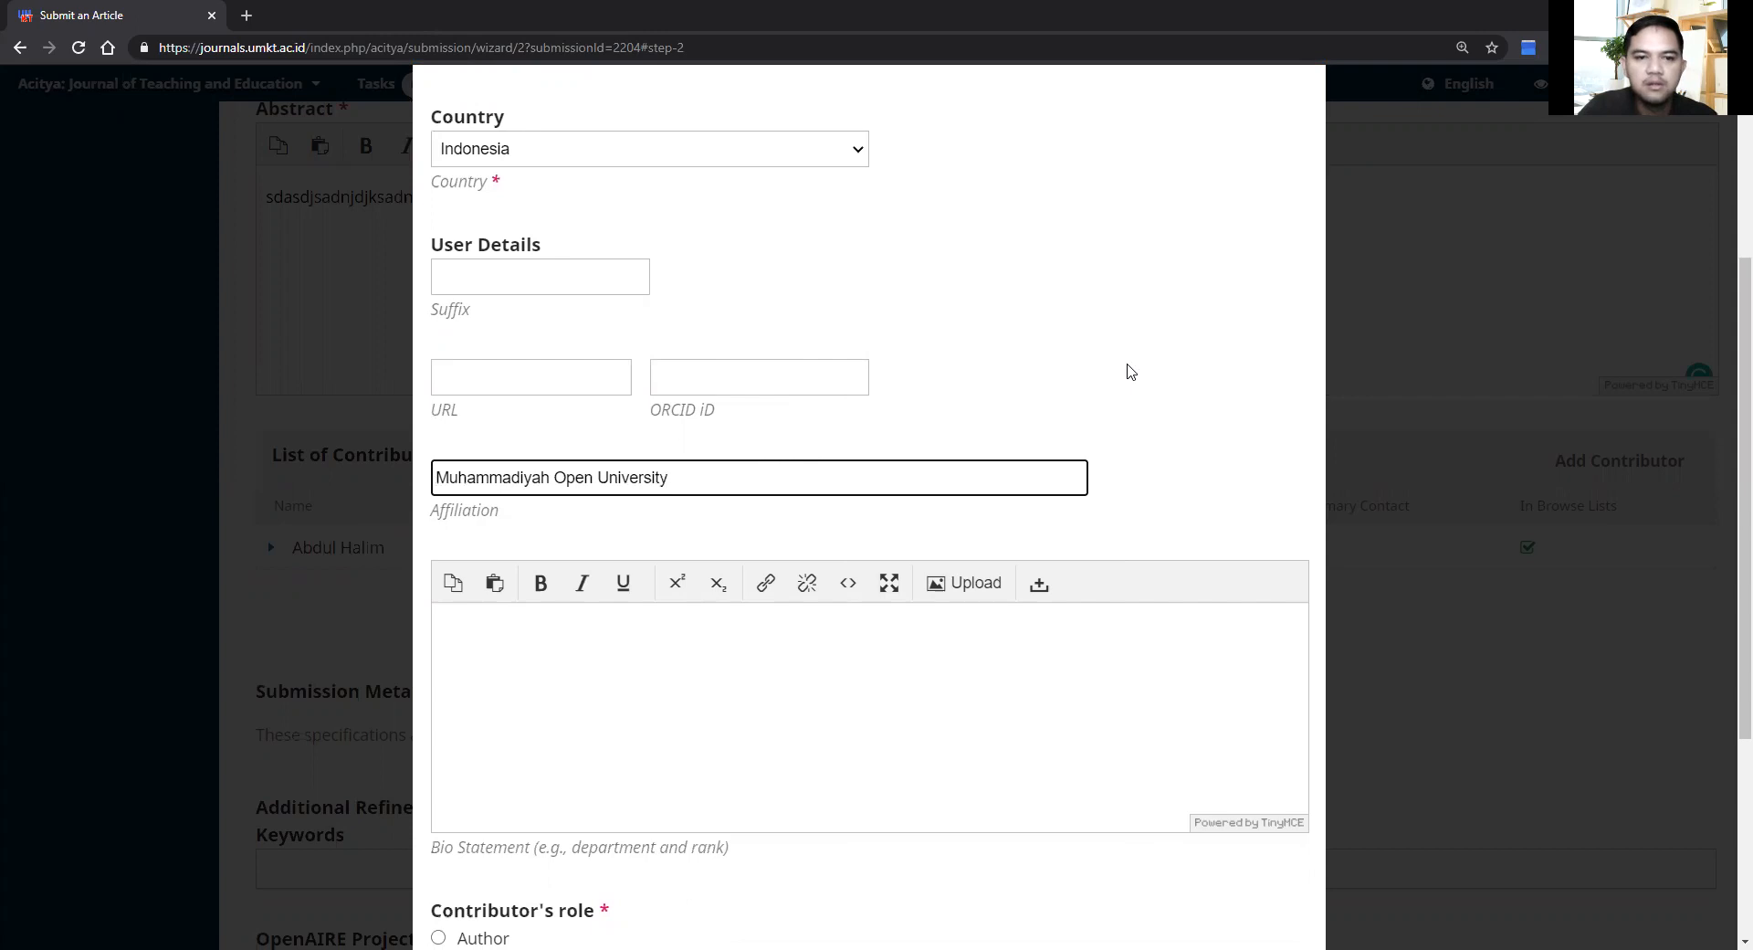
pyautogui.scroll(-4, 1130, 370)
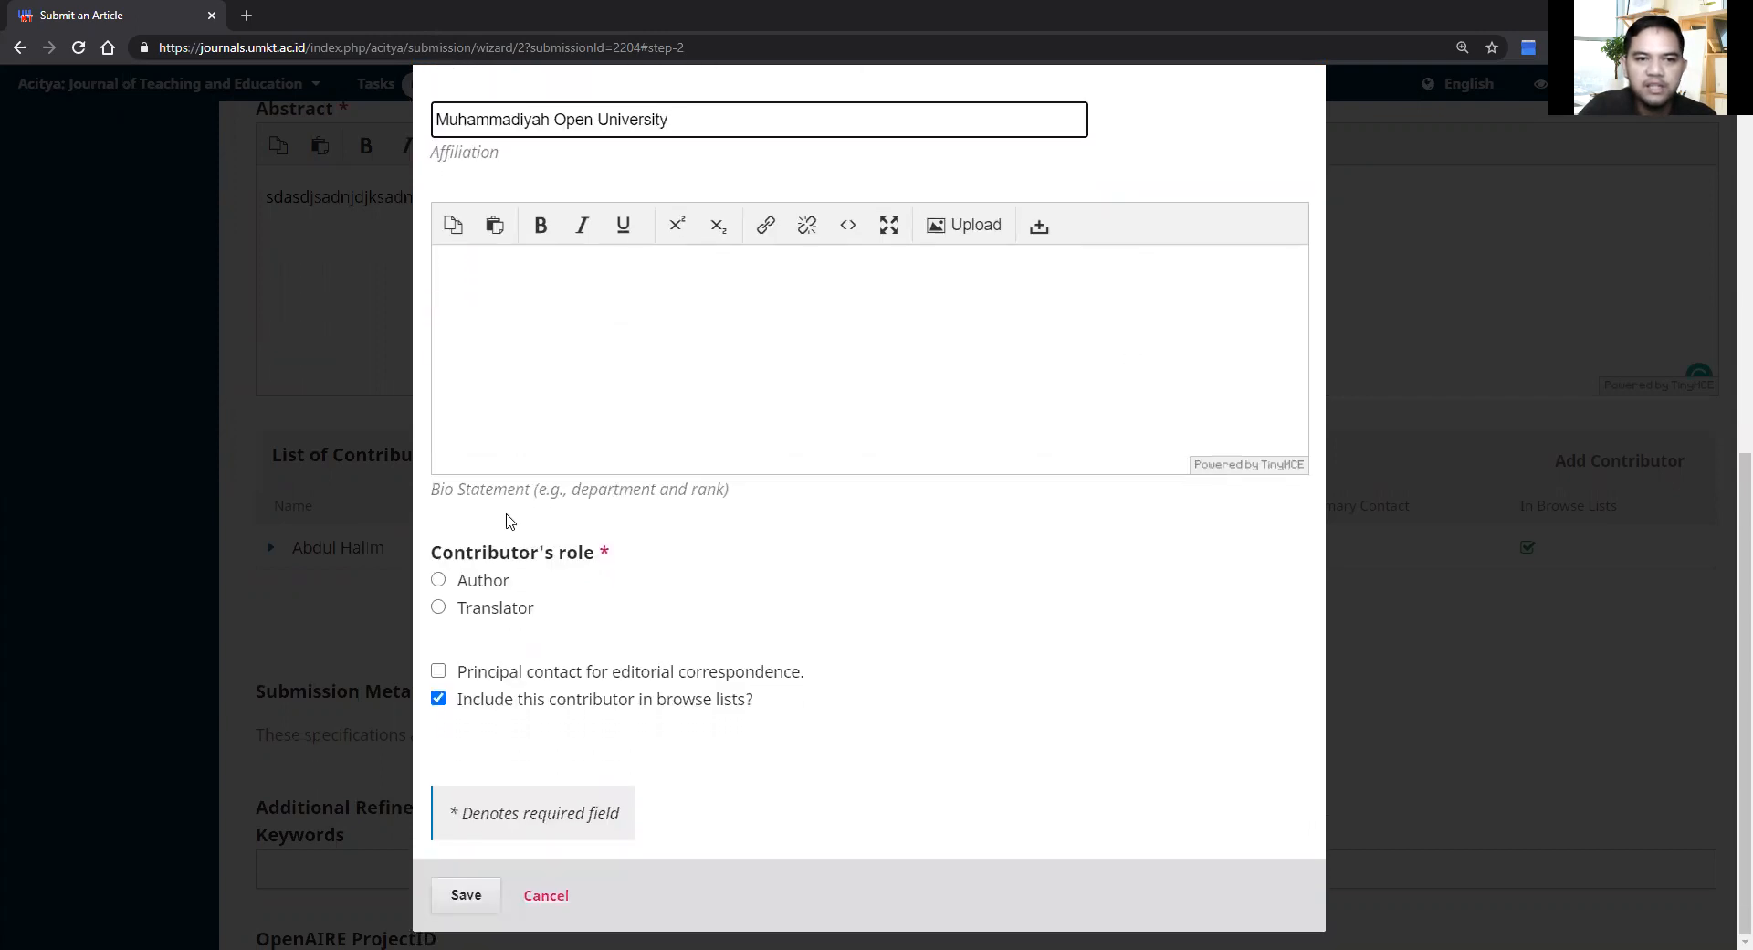
pyautogui.click(439, 581)
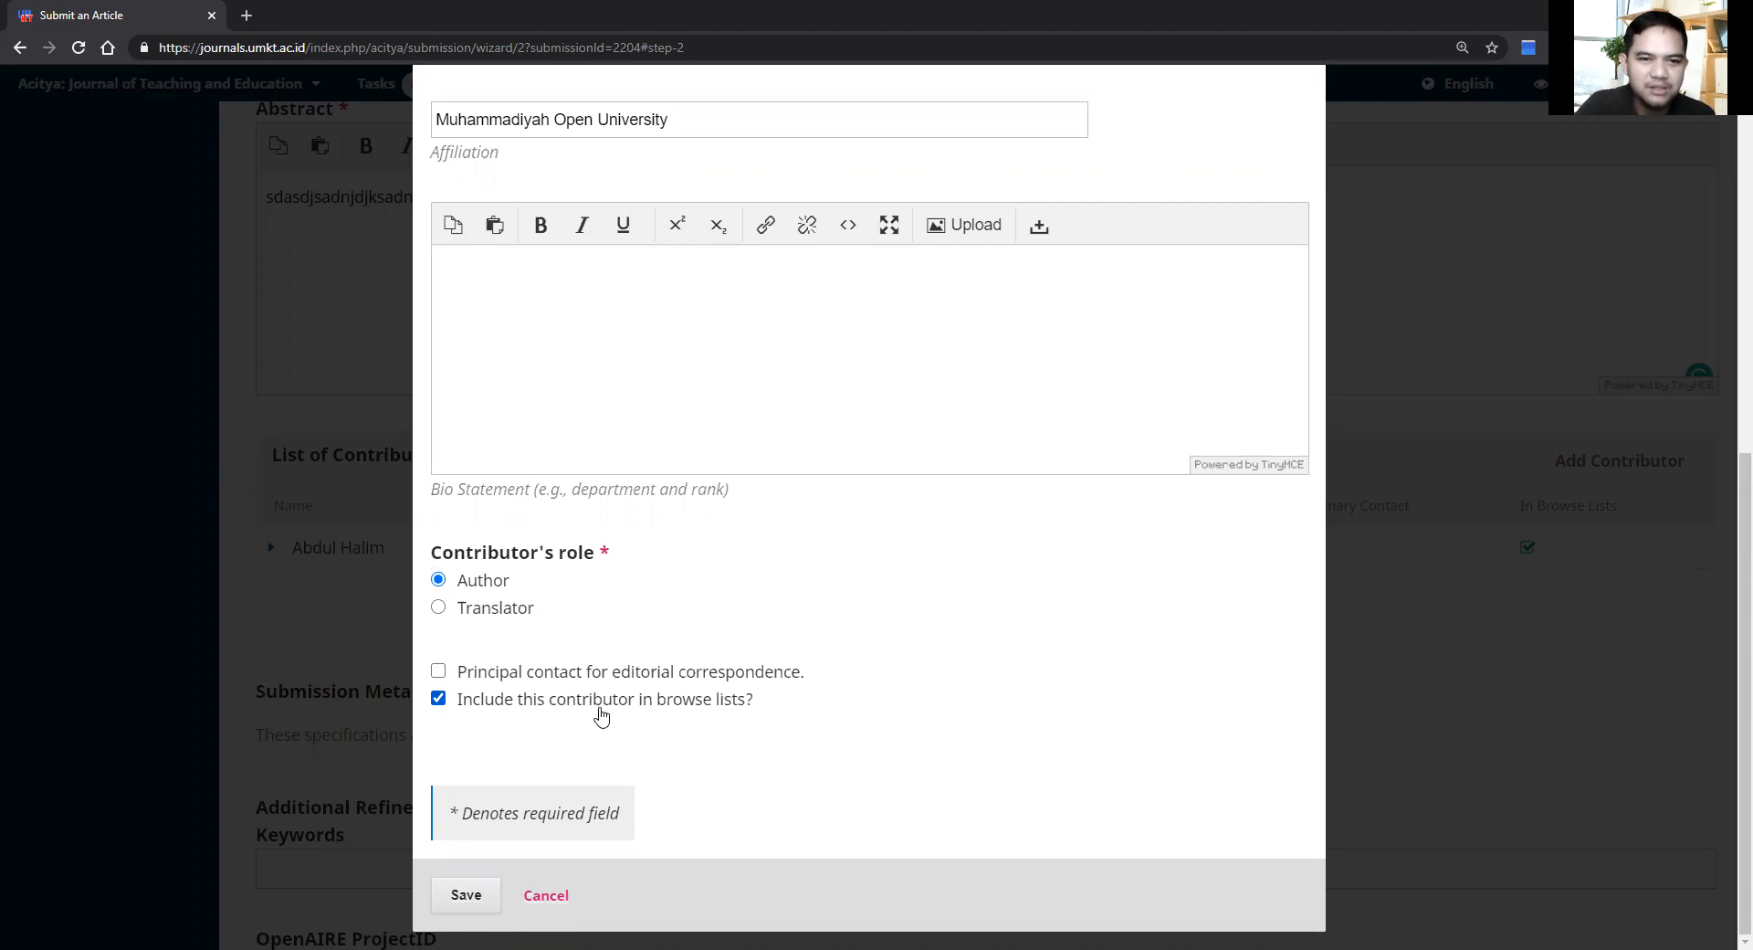
pyautogui.click(466, 897)
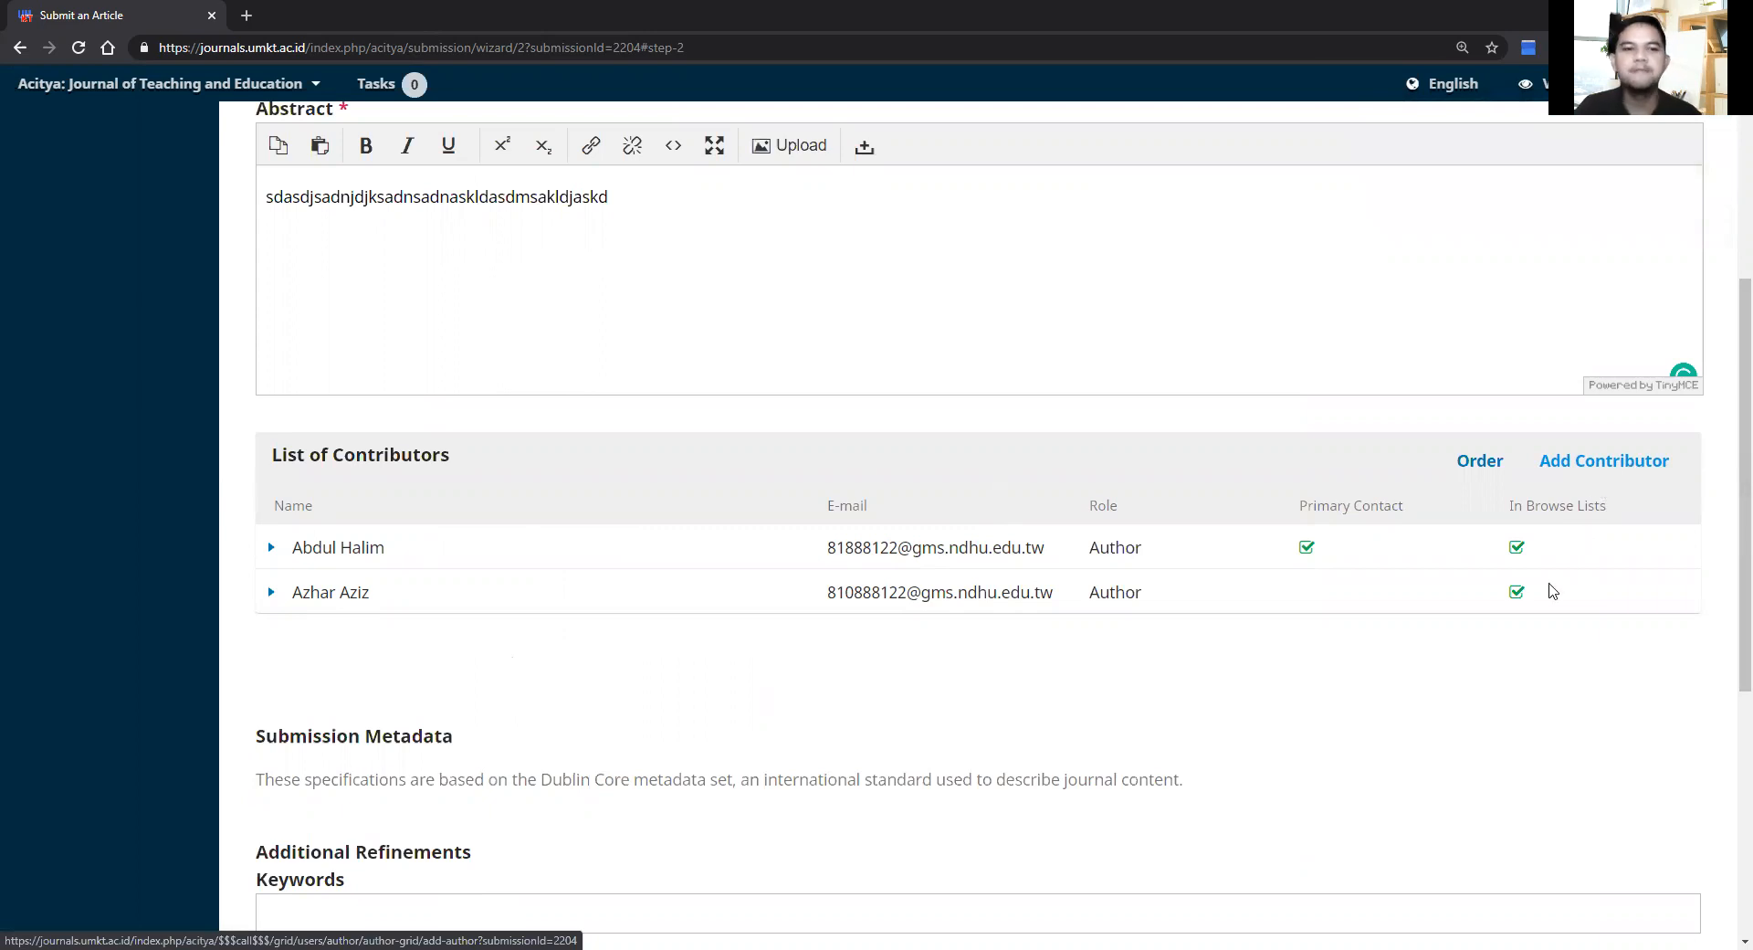
# Step: Enter keywords 'Curriculum; education' and 'pendidikan', then save and continue to Confirmation
pyautogui.scroll(-5, 1551, 592)
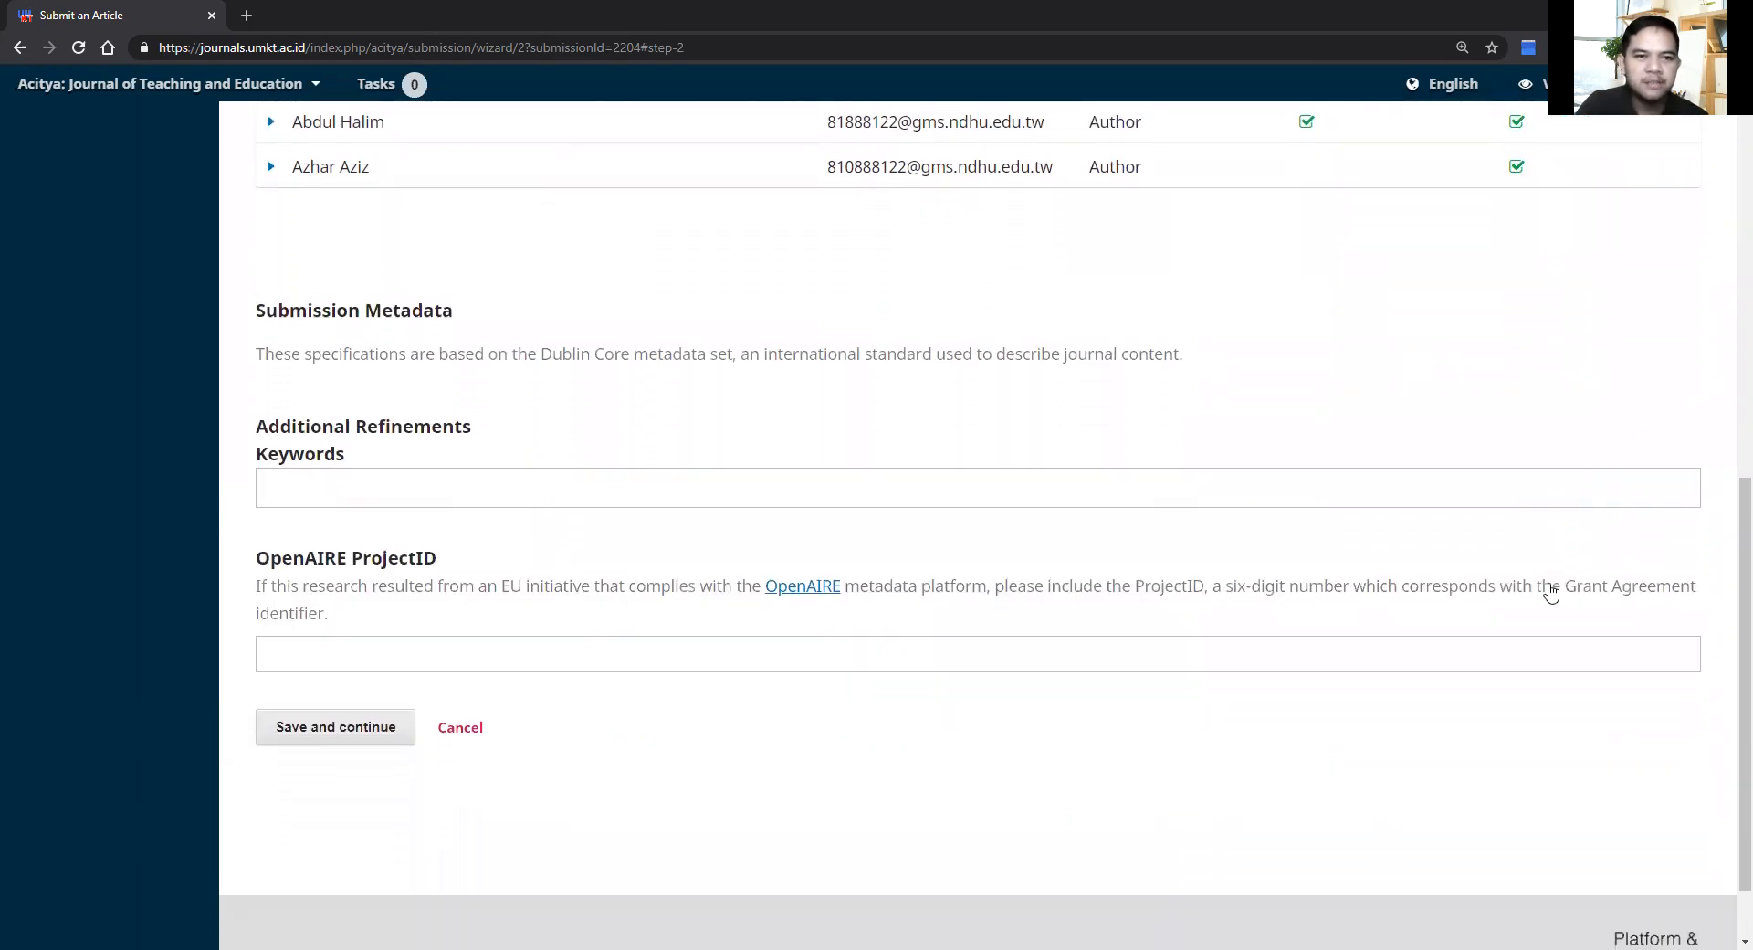
pyautogui.click(758, 478)
pyautogui.write('Curricu')
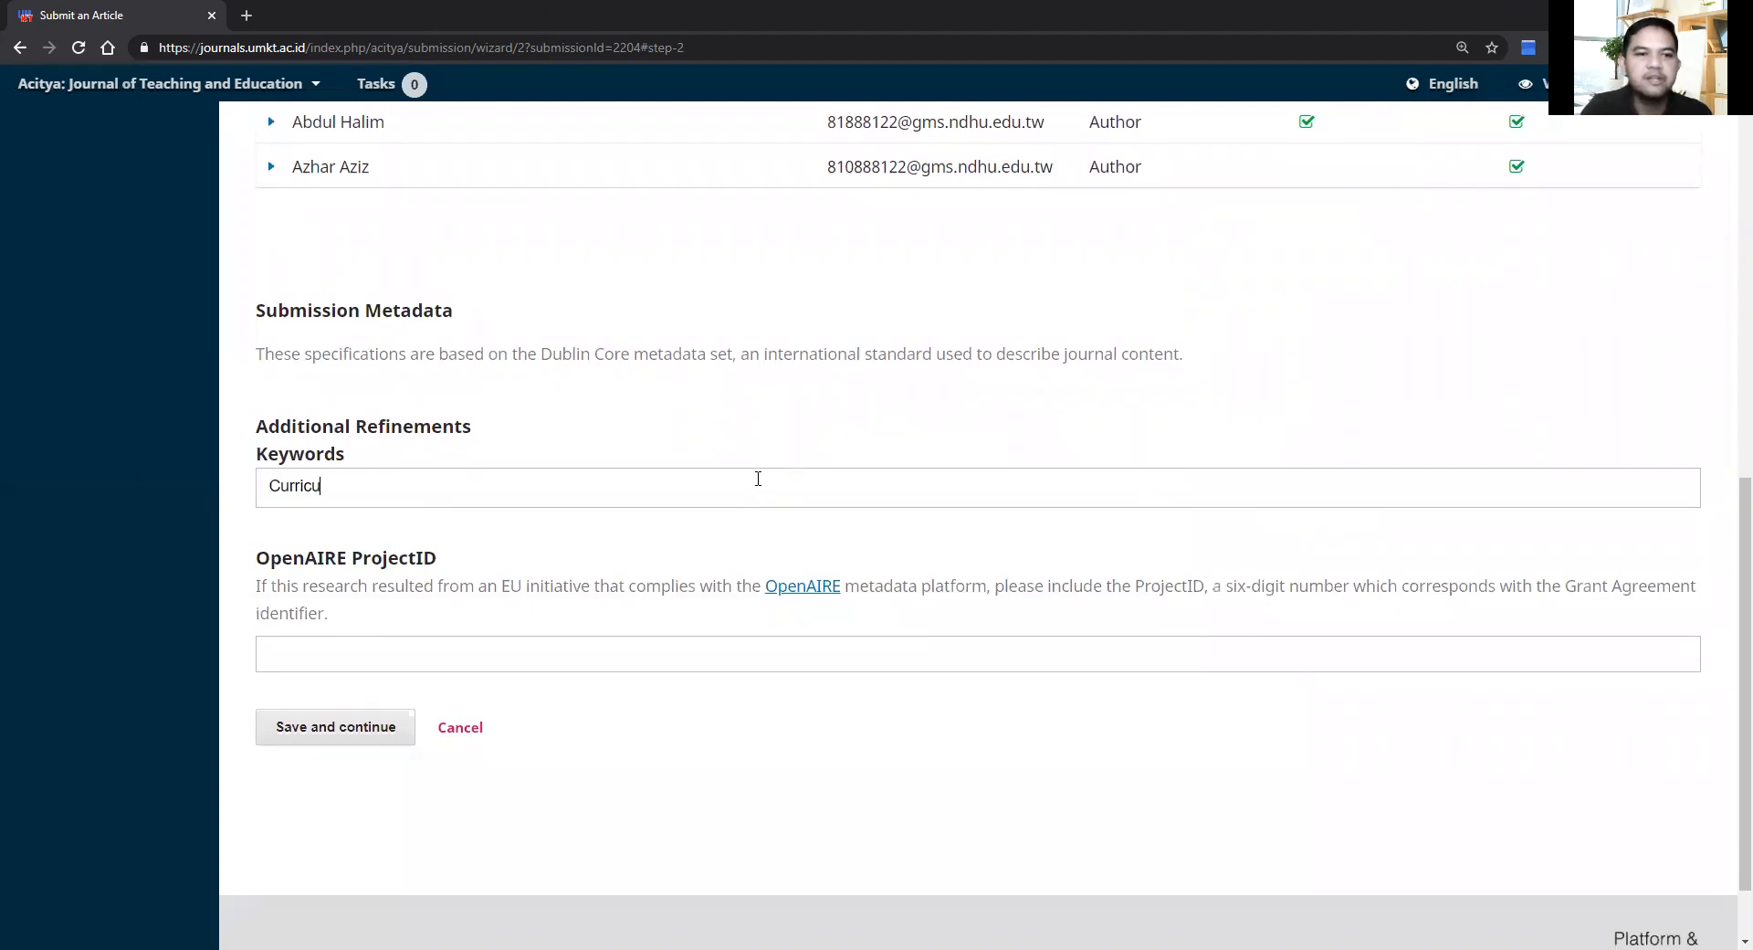
pyautogui.write('lum')
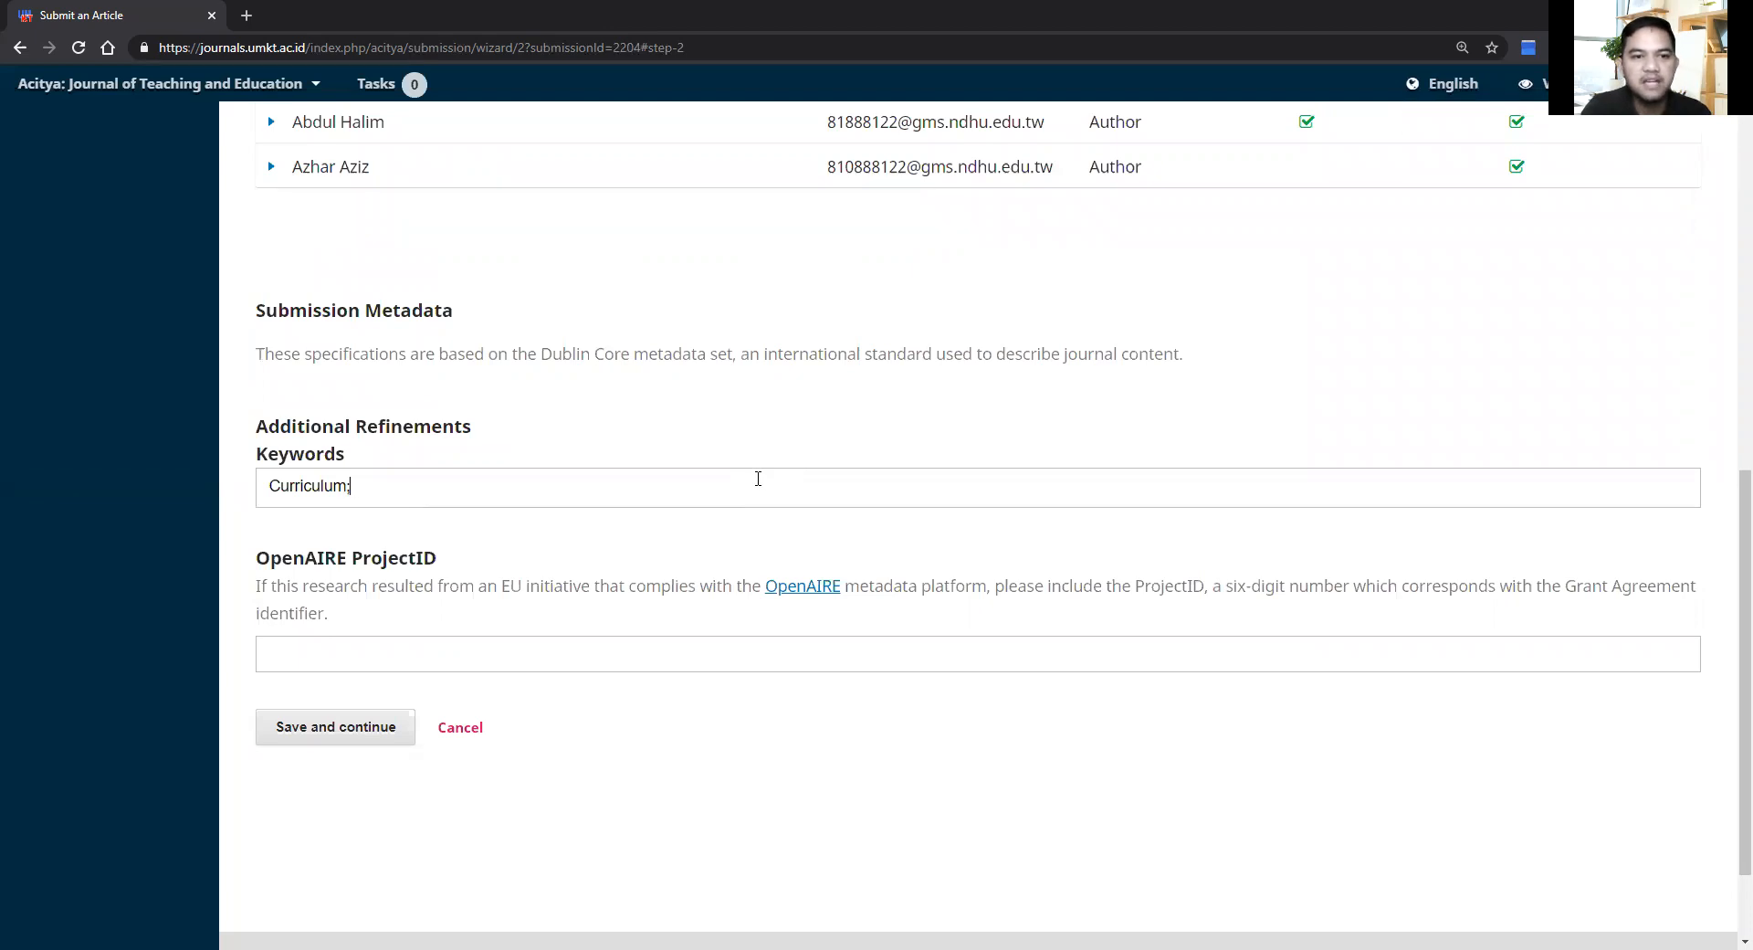
pyautogui.write('; educa')
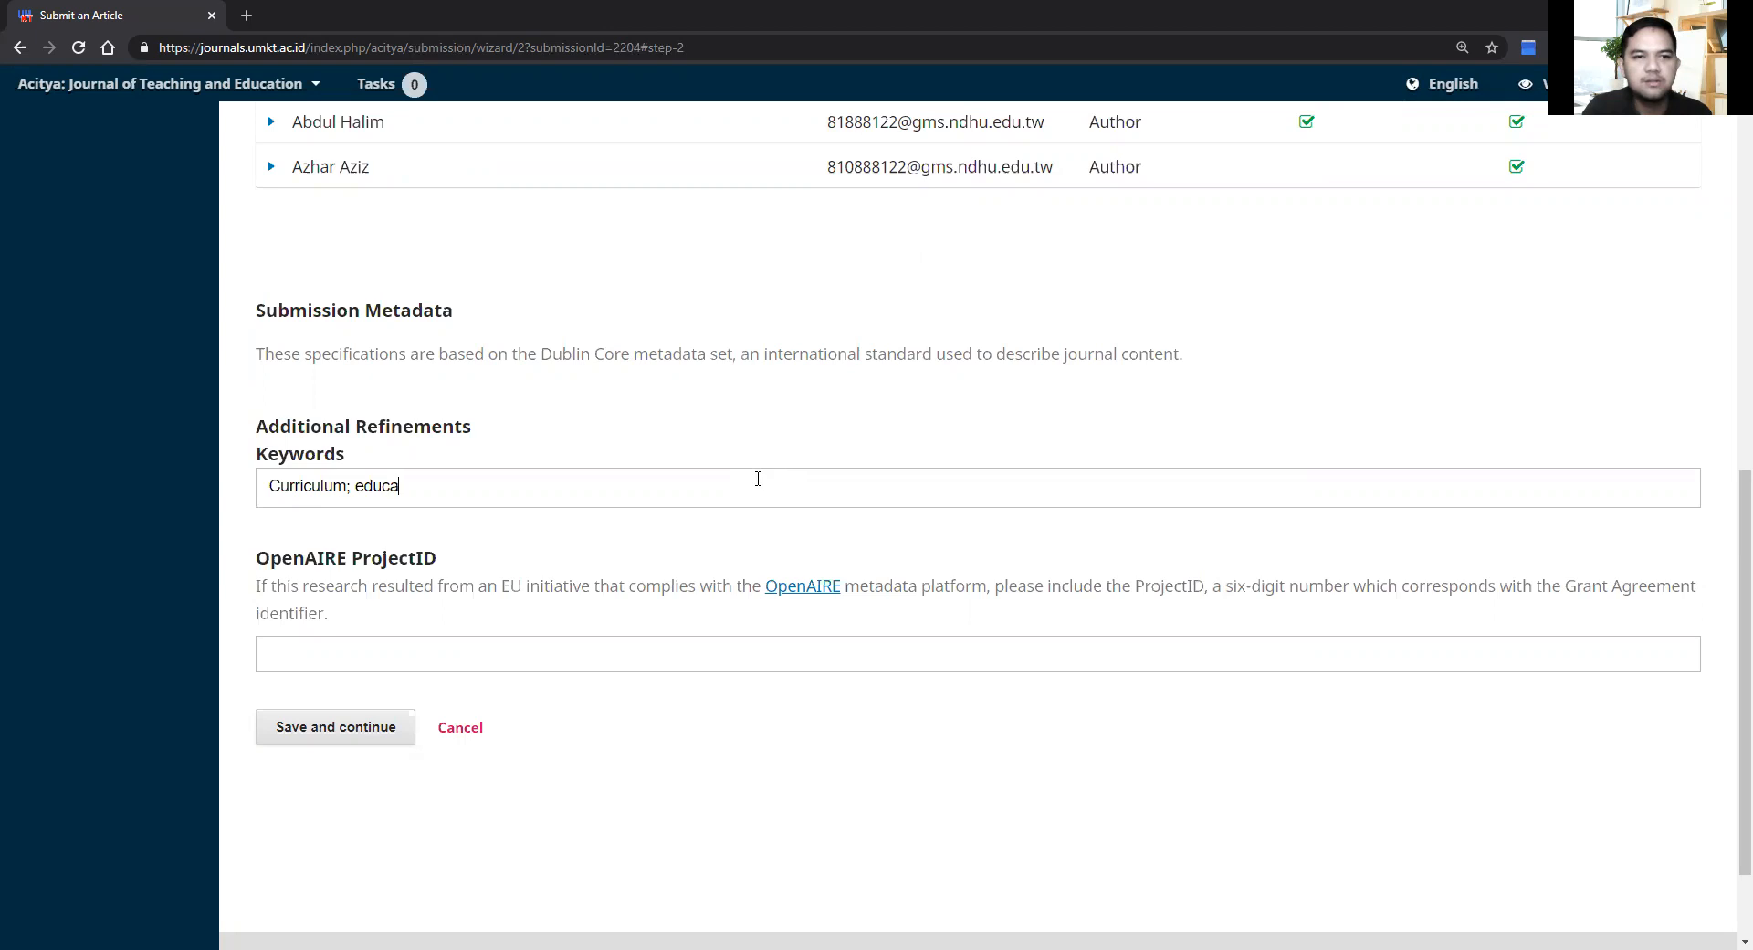
pyautogui.write('tion')
pyautogui.press('Return')
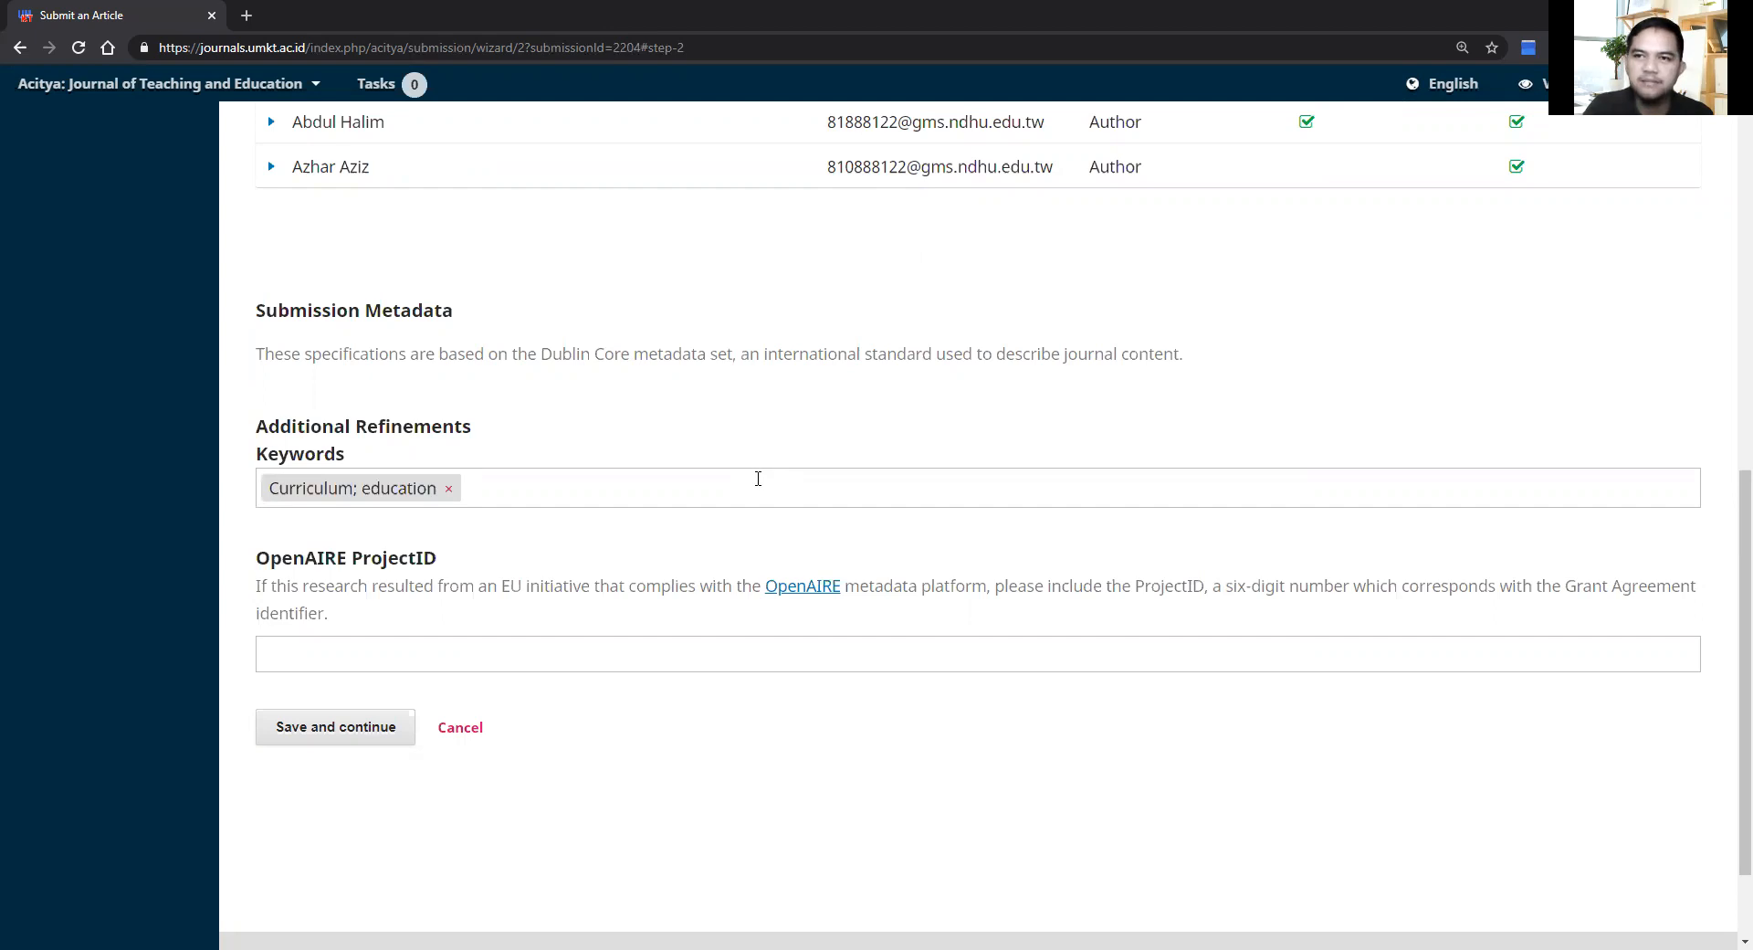
pyautogui.write('pend')
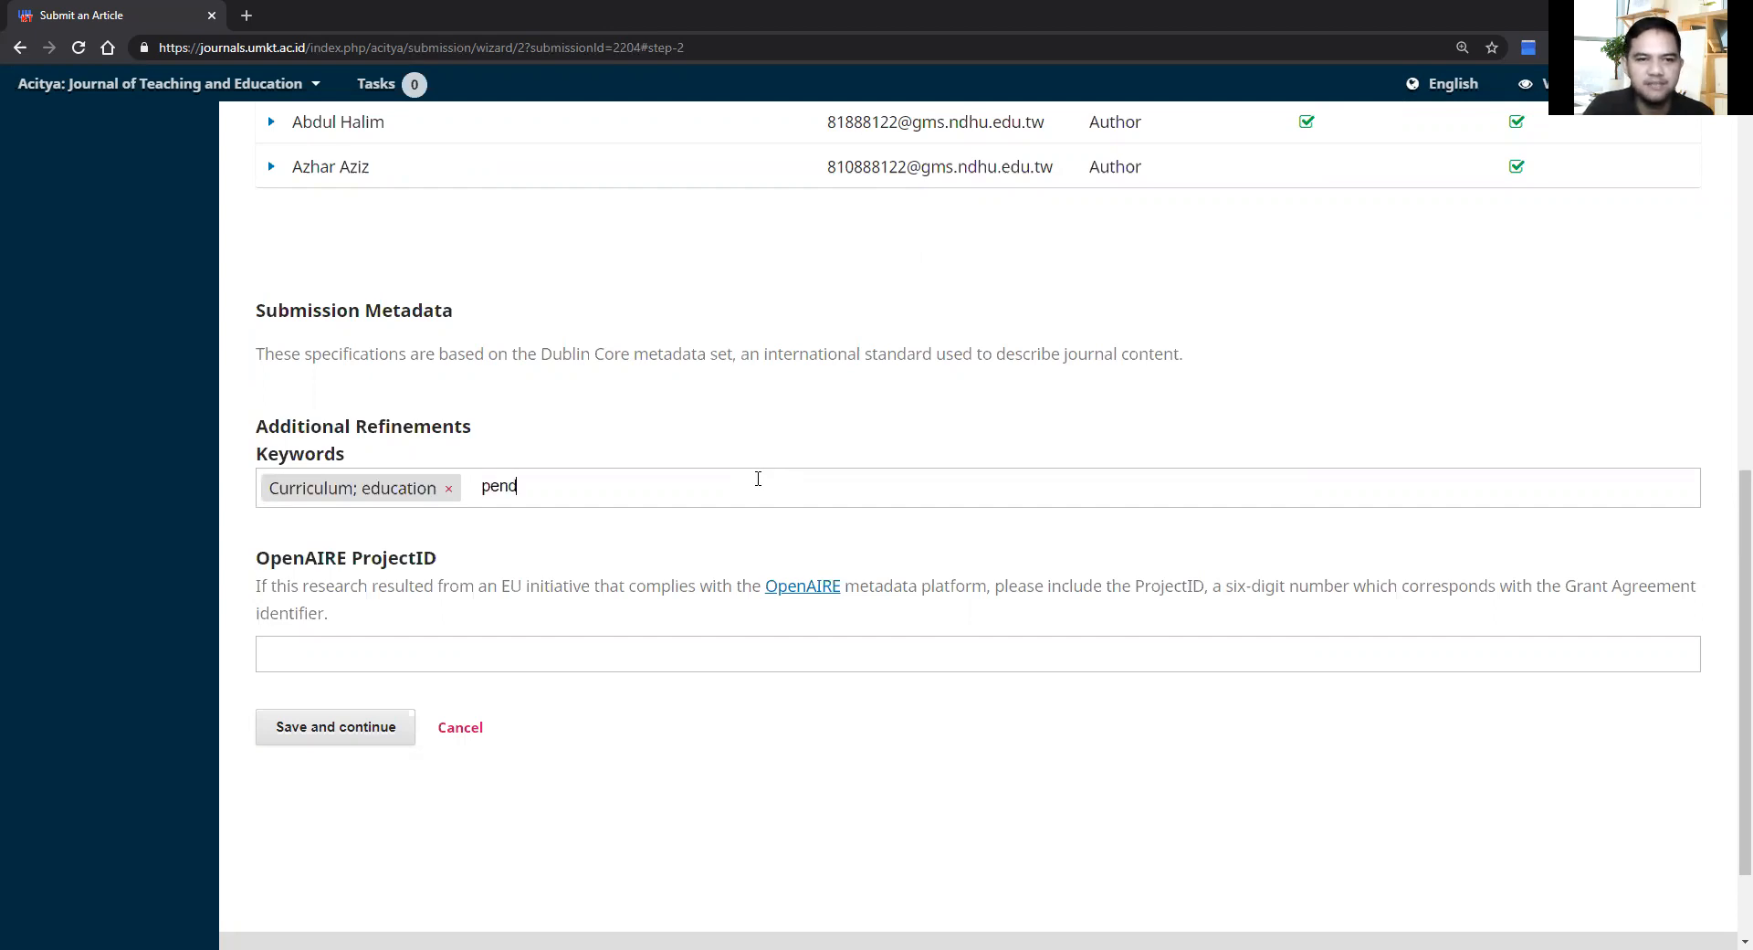
pyautogui.write('idikan')
pyautogui.press('Return')
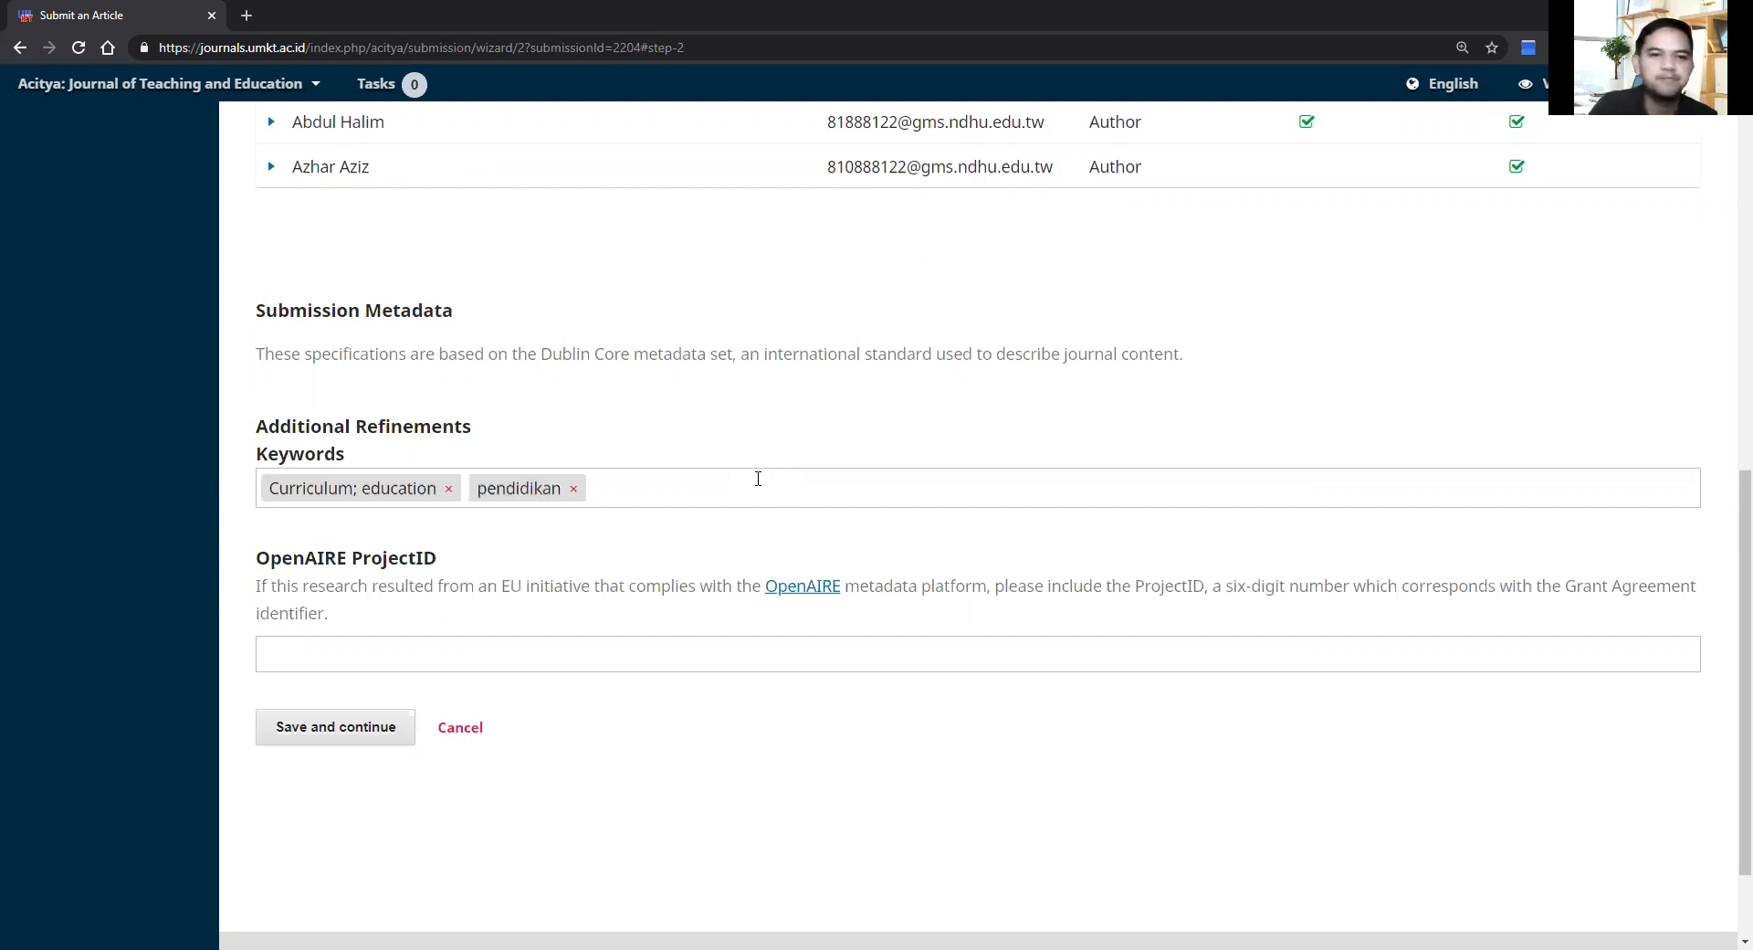
pyautogui.click(360, 736)
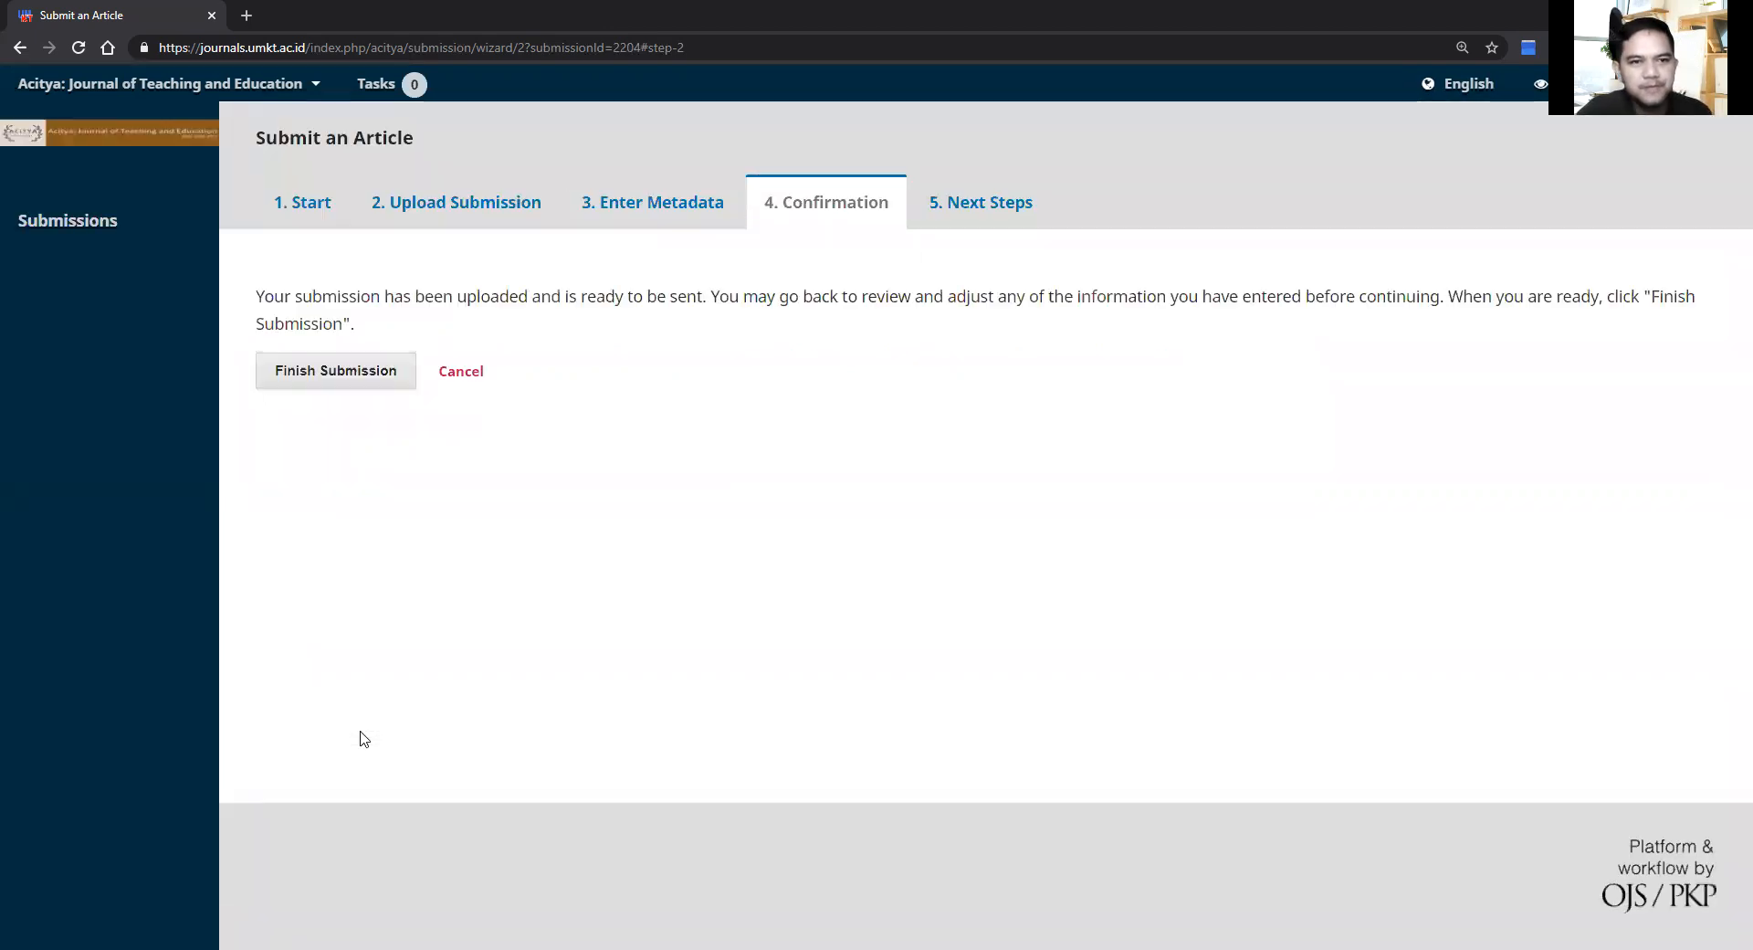
# Step: Finish and confirm the submission, then view it in the Submissions queue
pyautogui.click(351, 371)
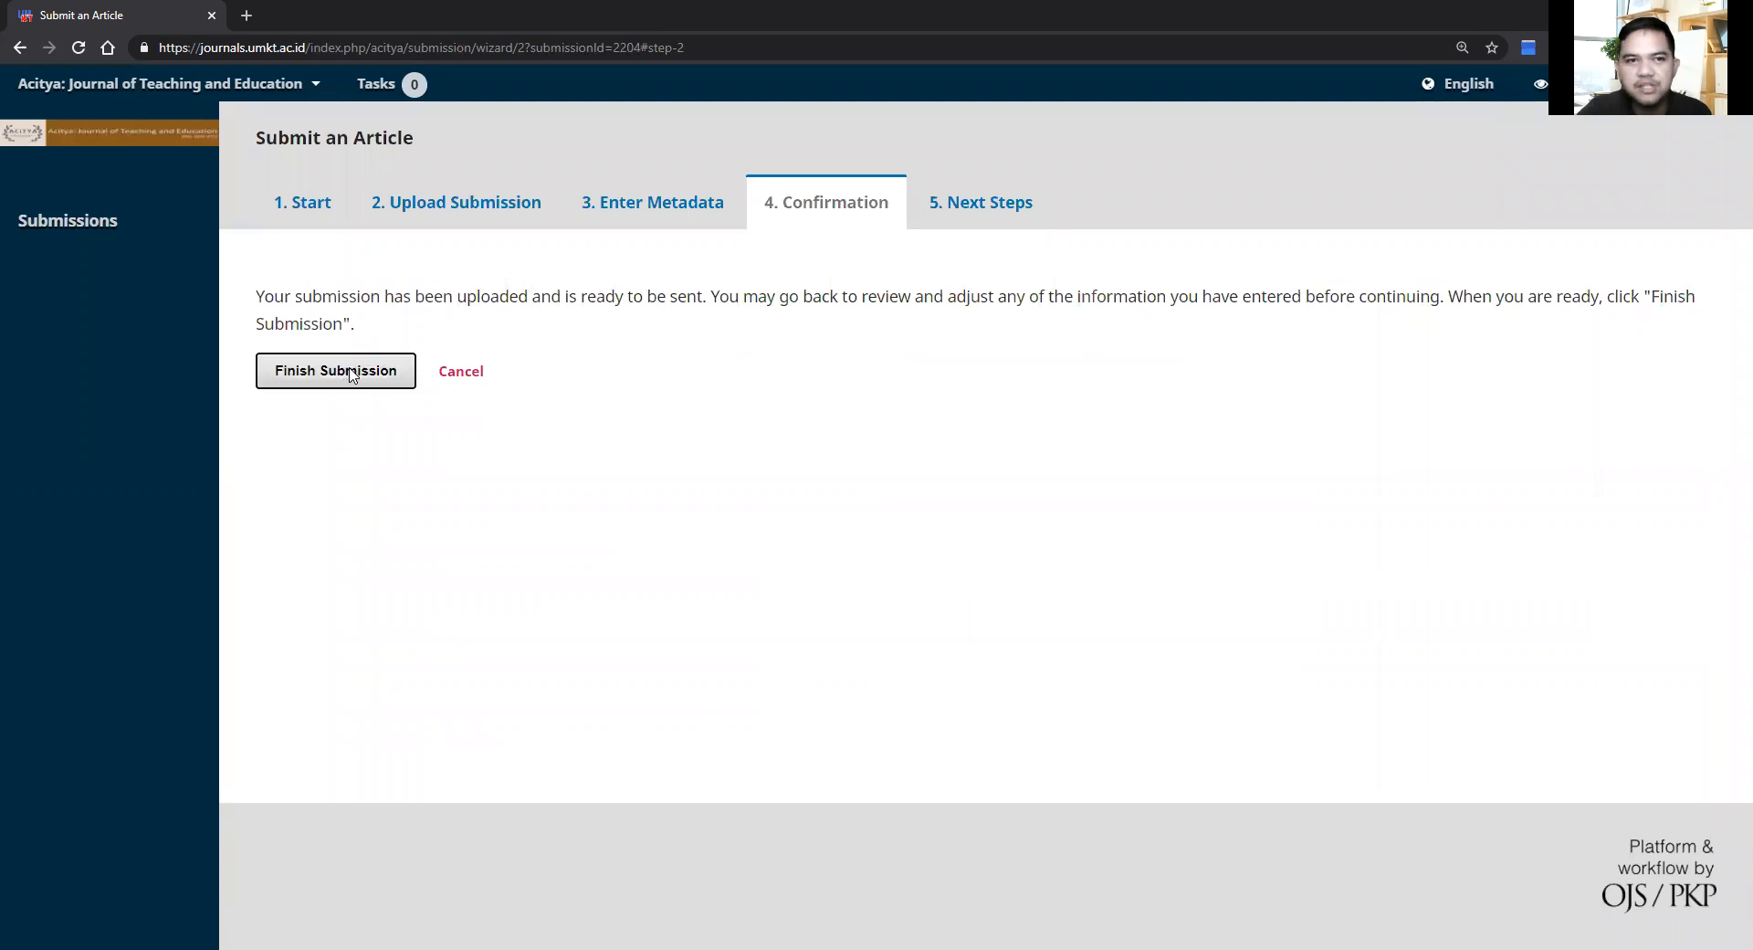
pyautogui.click(651, 266)
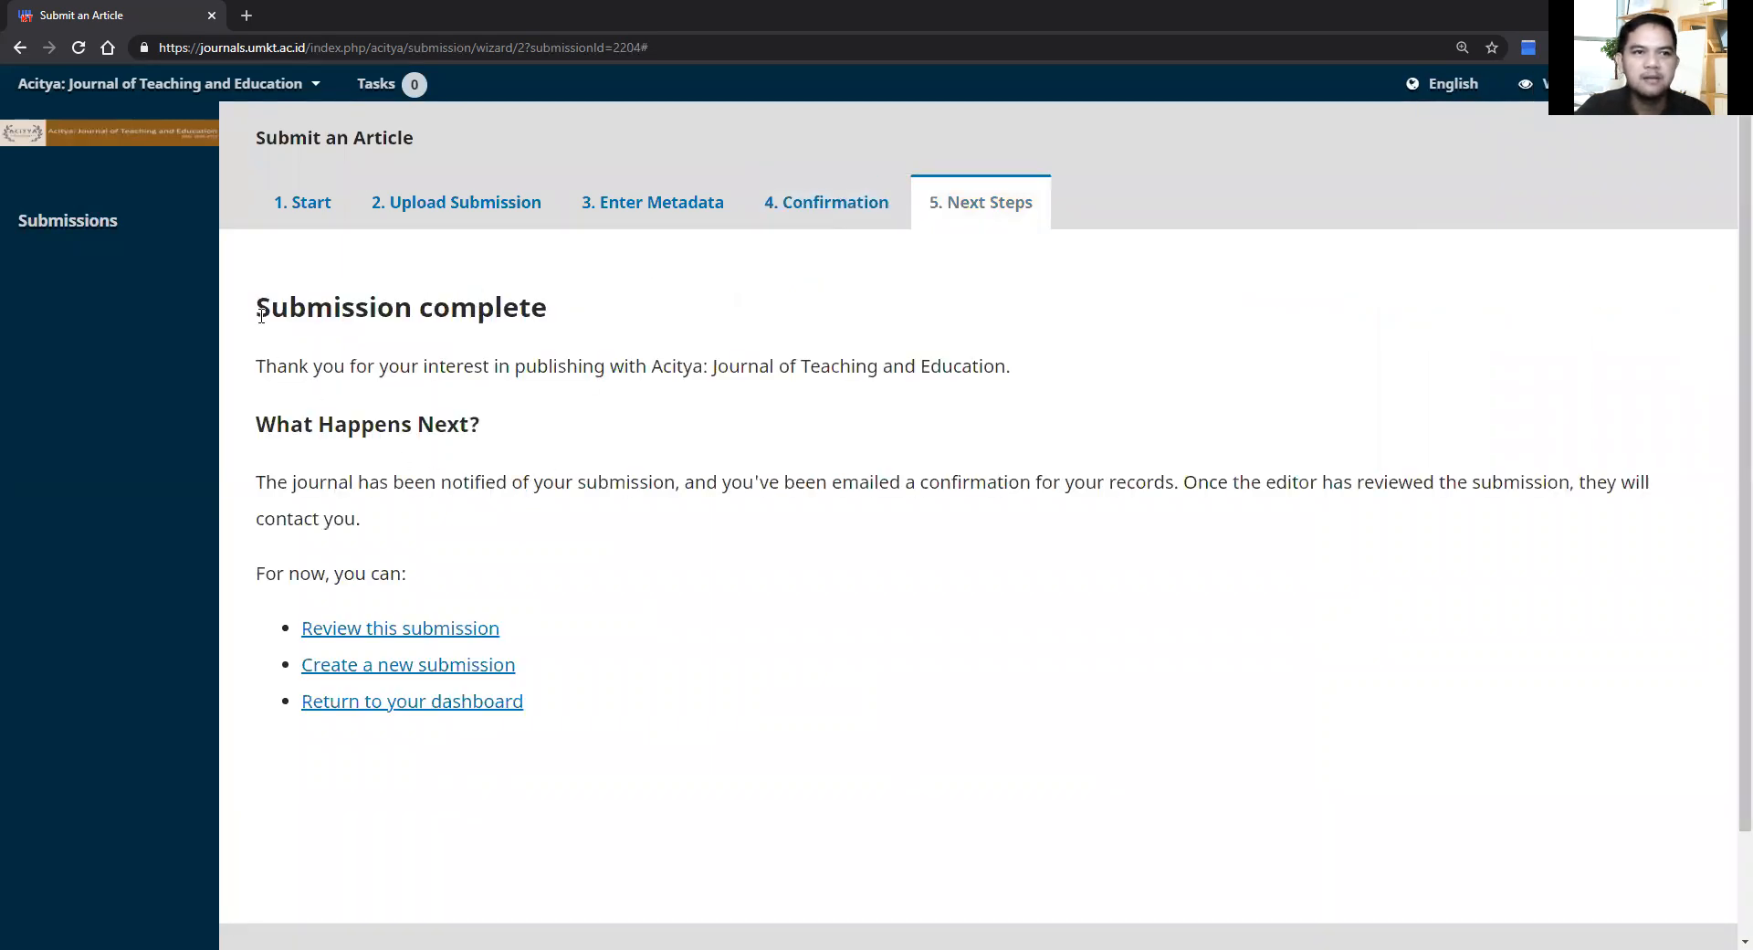
pyautogui.click(107, 243)
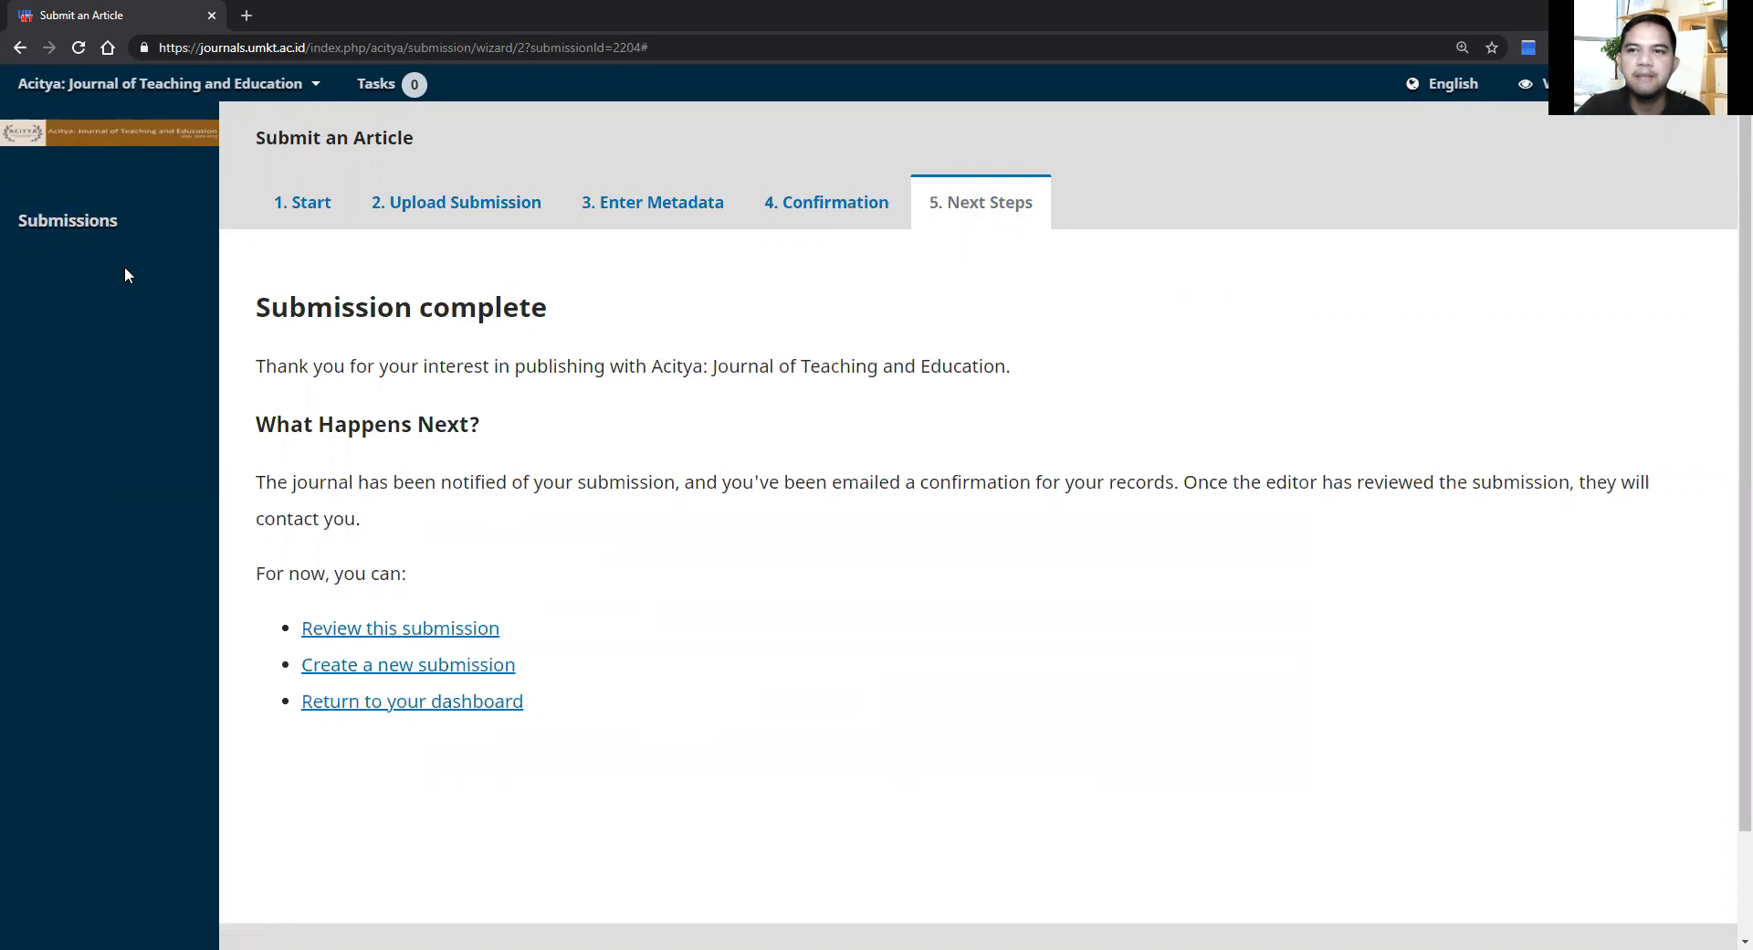
pyautogui.click(88, 237)
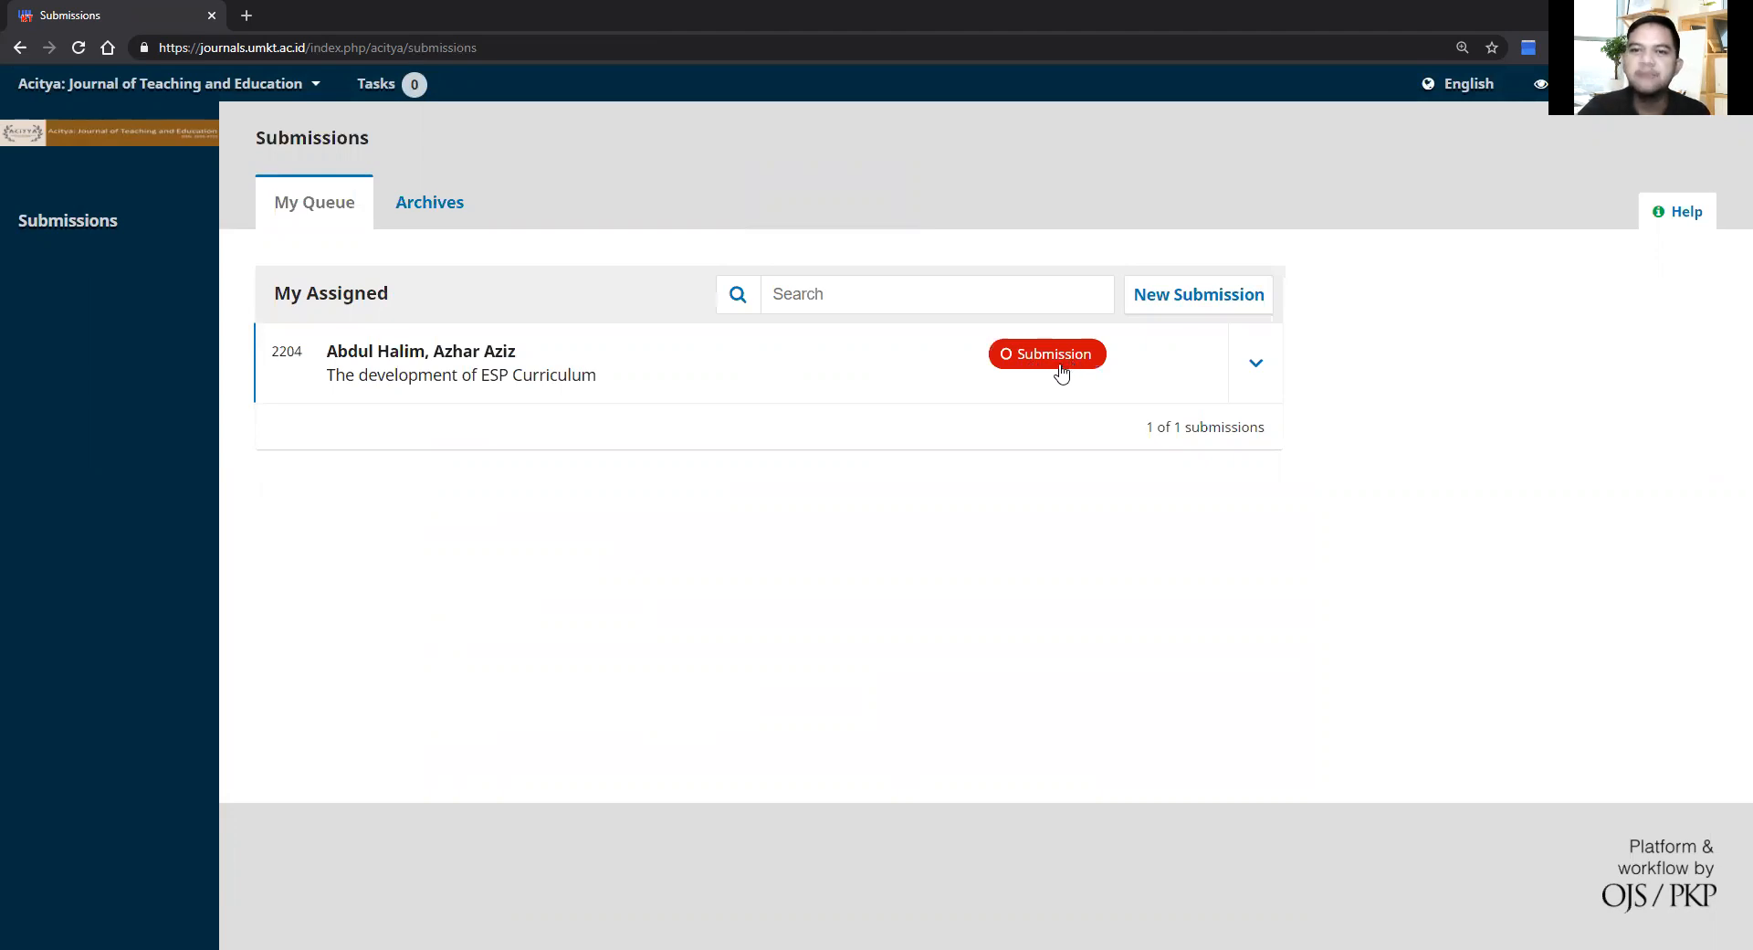
# Step: Expand 'The development of ESP Curriculum' in the queue and open its author dashboard
pyautogui.click(1255, 367)
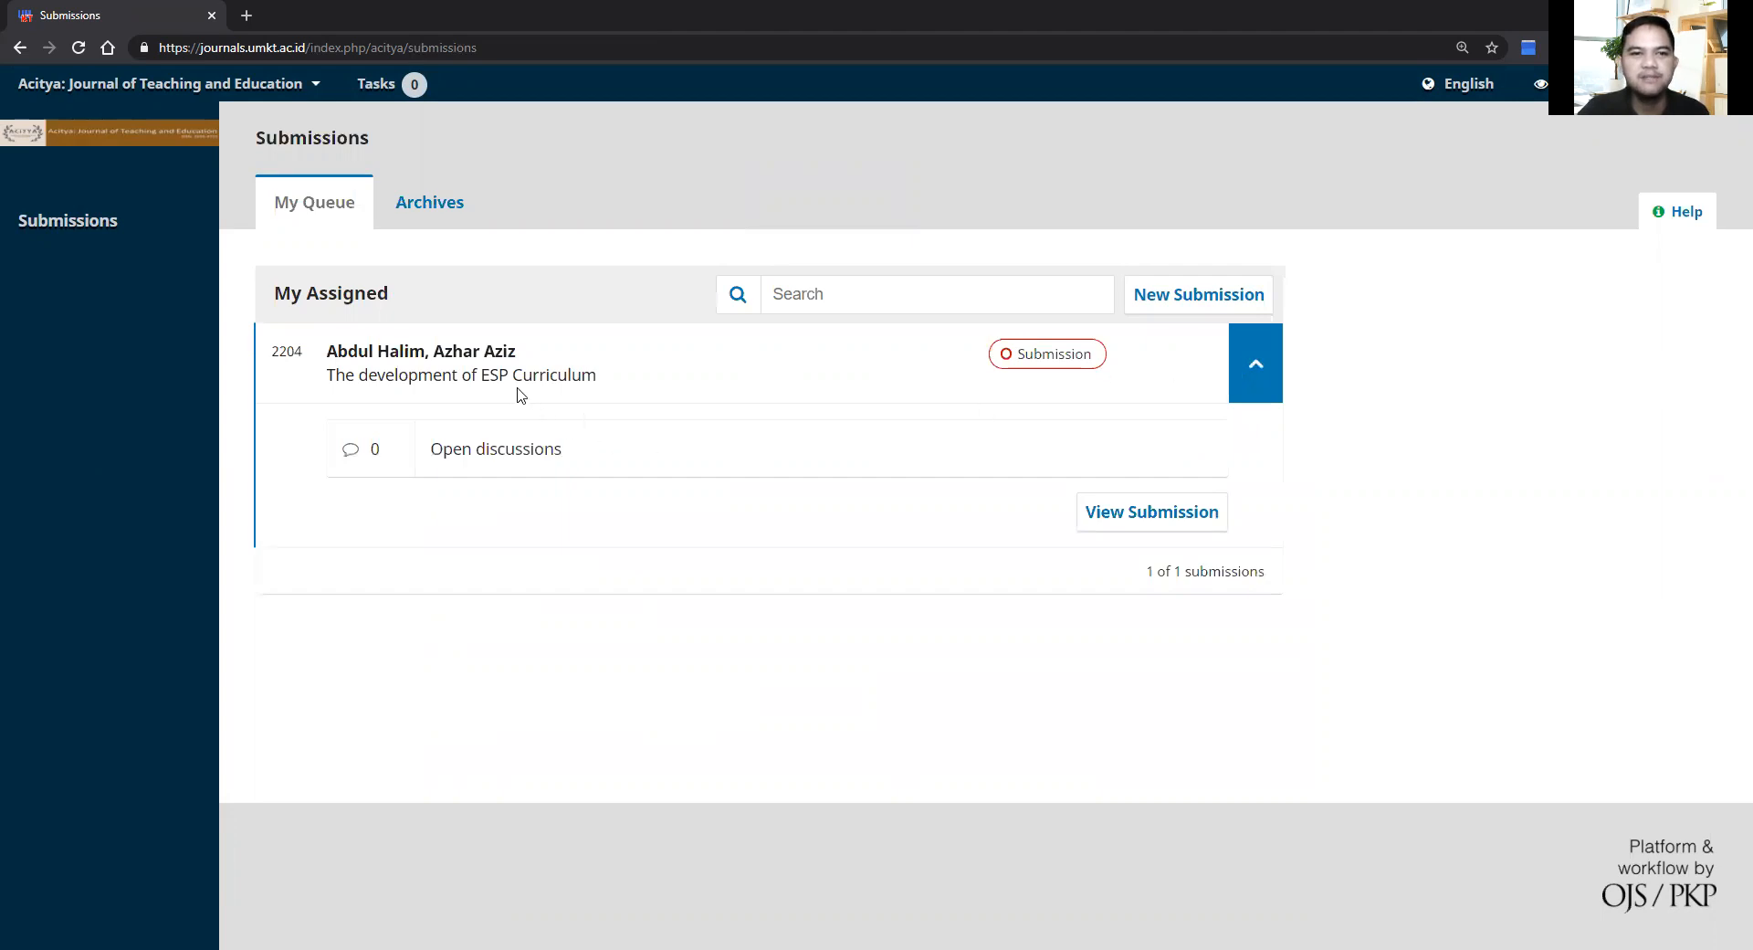
pyautogui.click(1107, 512)
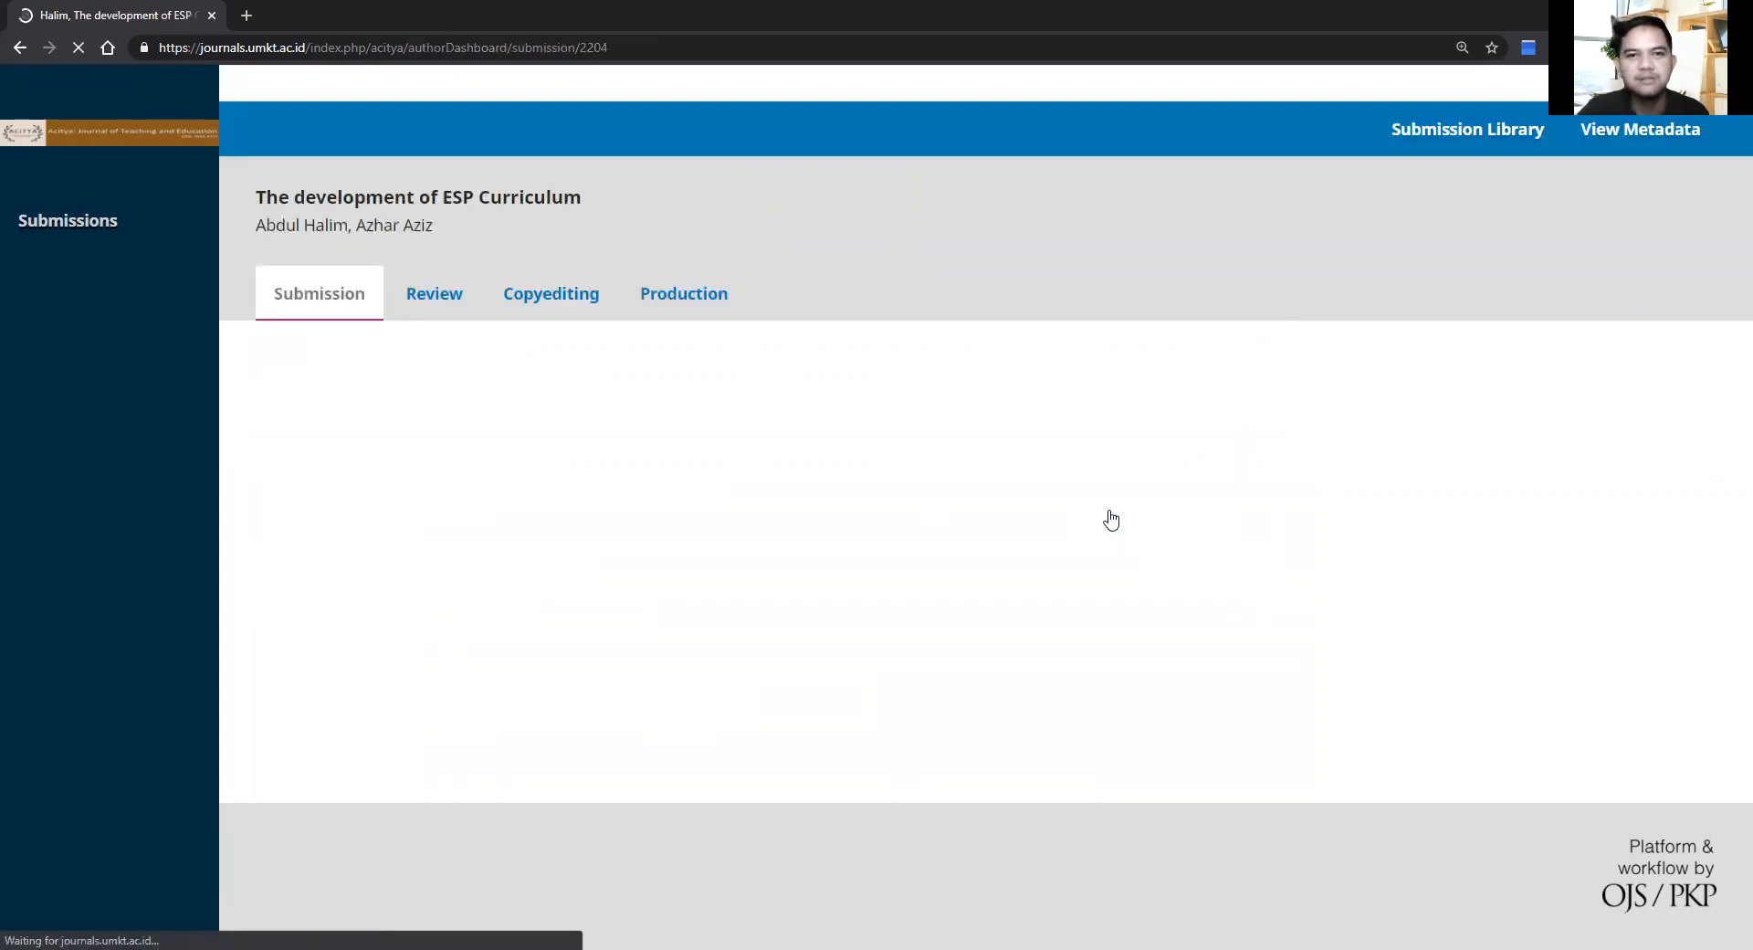
pyautogui.scroll(-2, 1111, 519)
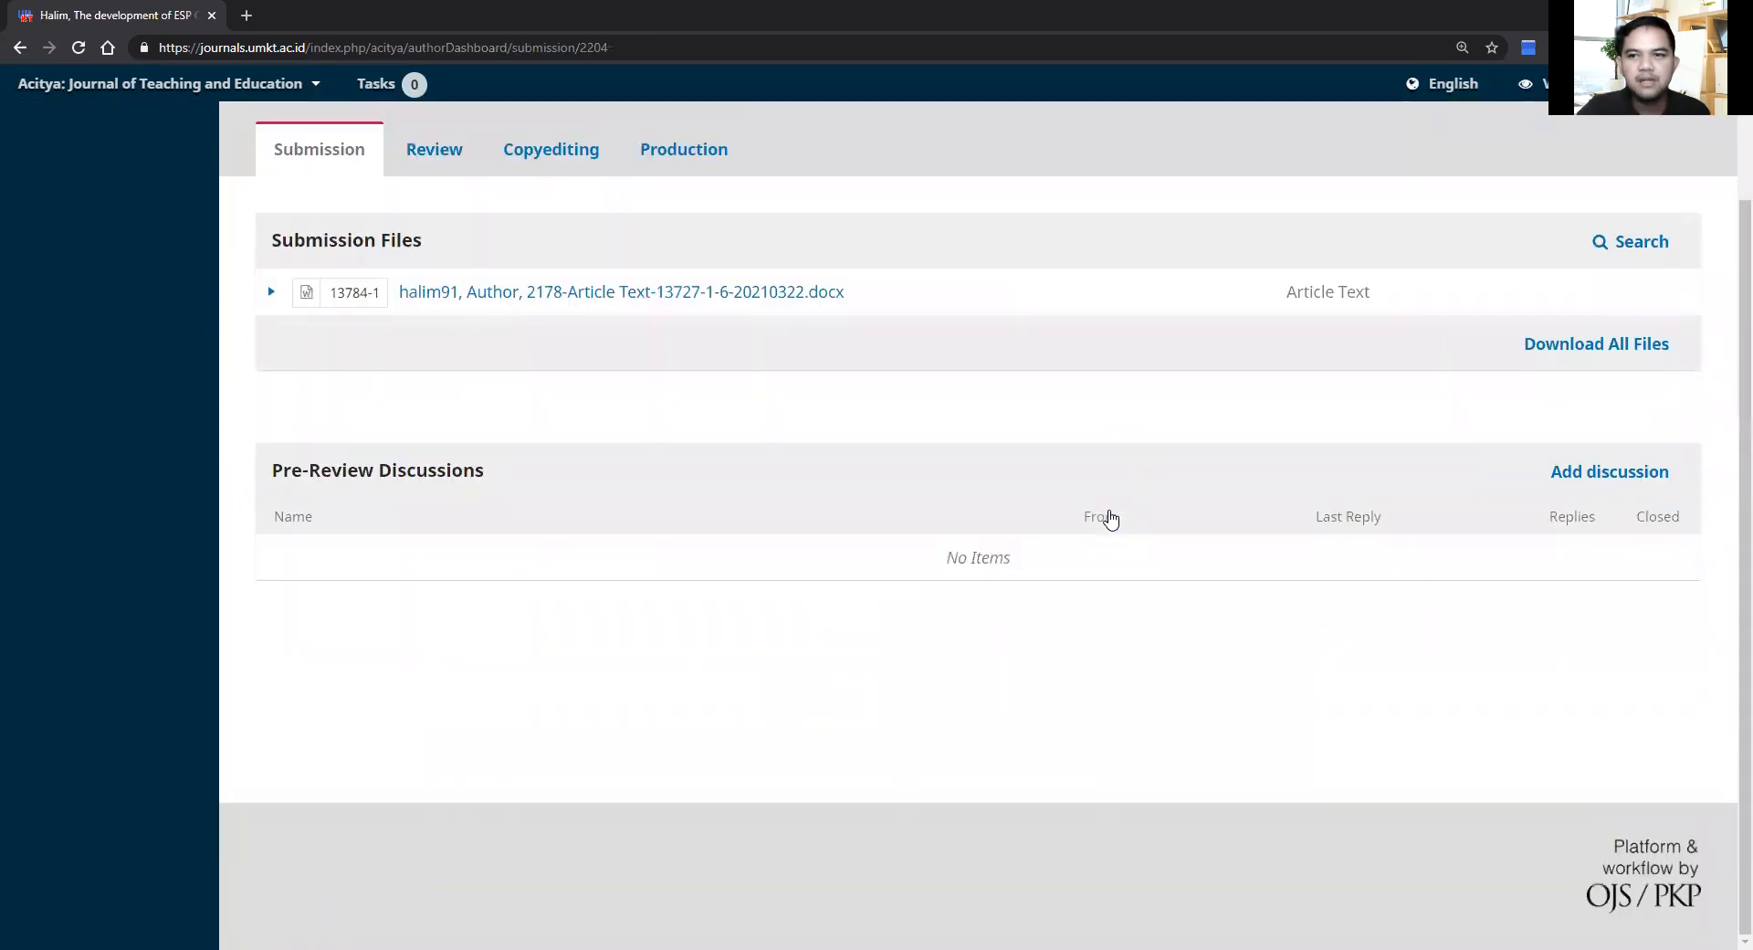
pyautogui.scroll(2, 1111, 518)
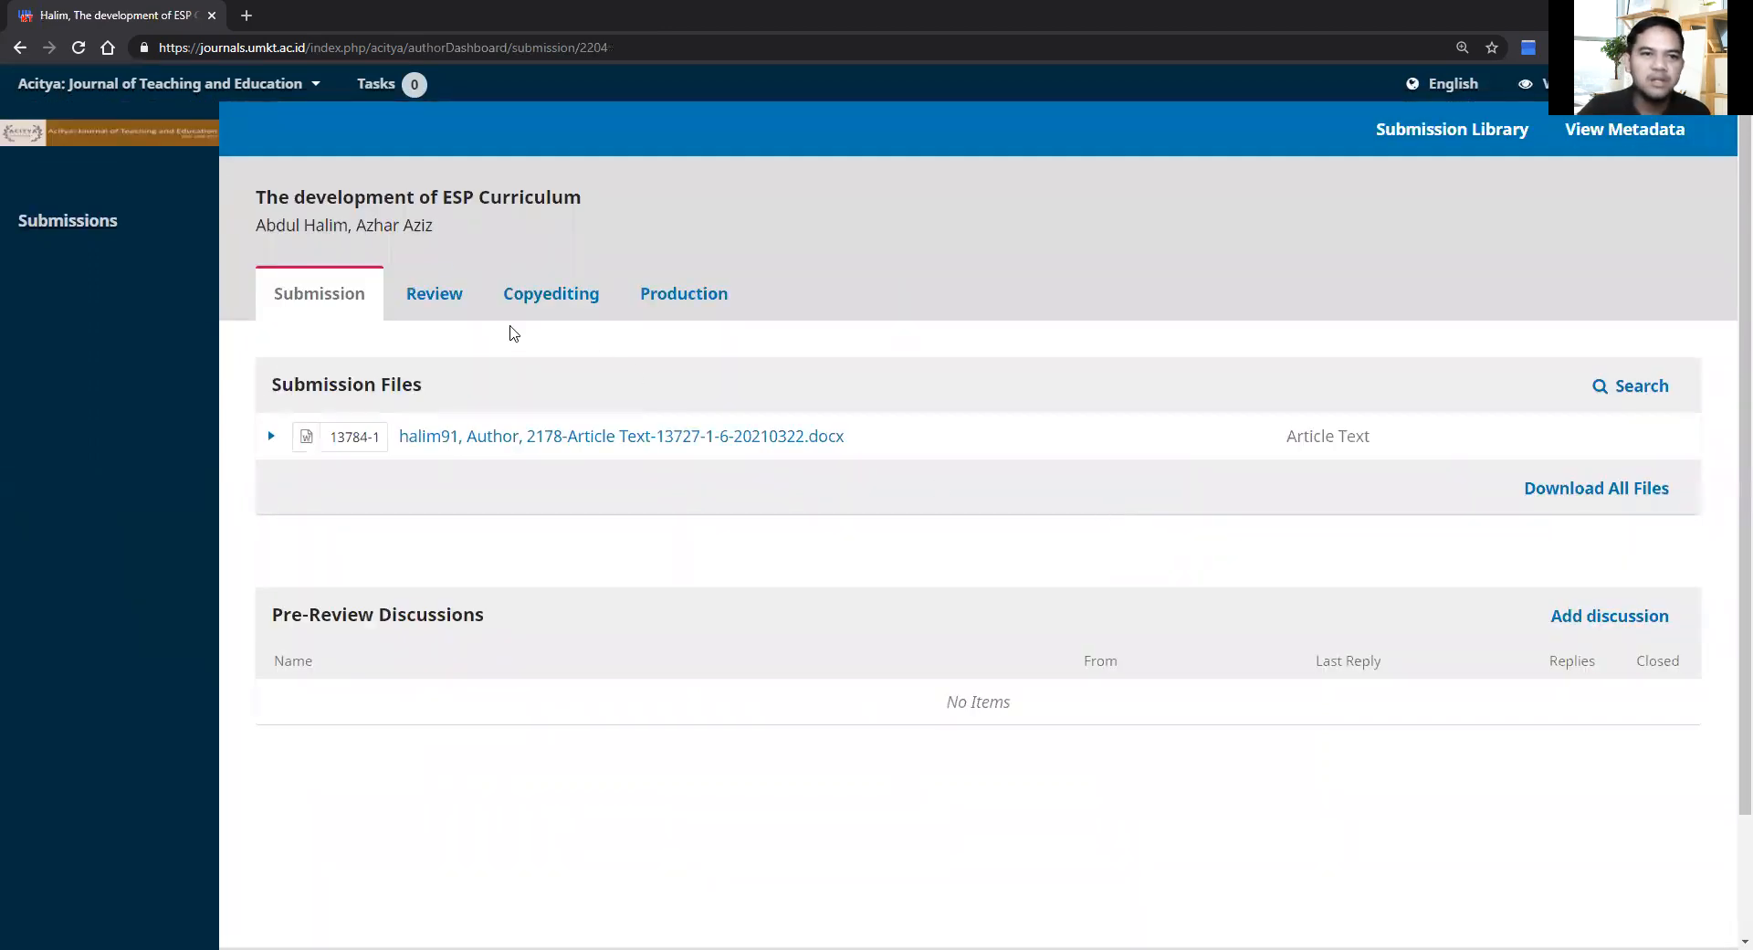
# Step: Check the Review, Copyediting, Production and Submission stages, ending on Review showing 'Stage not initiated'
pyautogui.click(453, 300)
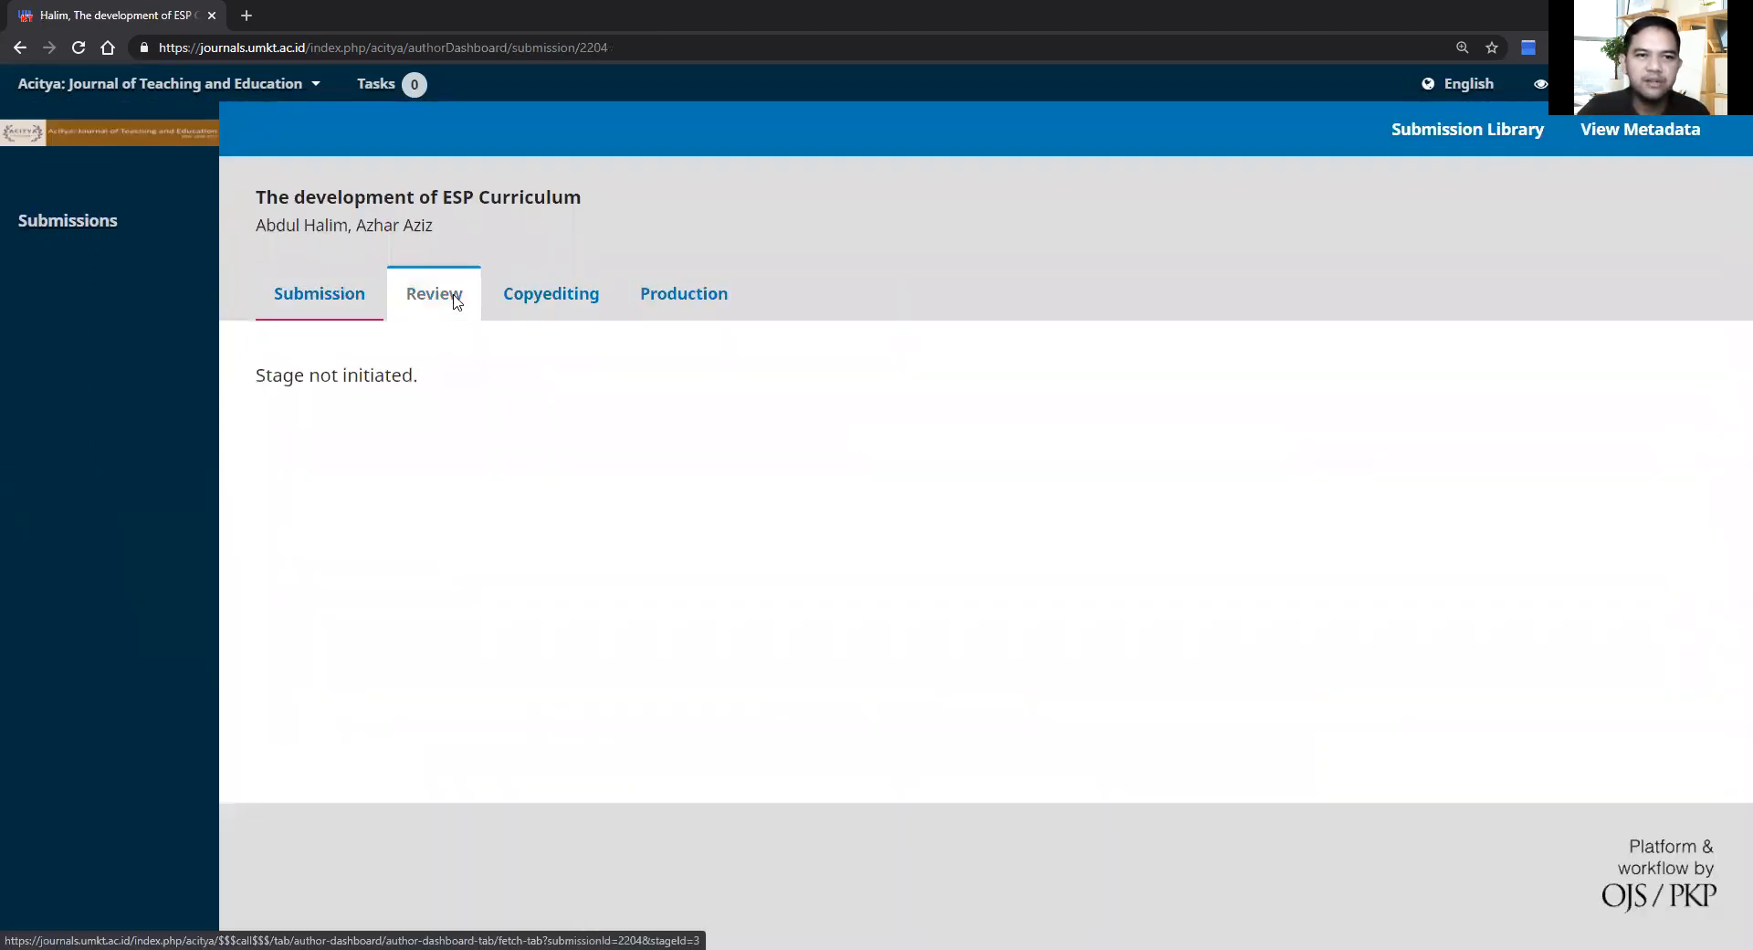
pyautogui.click(580, 294)
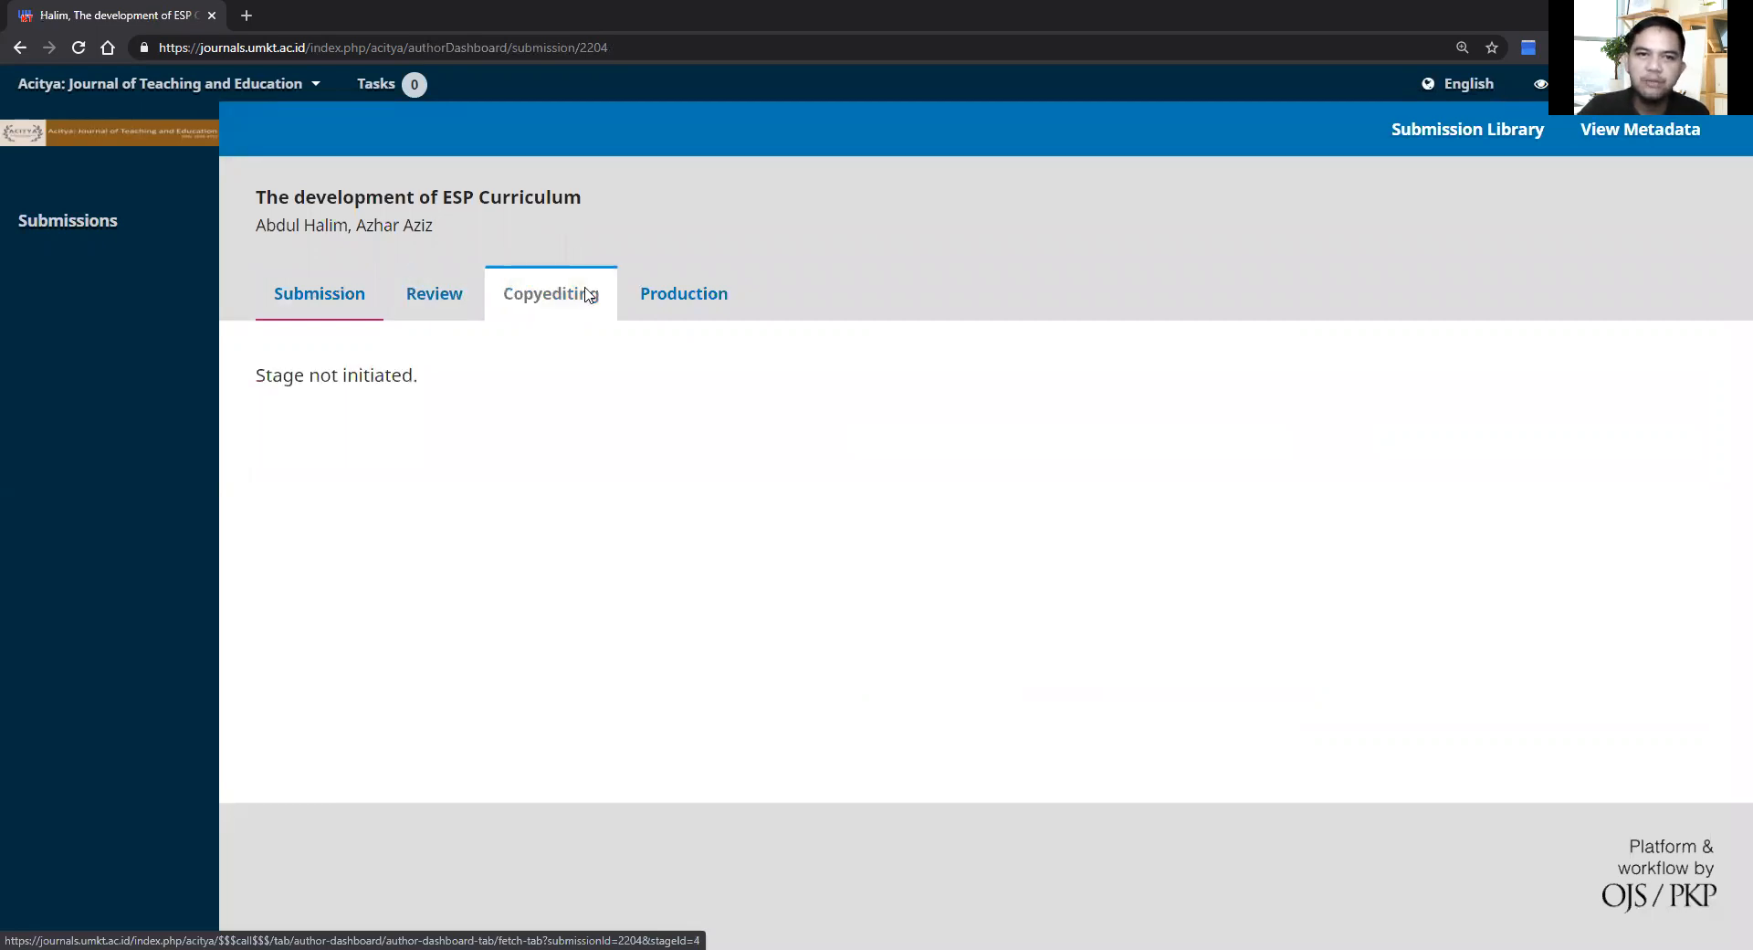
pyautogui.click(669, 299)
pyautogui.click(447, 290)
pyautogui.click(301, 315)
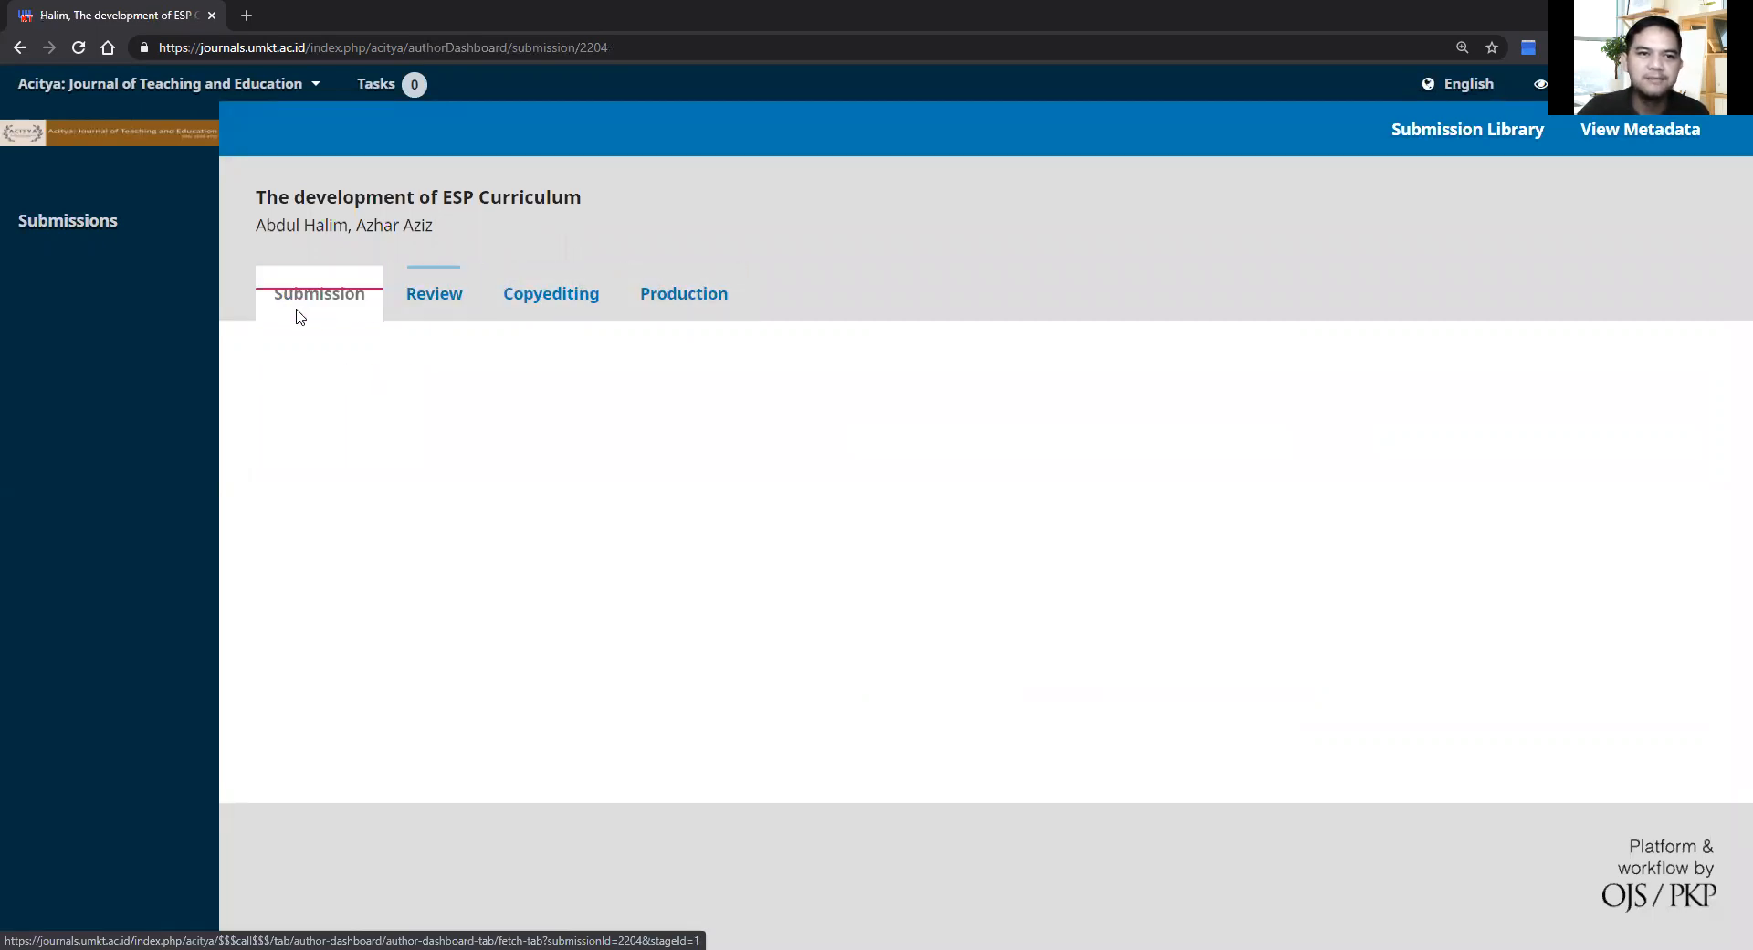
pyautogui.click(435, 309)
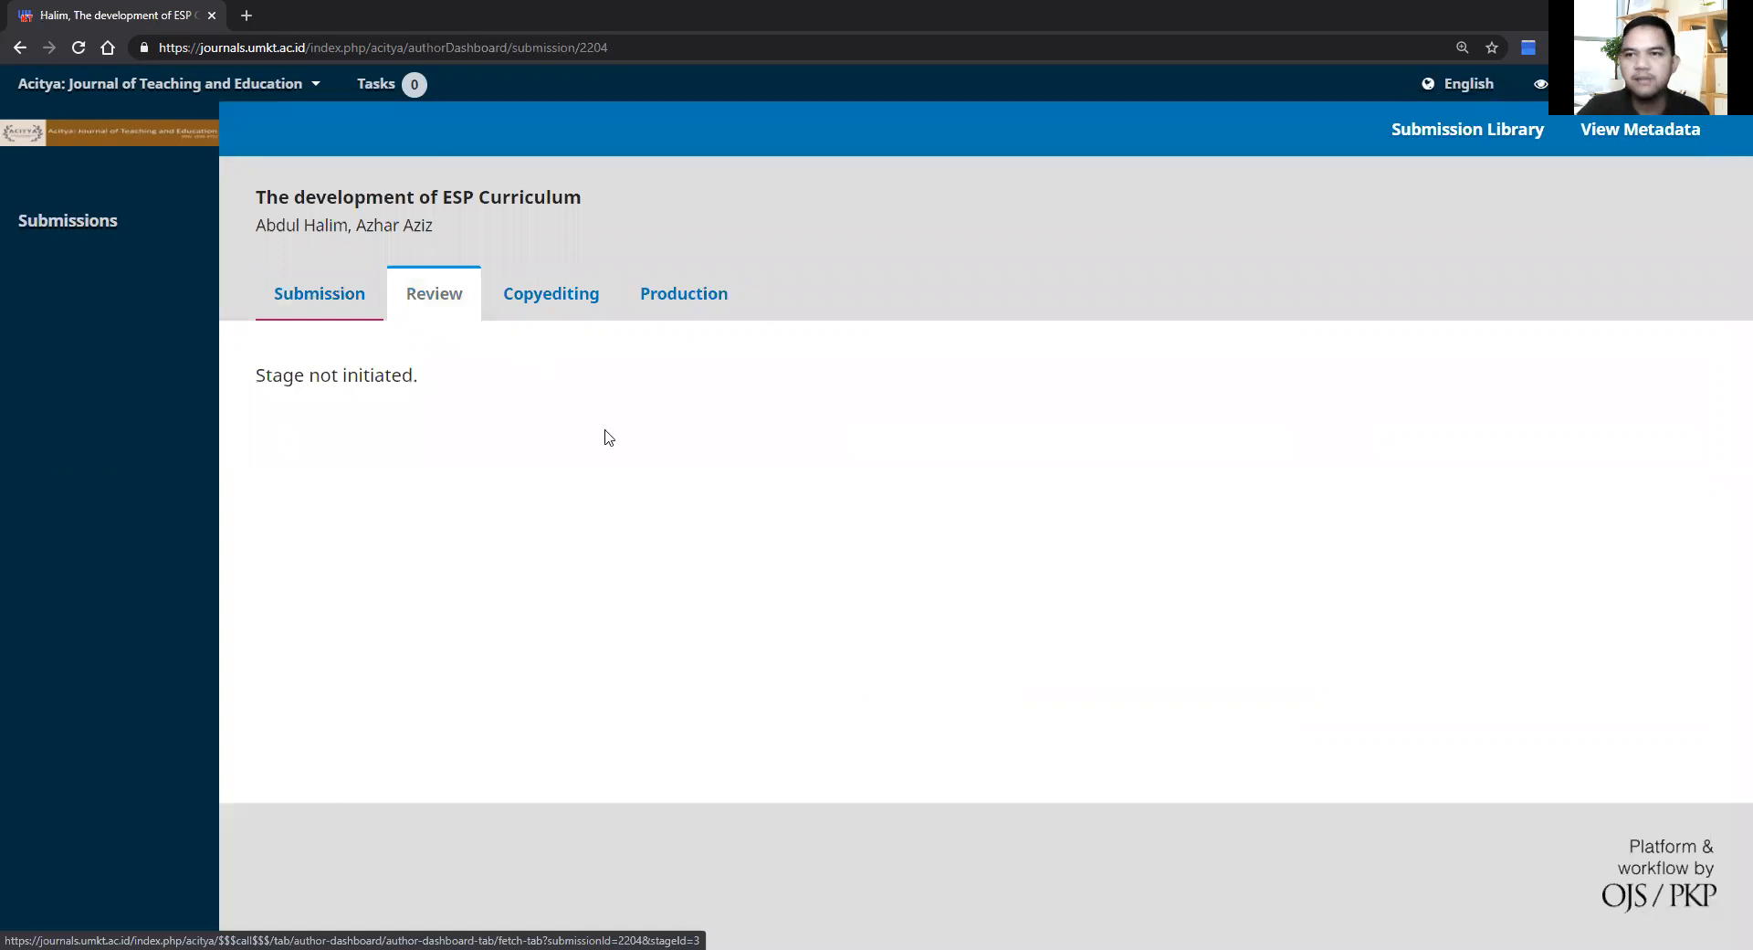